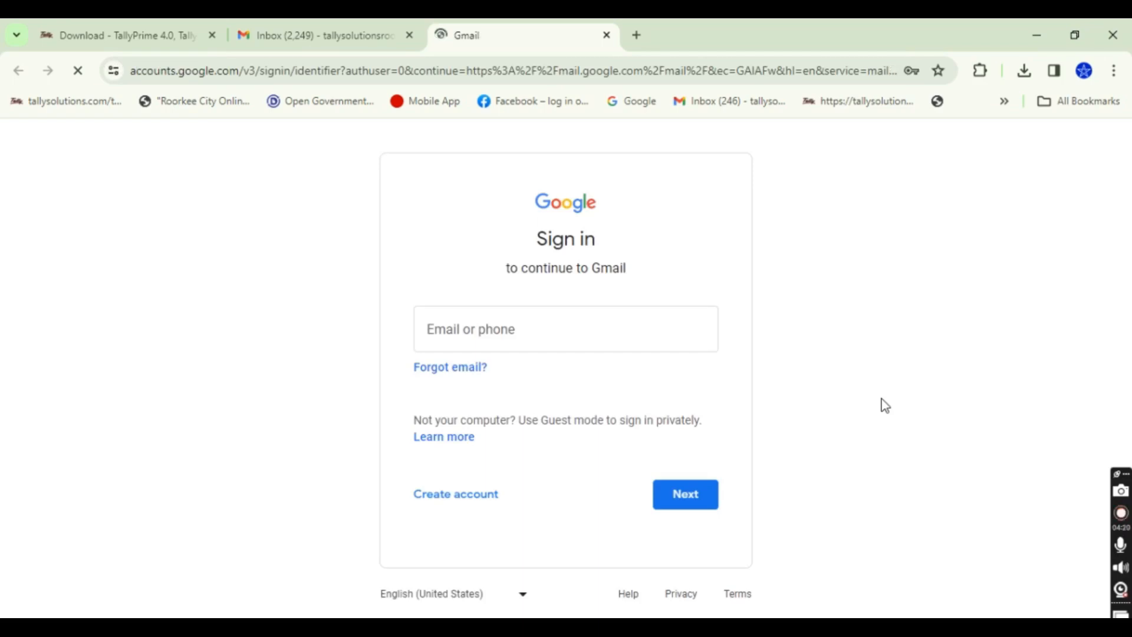
Start a personal-use Google account and enter the name Unique Computers
{"action": "left_click", "coordinate": [445, 498]}
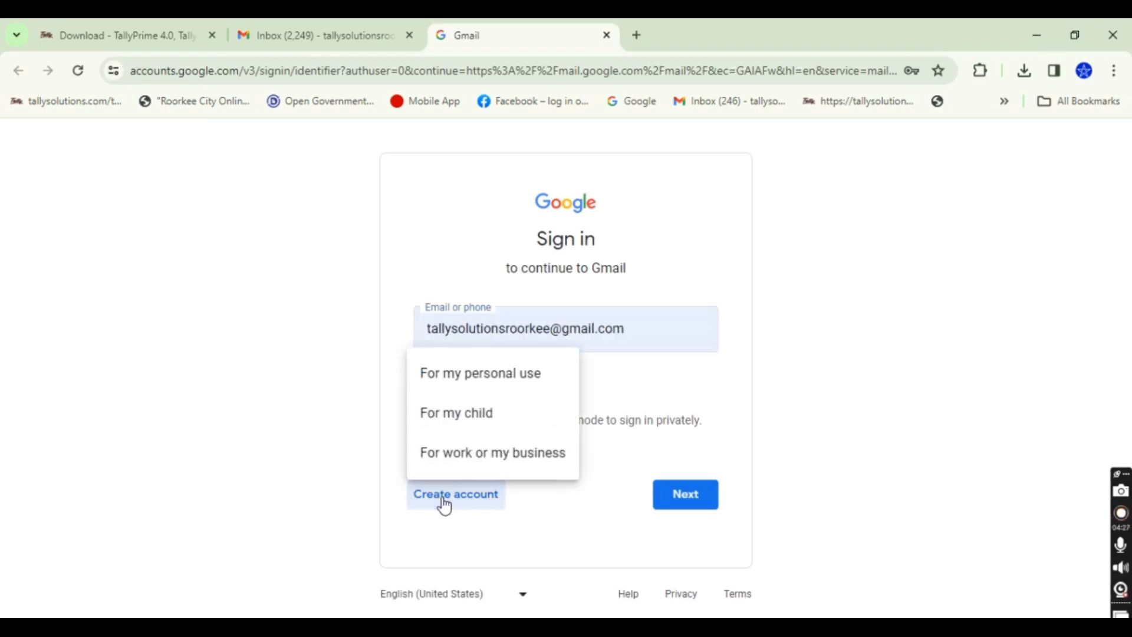
{"action": "left_click", "coordinate": [464, 383]}
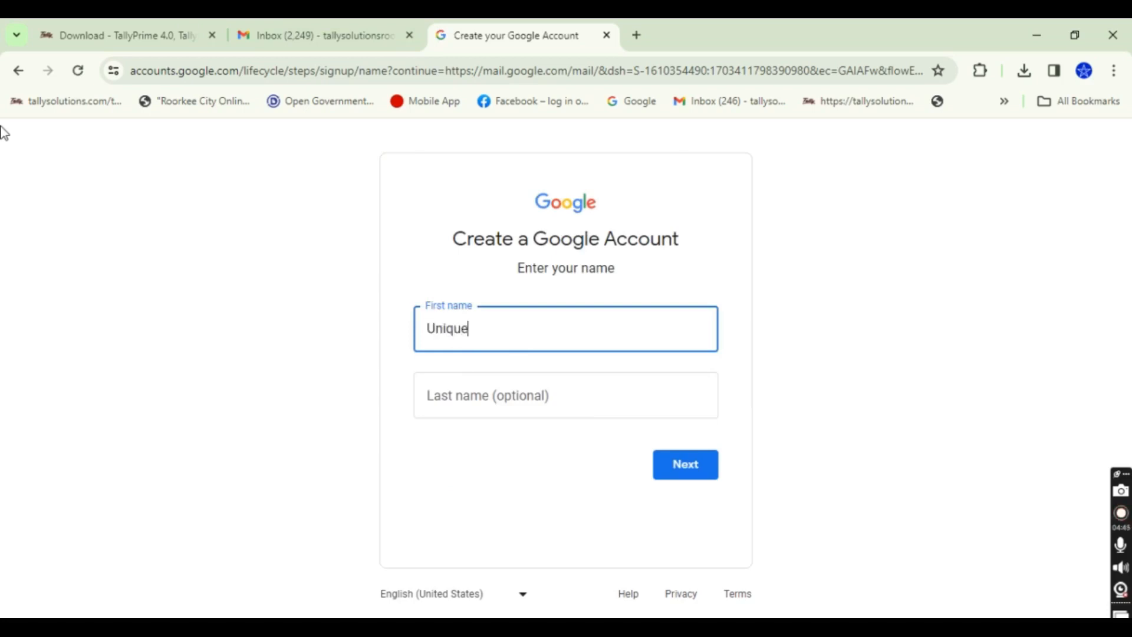
{"action": "key", "text": "Tab"}
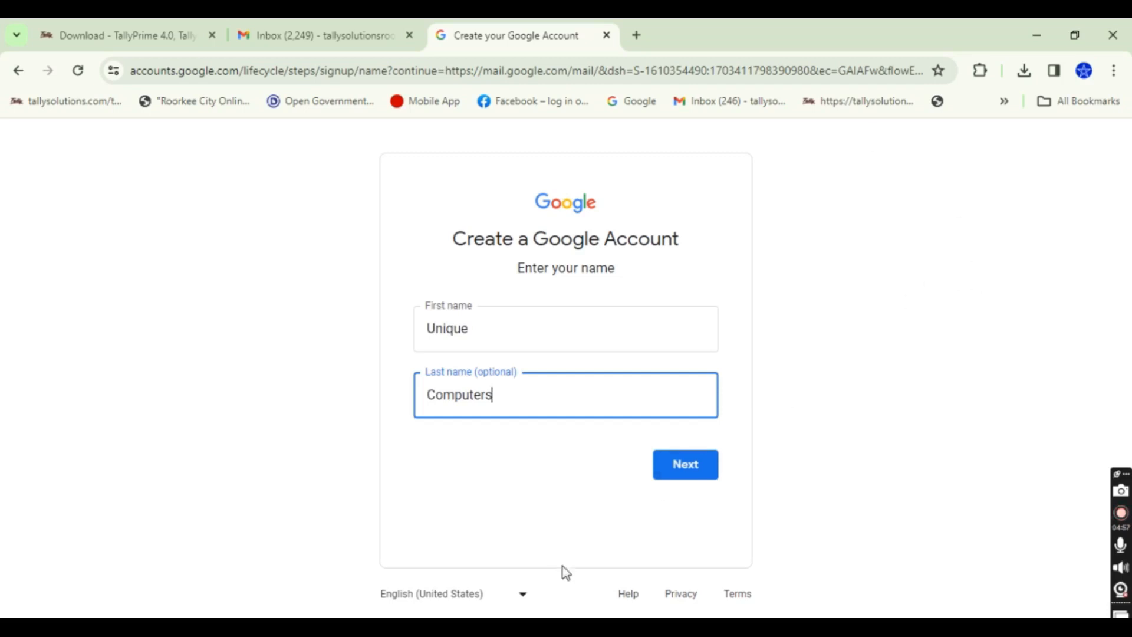
{"action": "left_click", "coordinate": [692, 466]}
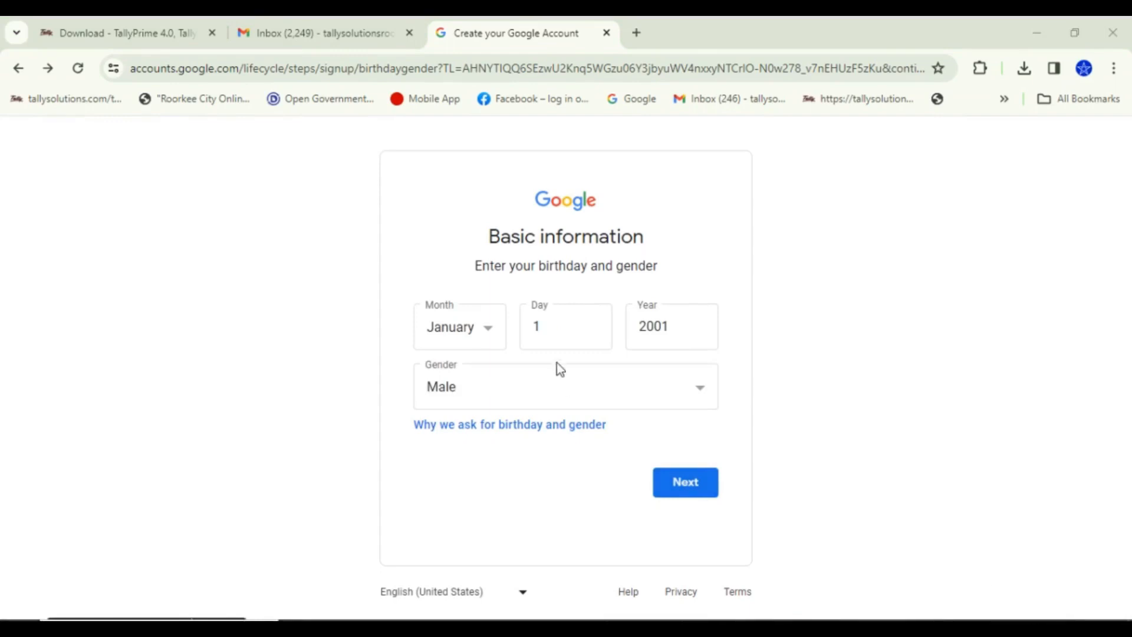
Submit the birthday with Male selected as the gender
{"action": "left_click", "coordinate": [550, 388]}
{"action": "left_click", "coordinate": [550, 388]}
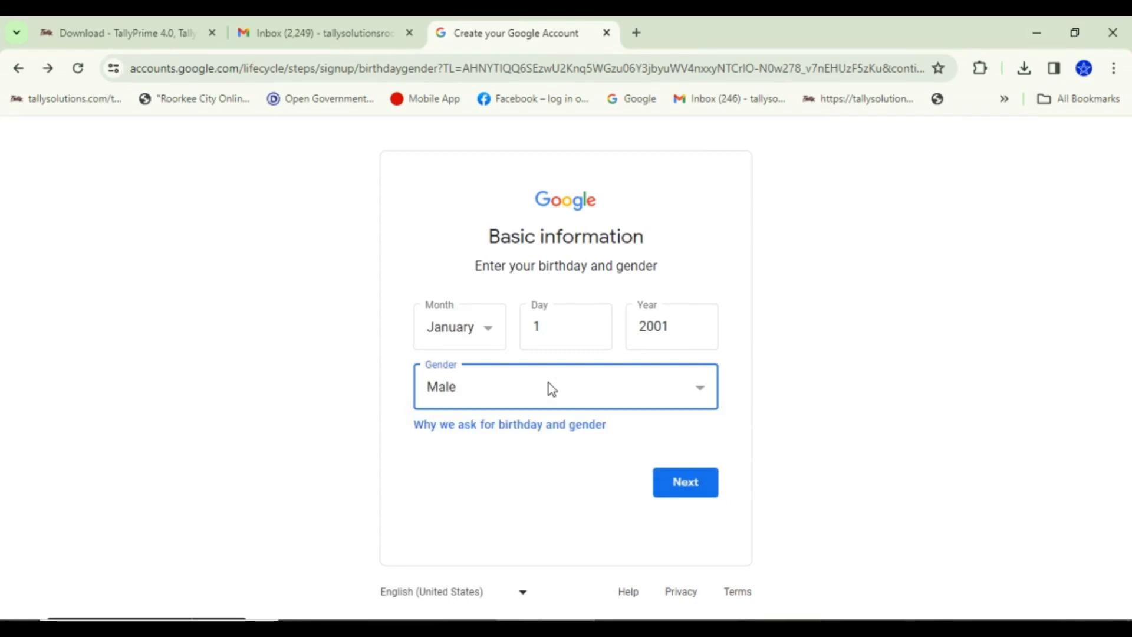
{"action": "left_click", "coordinate": [684, 489]}
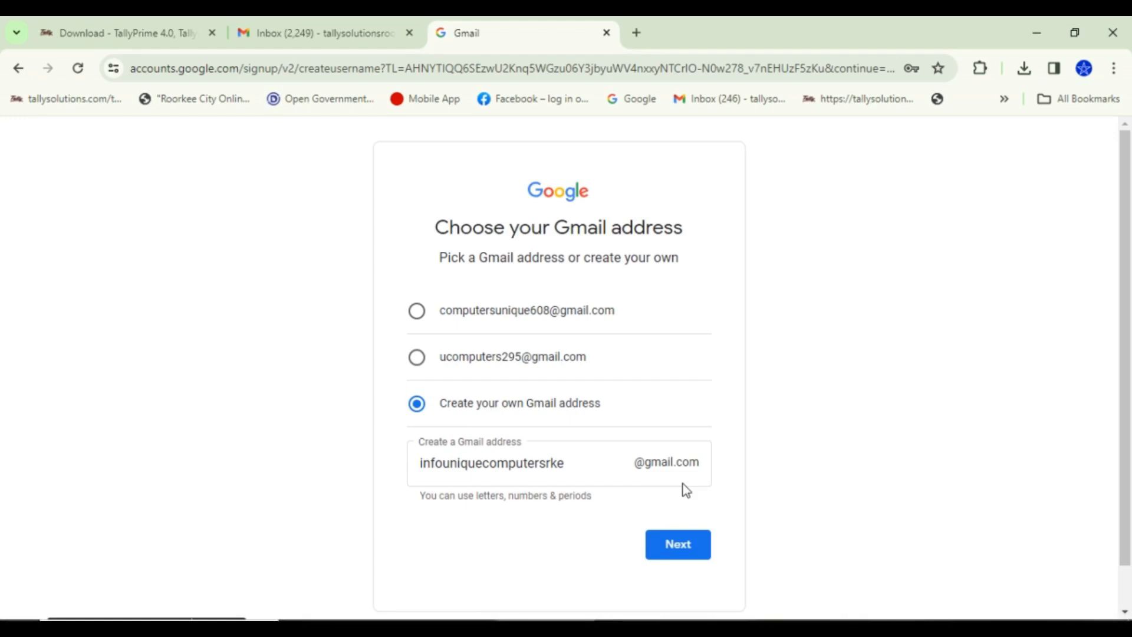
Choose the custom Gmail address option and accept the chosen address
{"action": "left_click", "coordinate": [585, 468]}
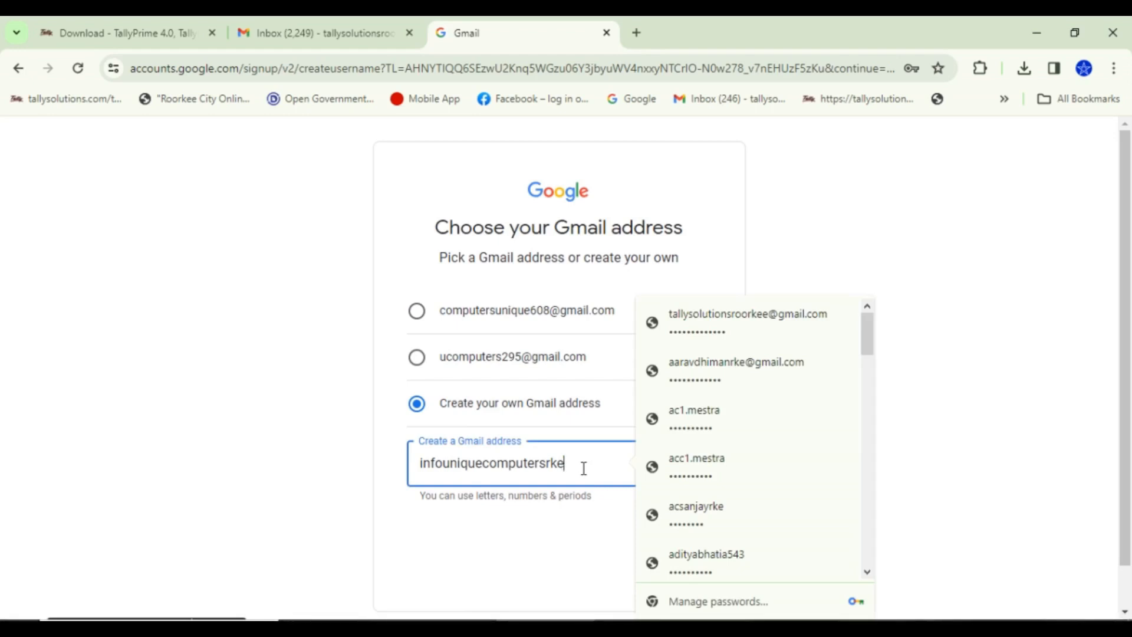
{"action": "left_click", "coordinate": [160, 461]}
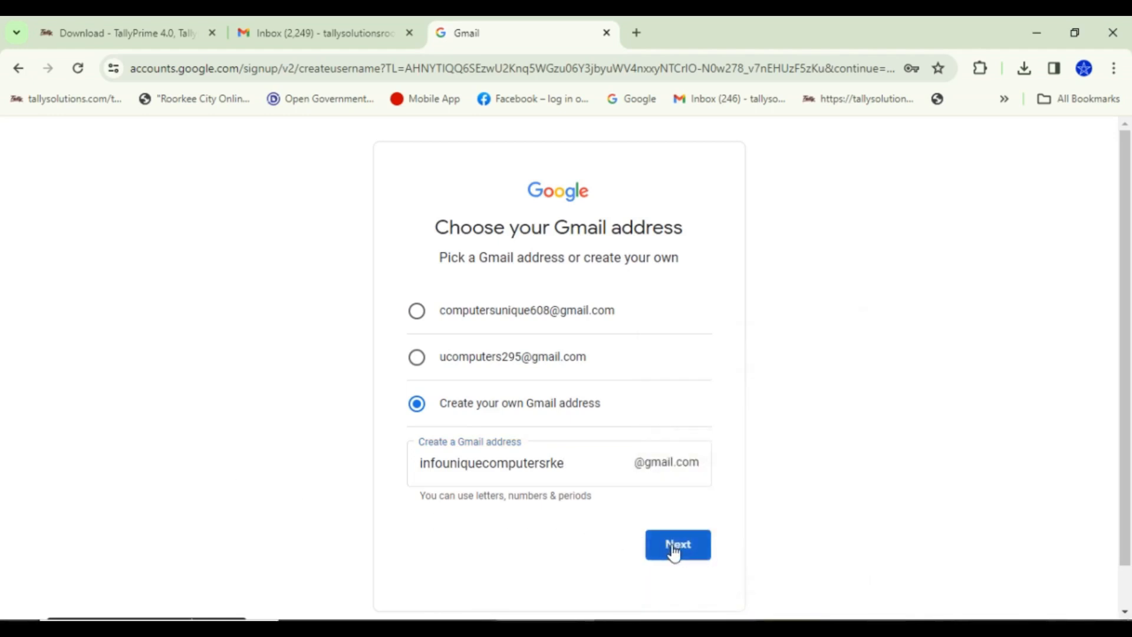
{"action": "left_click", "coordinate": [672, 548]}
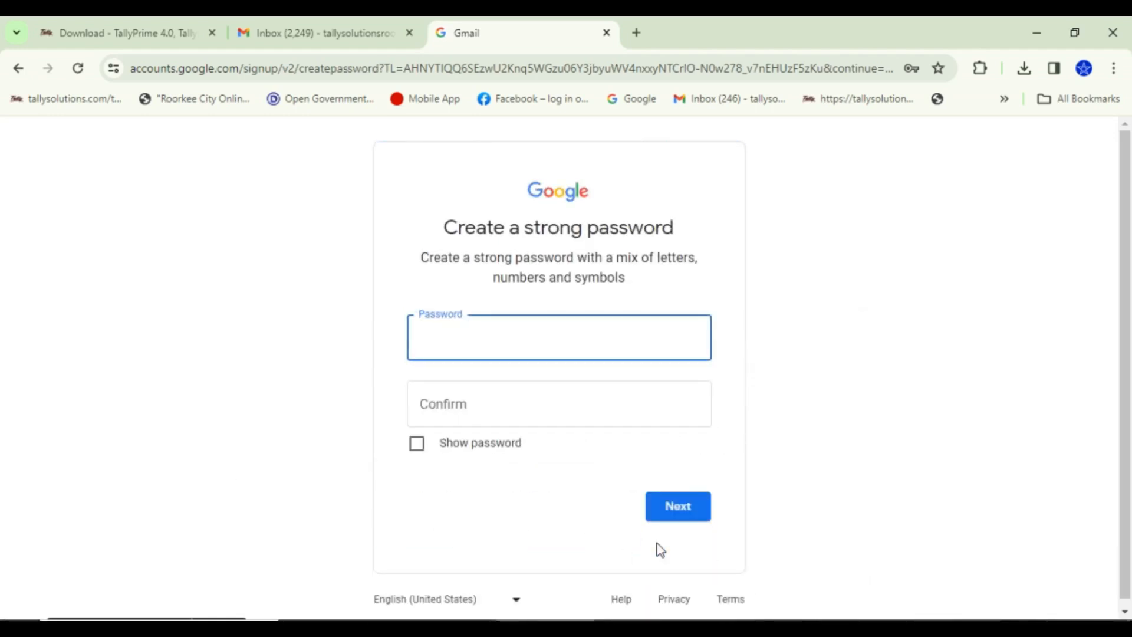
Enter the account password and confirm it
{"action": "type", "text": "••••••••••"}
{"action": "key", "text": "Tab"}
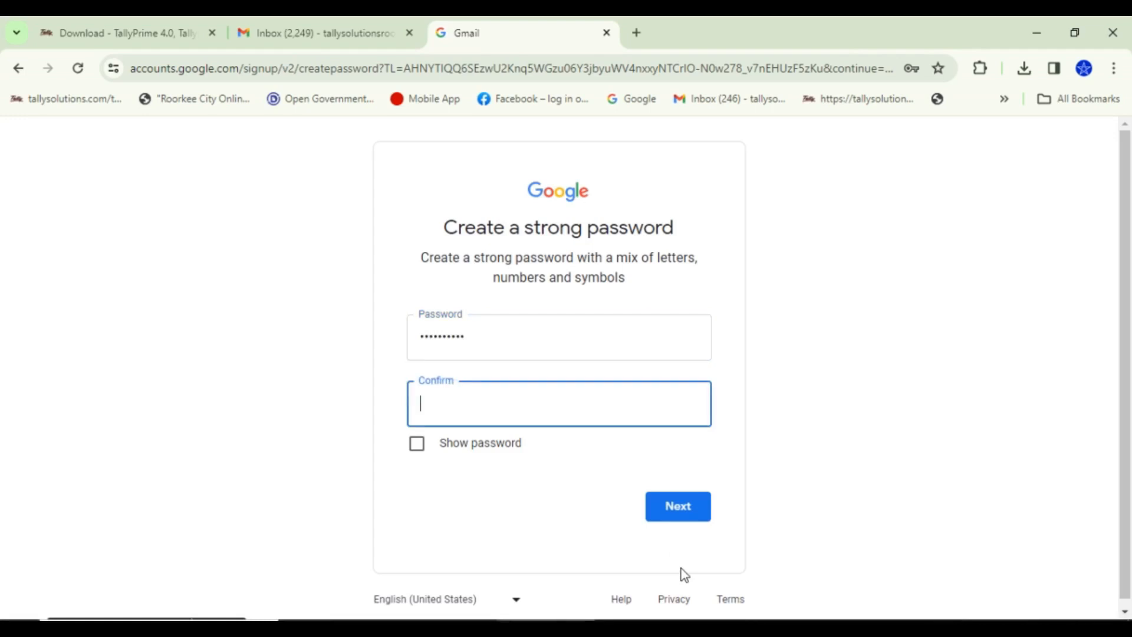
{"action": "type", "text": "••••••••••"}
{"action": "key", "text": "Return"}
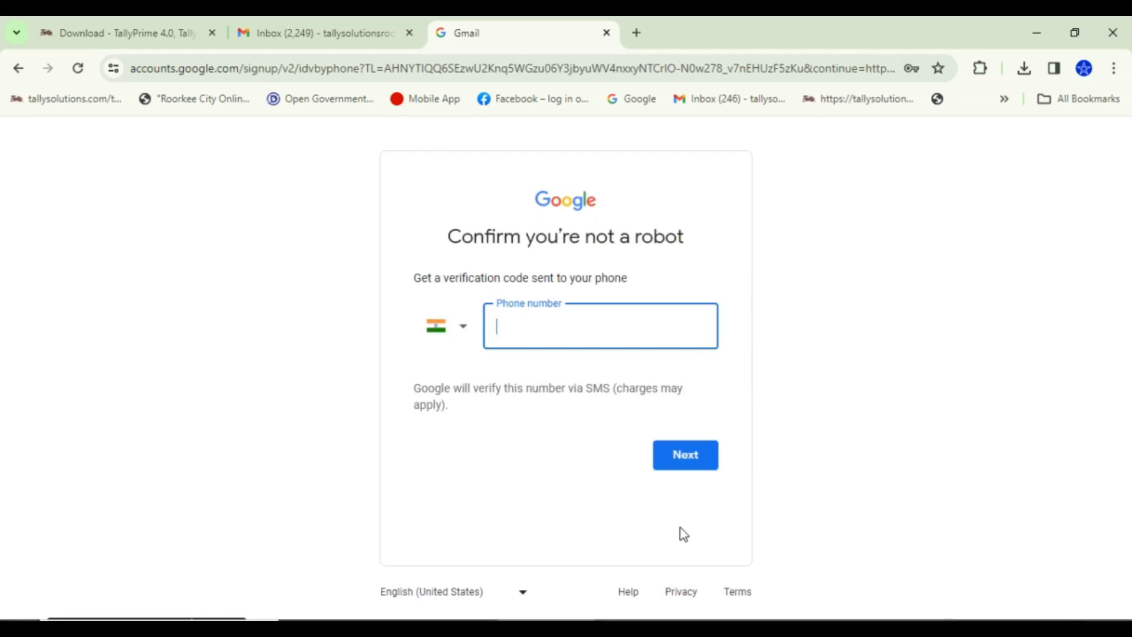
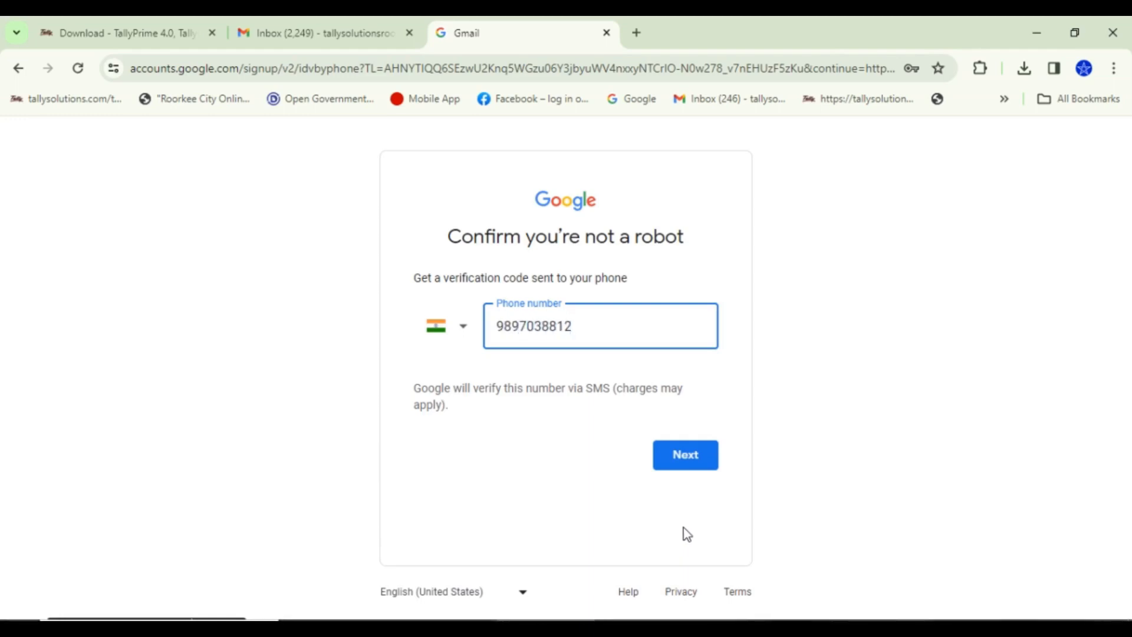
Verify the account with a phone number and the SMS code
{"action": "left_click", "coordinate": [690, 460]}
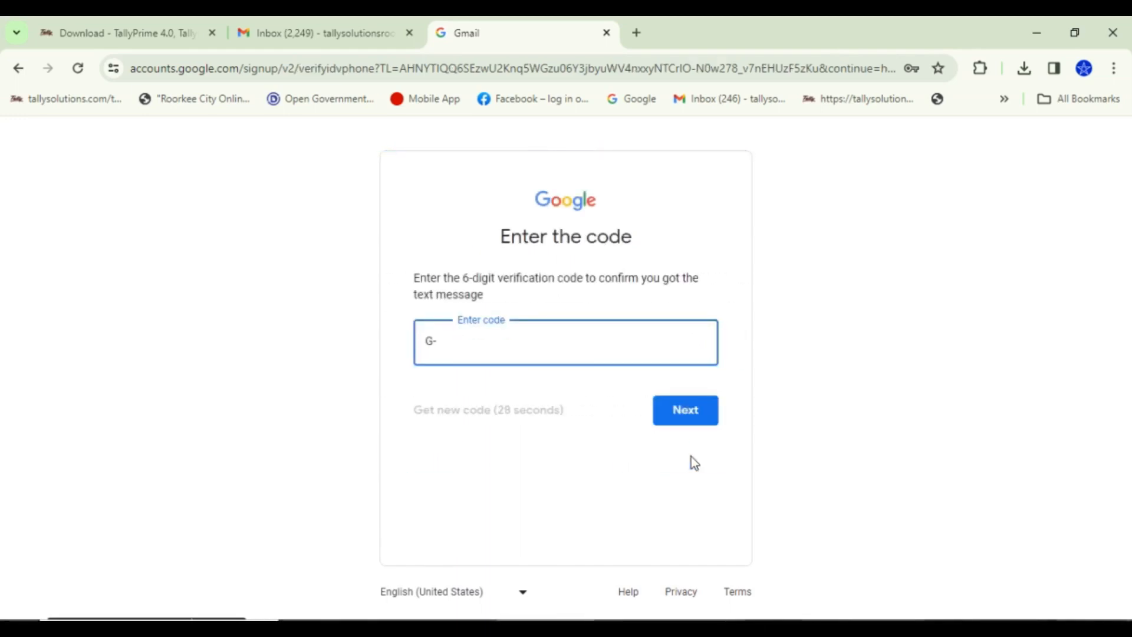
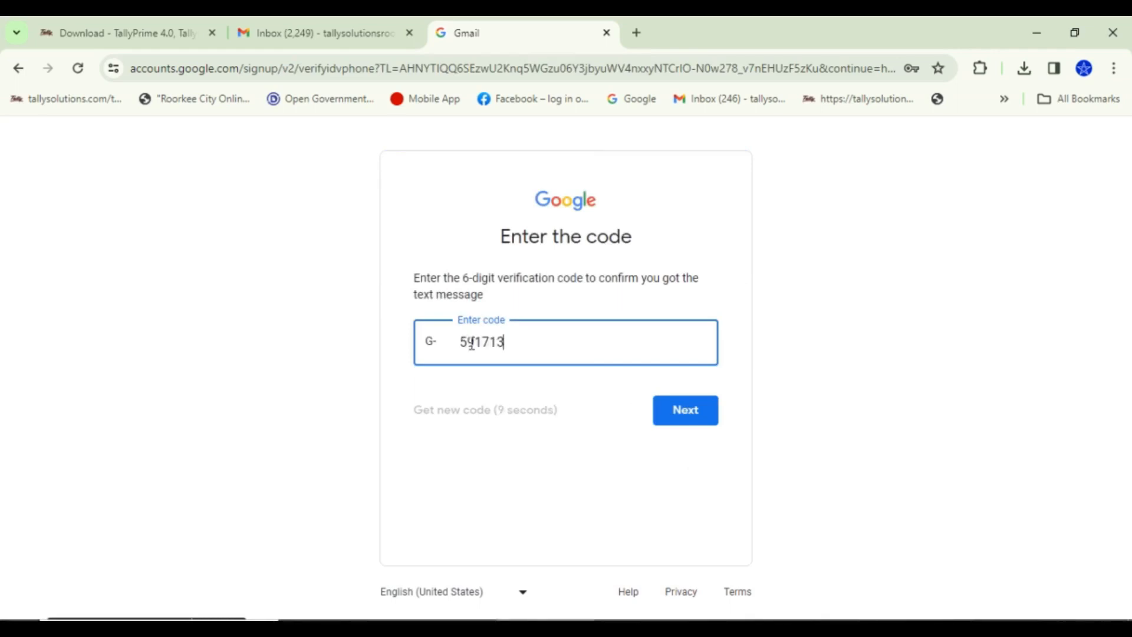
{"action": "left_click", "coordinate": [690, 413]}
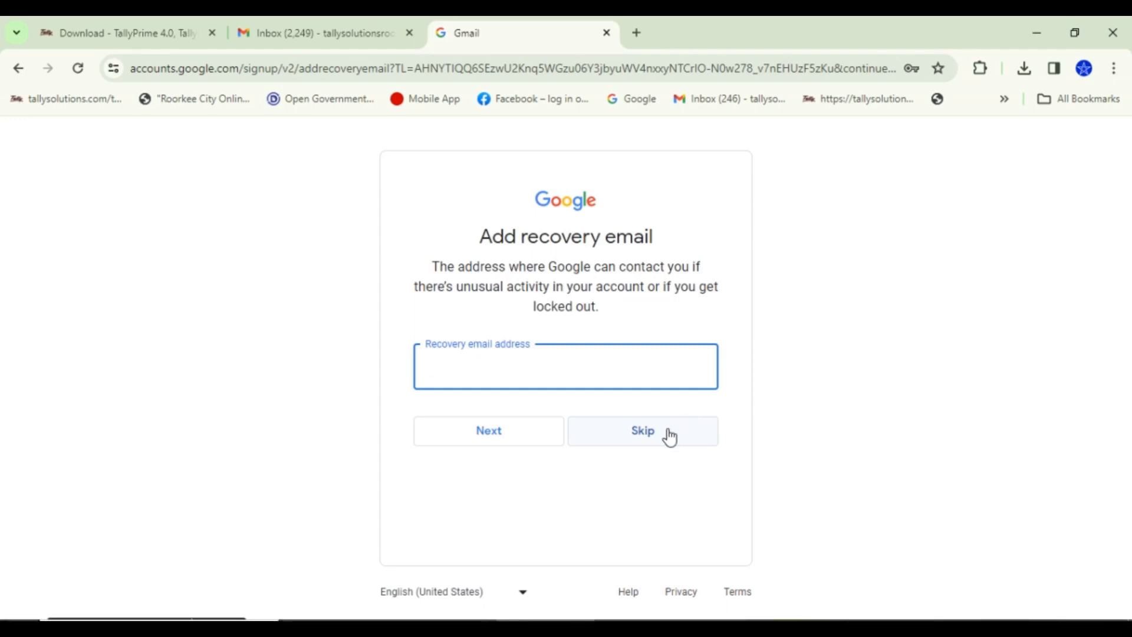
Skip the recovery email and phone, dismiss Chrome's password popups, and agree to the terms
{"action": "left_click", "coordinate": [642, 430]}
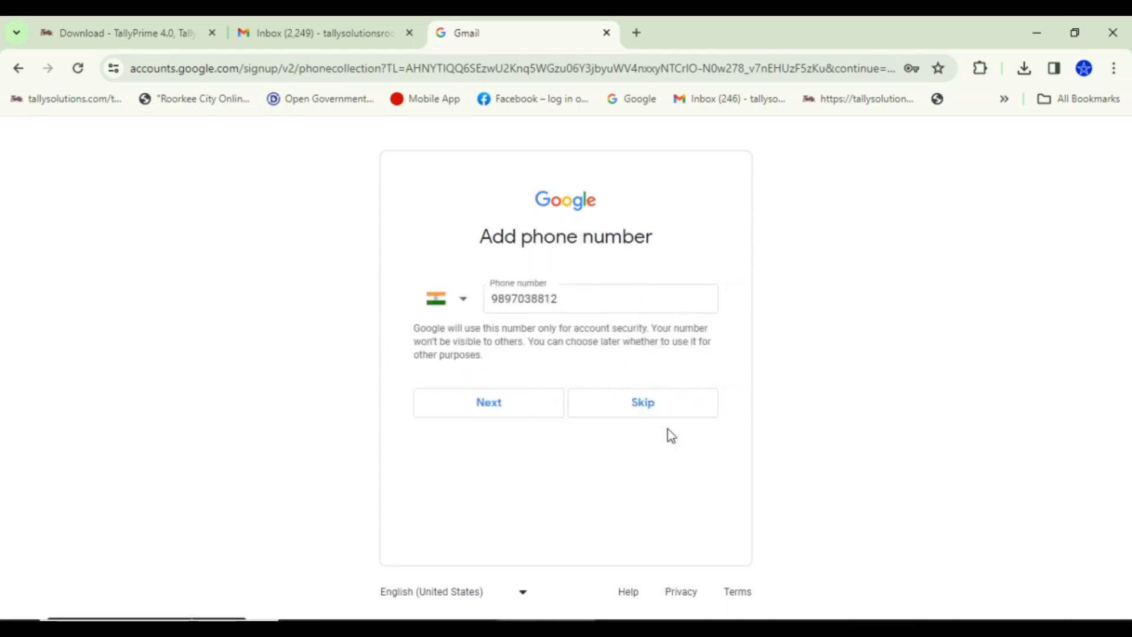
{"action": "left_click", "coordinate": [648, 406]}
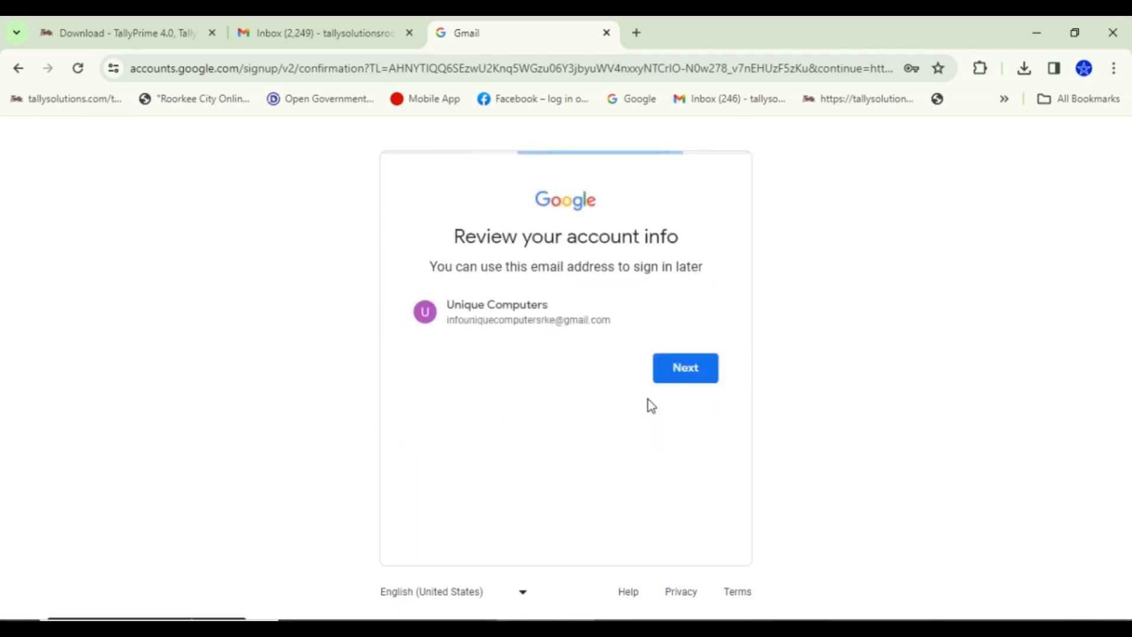
{"action": "left_click", "coordinate": [687, 364]}
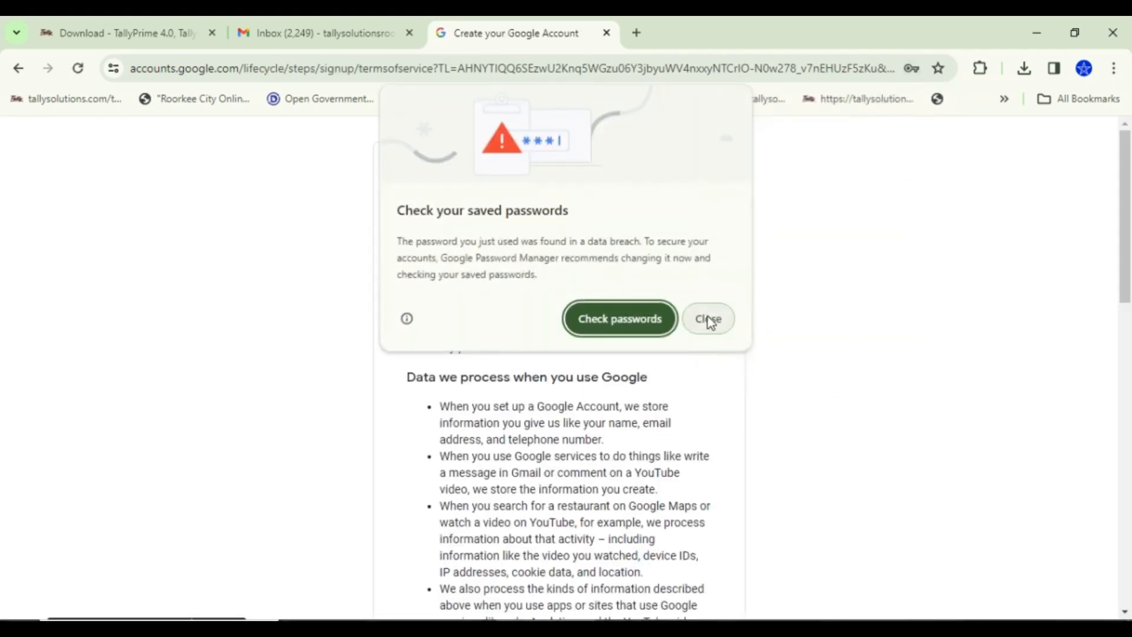
{"action": "left_click", "coordinate": [709, 321]}
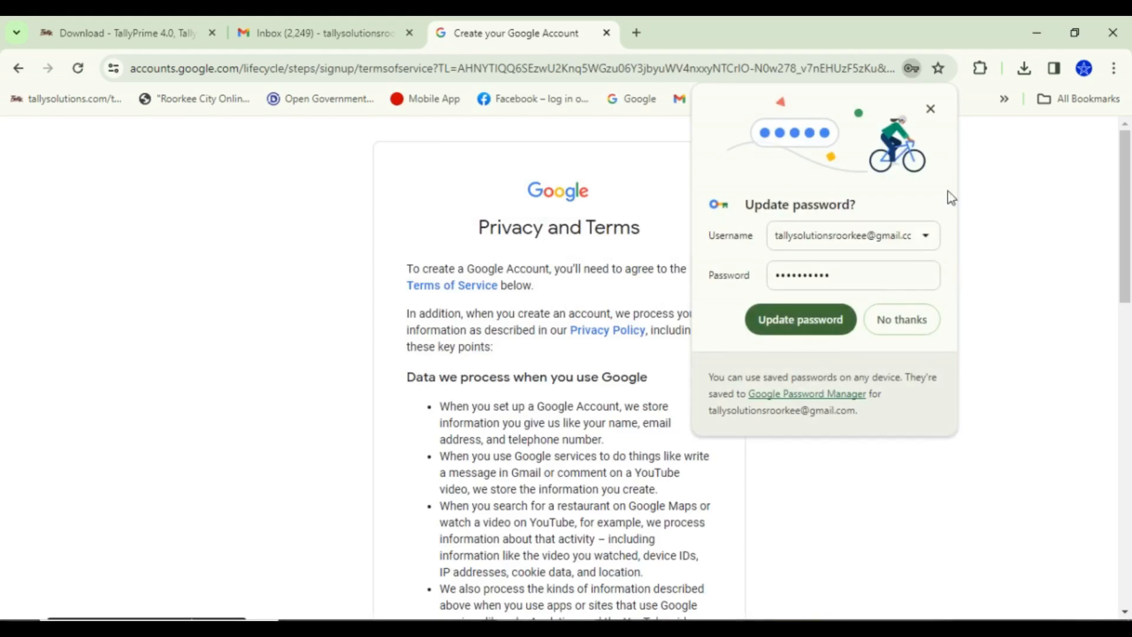
{"action": "left_click", "coordinate": [930, 108]}
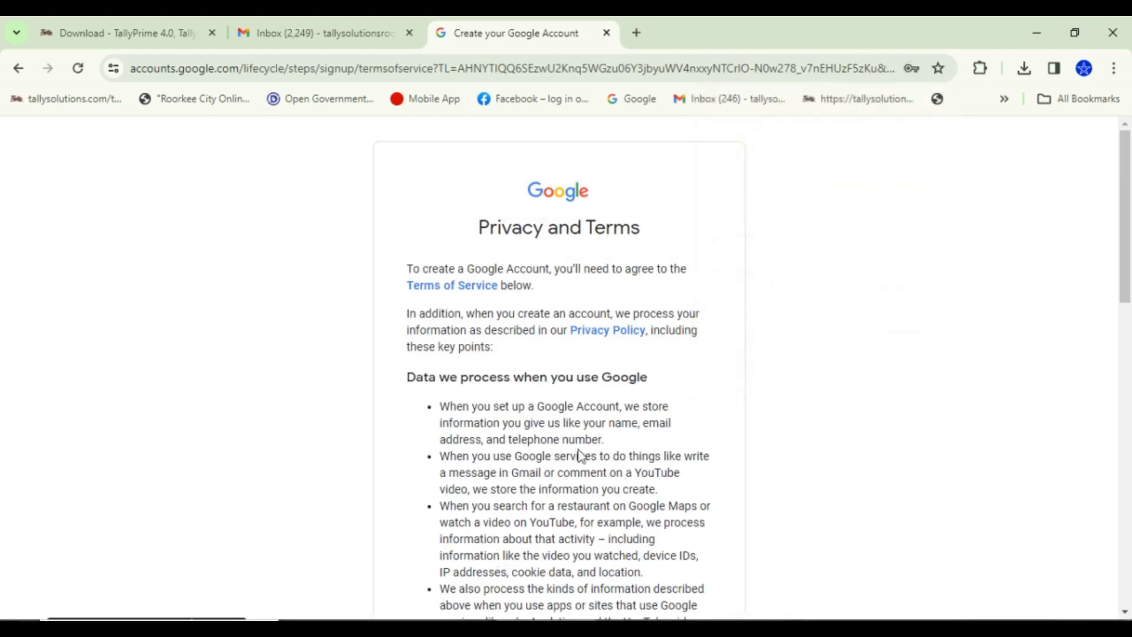
{"action": "scroll", "coordinate": [636, 473], "scroll_direction": "down", "scroll_amount": 15}
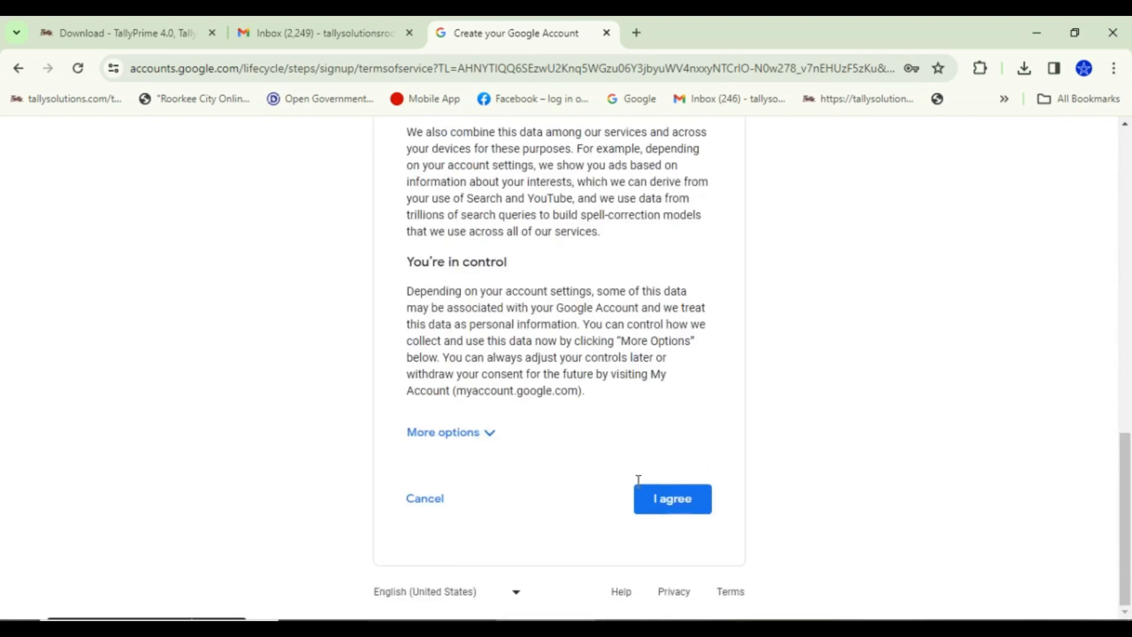
{"action": "left_click", "coordinate": [672, 501]}
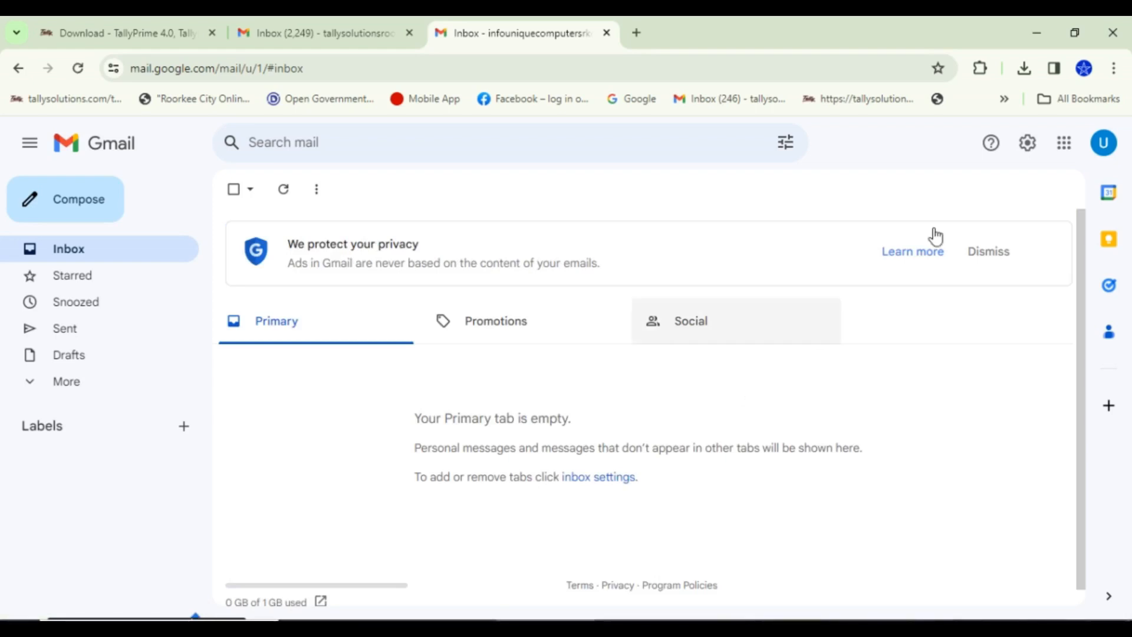
Copy the new account's email address from the Gmail account panel
{"action": "left_click", "coordinate": [1104, 143]}
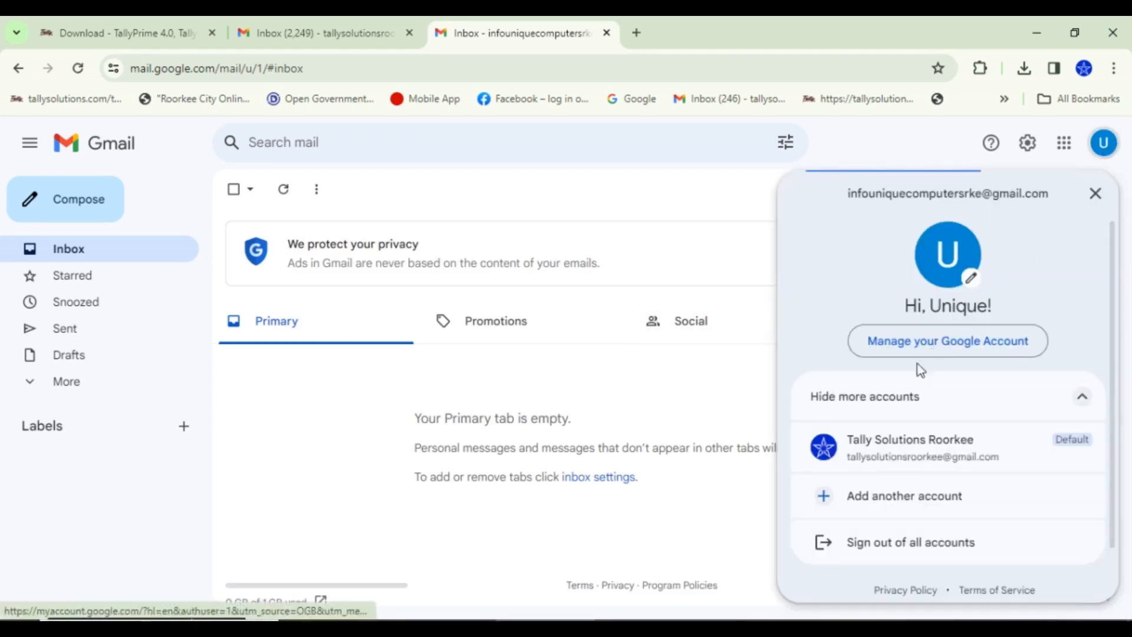
{"action": "left_click_drag", "start_coordinate": [844, 195], "coordinate": [1047, 196]}
{"action": "key", "text": "ctrl+c"}
{"action": "right_click", "coordinate": [1044, 197]}
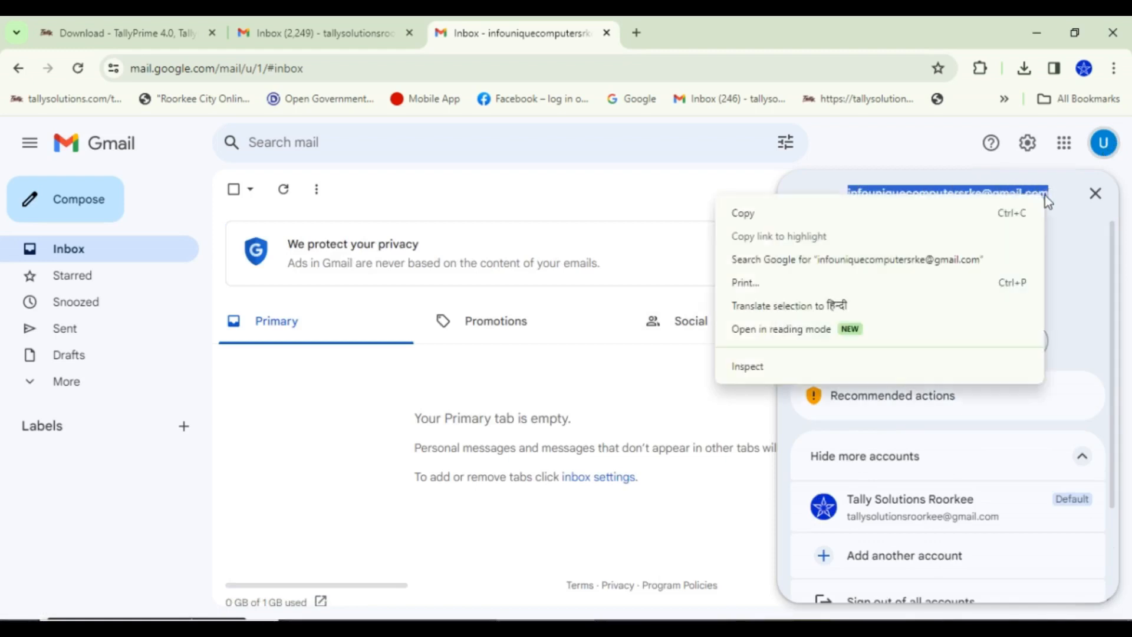
{"action": "left_click", "coordinate": [915, 213]}
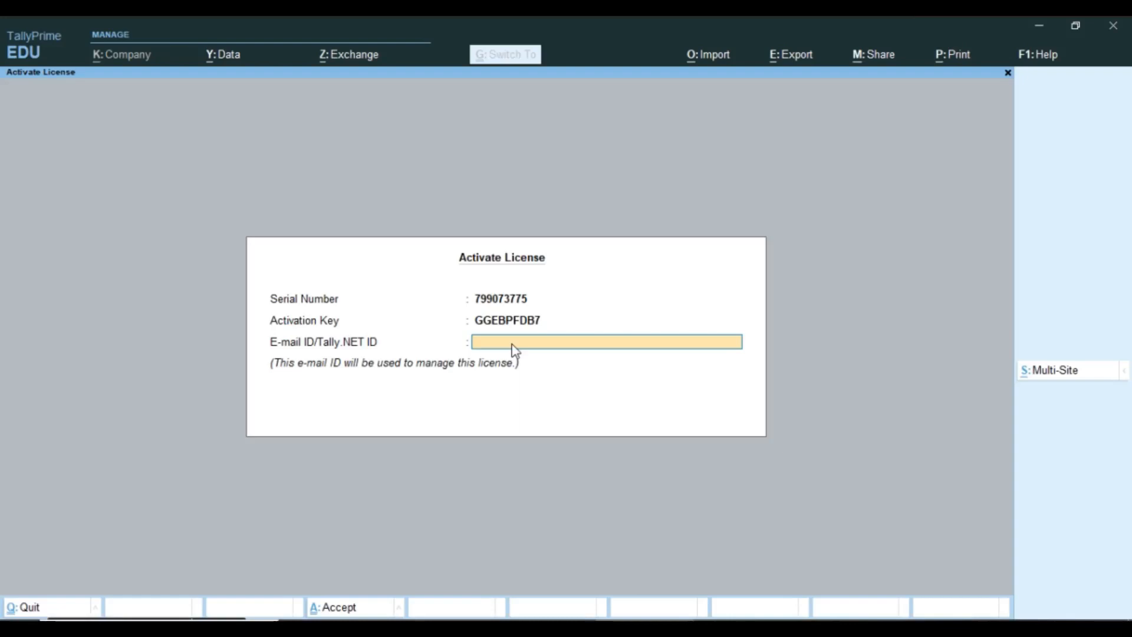
Paste the new address as the licence e-mail and its confirmation, then choose Unlock Existing License
{"action": "key", "text": "ctrl+v"}
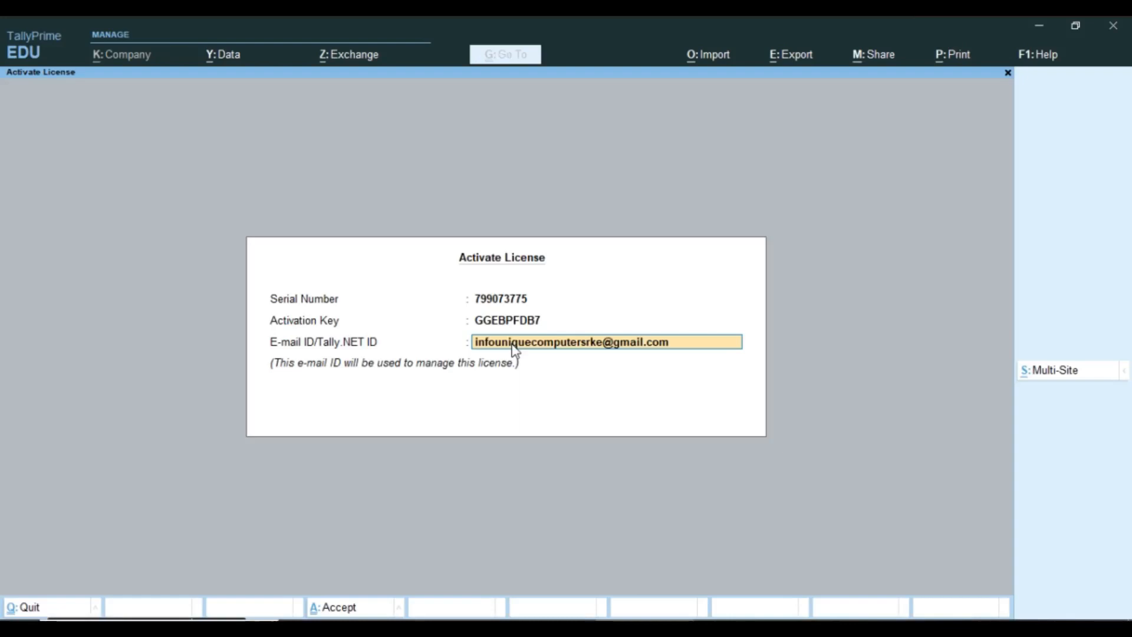
{"action": "key", "text": "Return"}
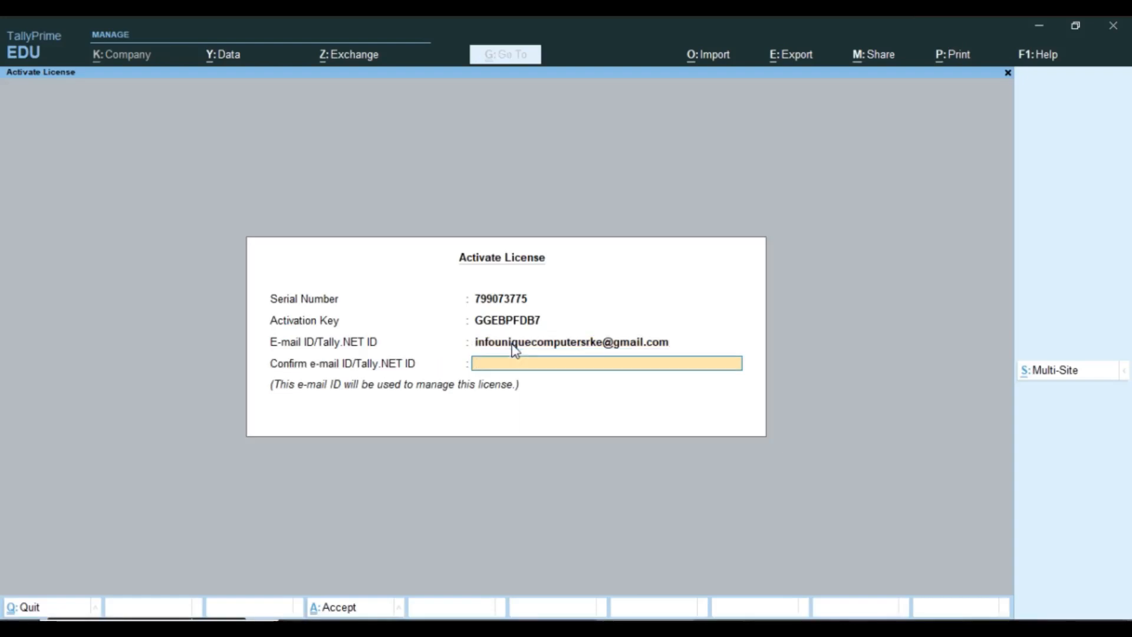
{"action": "key", "text": "ctrl+v"}
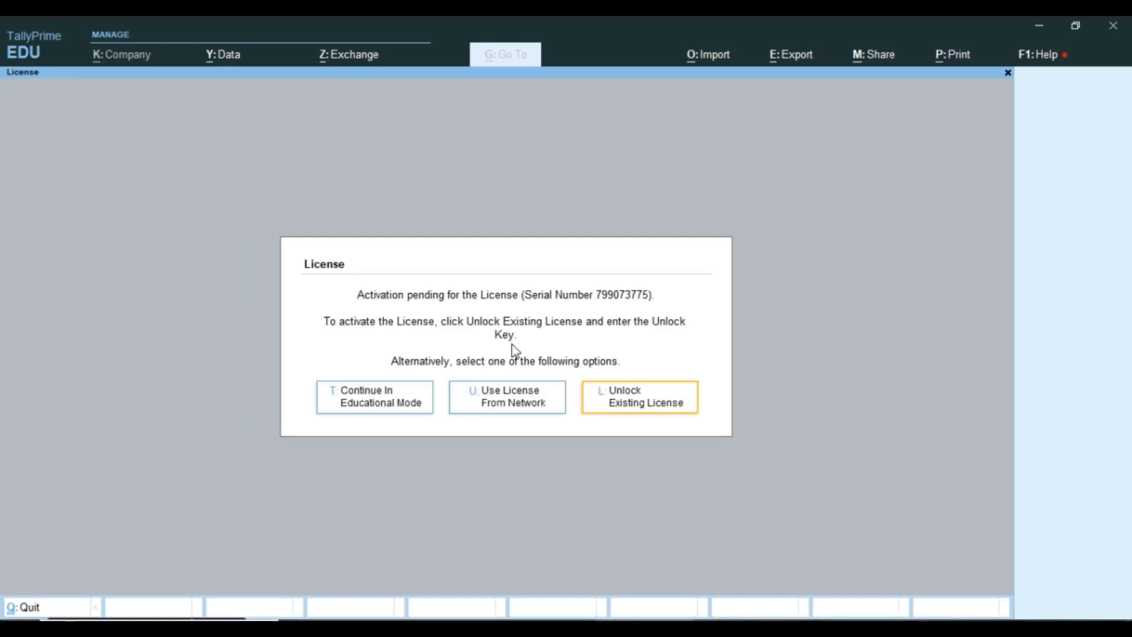
{"action": "left_click", "coordinate": [647, 407]}
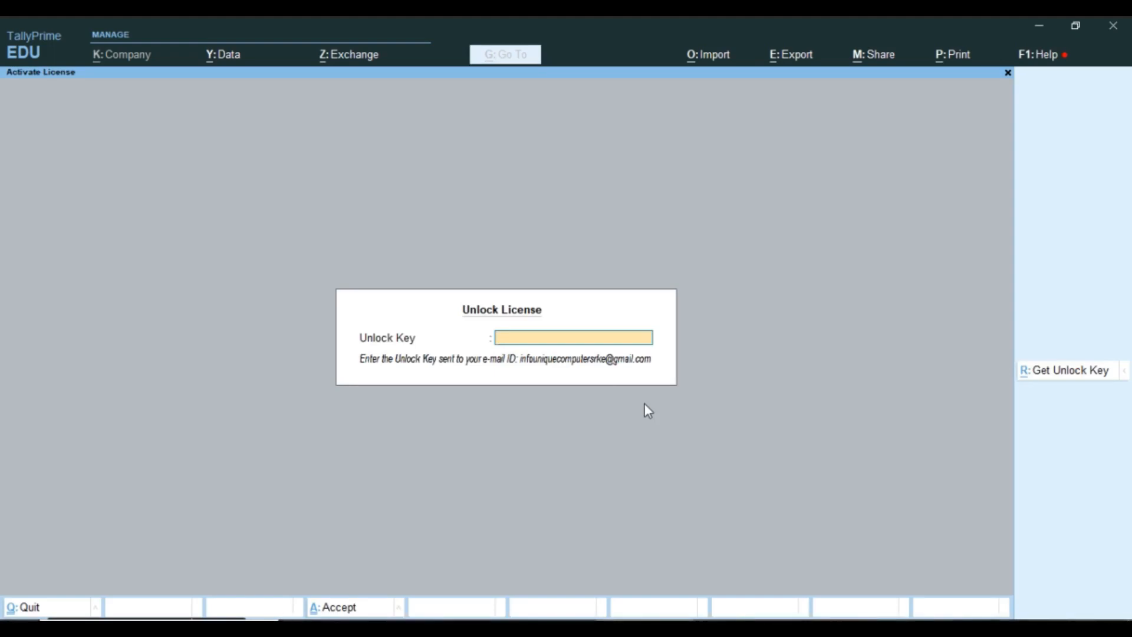
{"action": "left_click", "coordinate": [347, 629]}
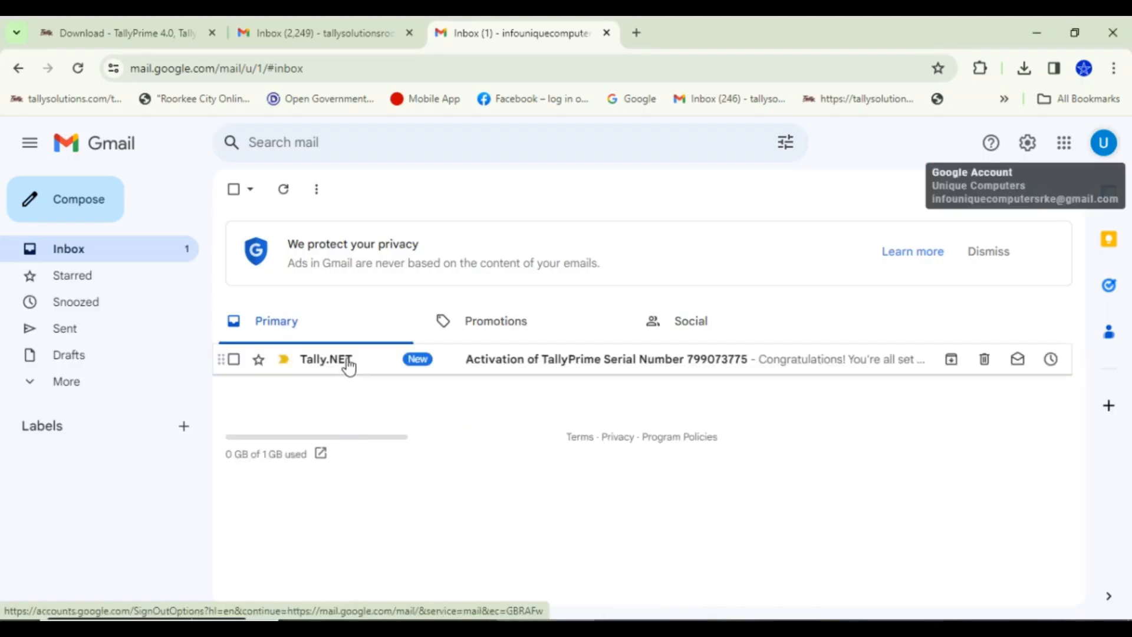
{"action": "mouse_move", "coordinate": [349, 366]}
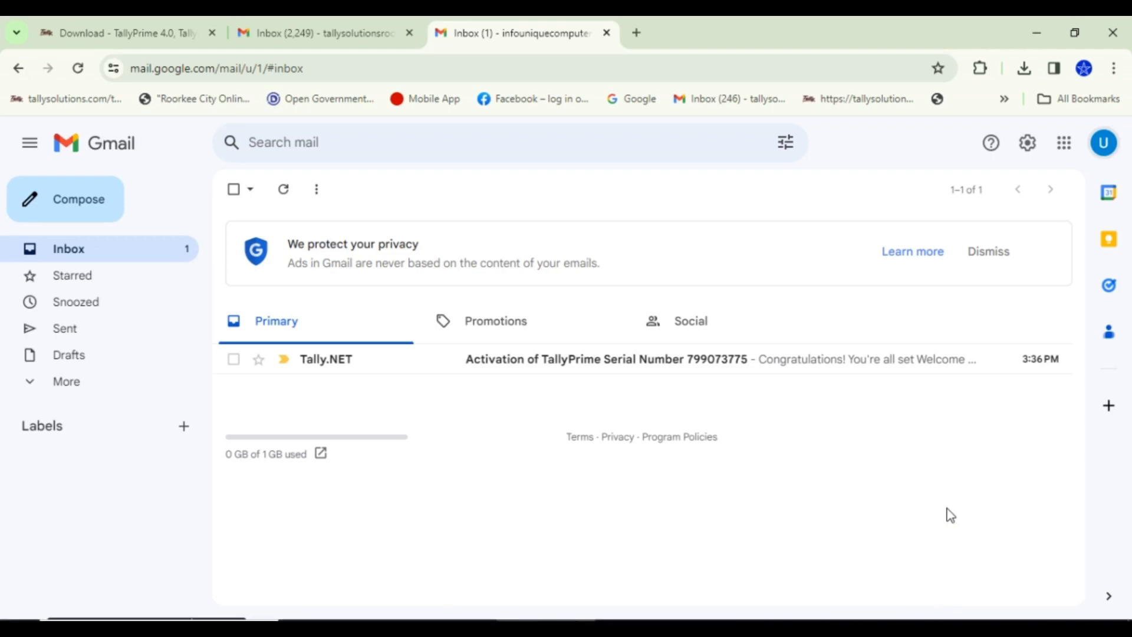
Open the Tally.NET activation email and review its account password section
{"action": "left_click", "coordinate": [675, 366]}
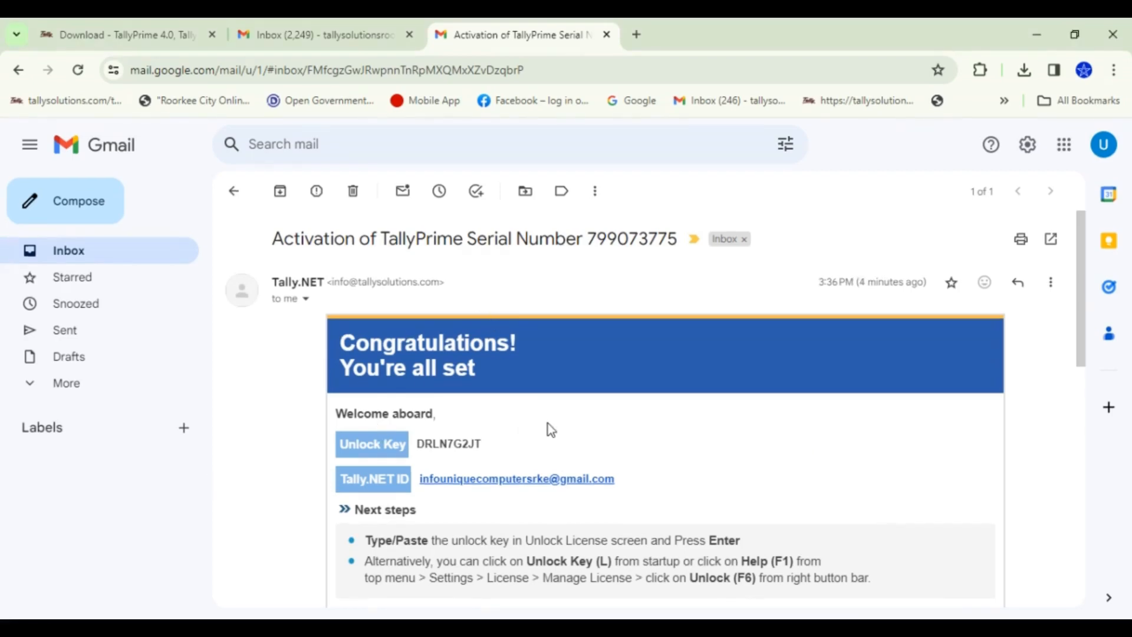
{"action": "scroll", "coordinate": [684, 476], "scroll_direction": "down", "scroll_amount": 4}
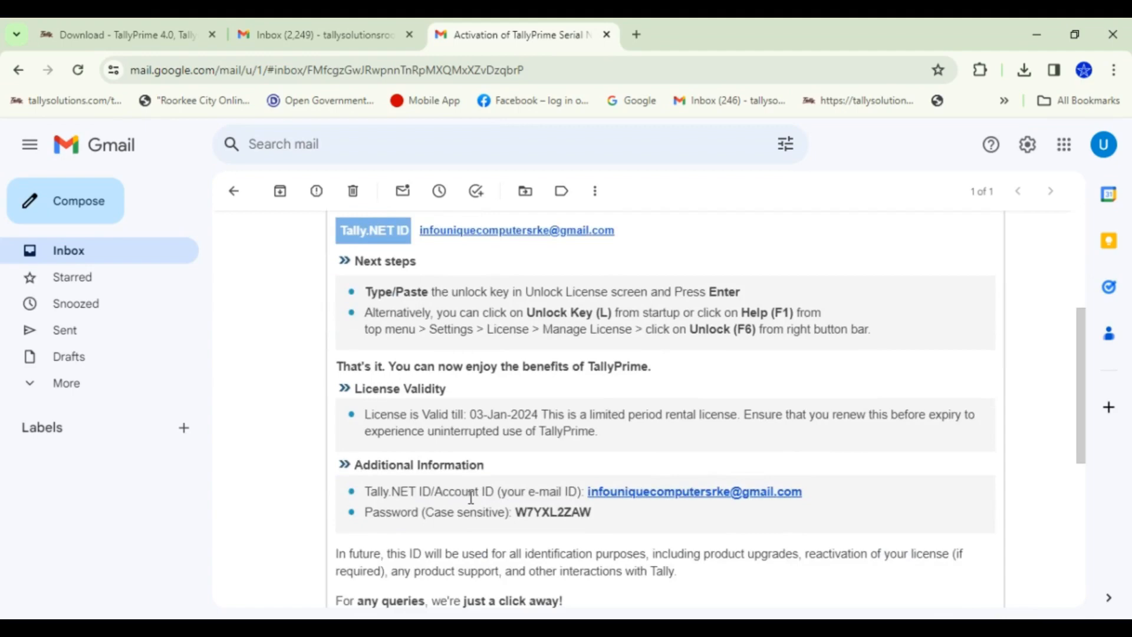
{"action": "double_click", "coordinate": [552, 513]}
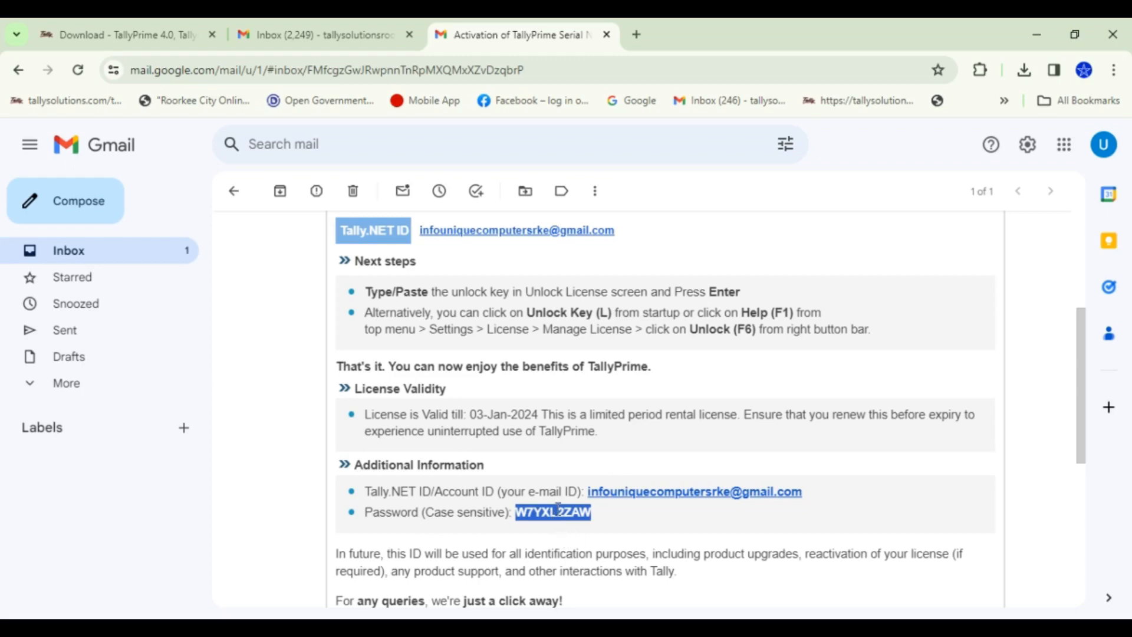
{"action": "left_click", "coordinate": [559, 512]}
{"action": "scroll", "coordinate": [560, 510], "scroll_direction": "up", "scroll_amount": 3}
{"action": "scroll", "coordinate": [560, 510], "scroll_direction": "up", "scroll_amount": 1}
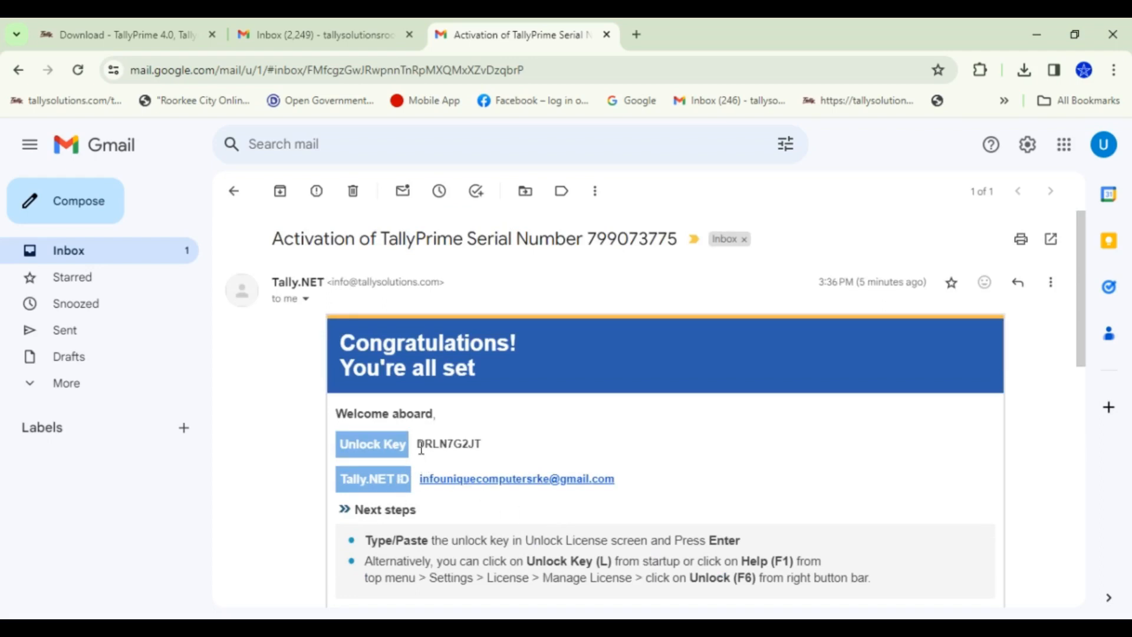
Copy the Unlock Key from the email and return to TallyPrime
{"action": "left_click_drag", "start_coordinate": [416, 443], "coordinate": [488, 455]}
{"action": "double_click", "coordinate": [460, 444]}
{"action": "right_click", "coordinate": [461, 445]}
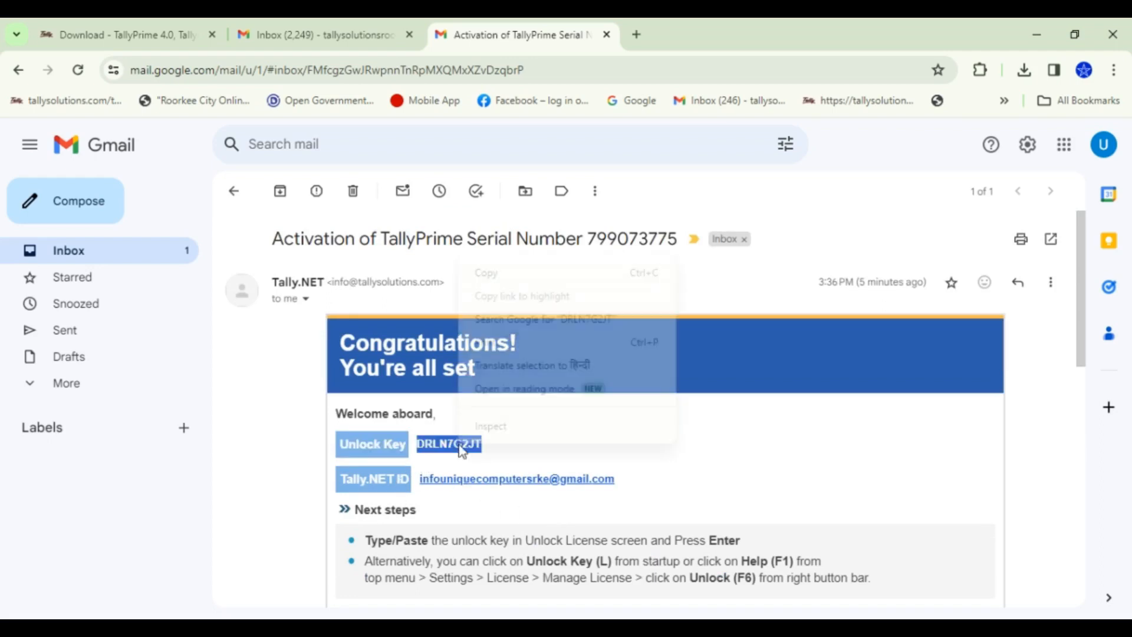
{"action": "left_click", "coordinate": [479, 272]}
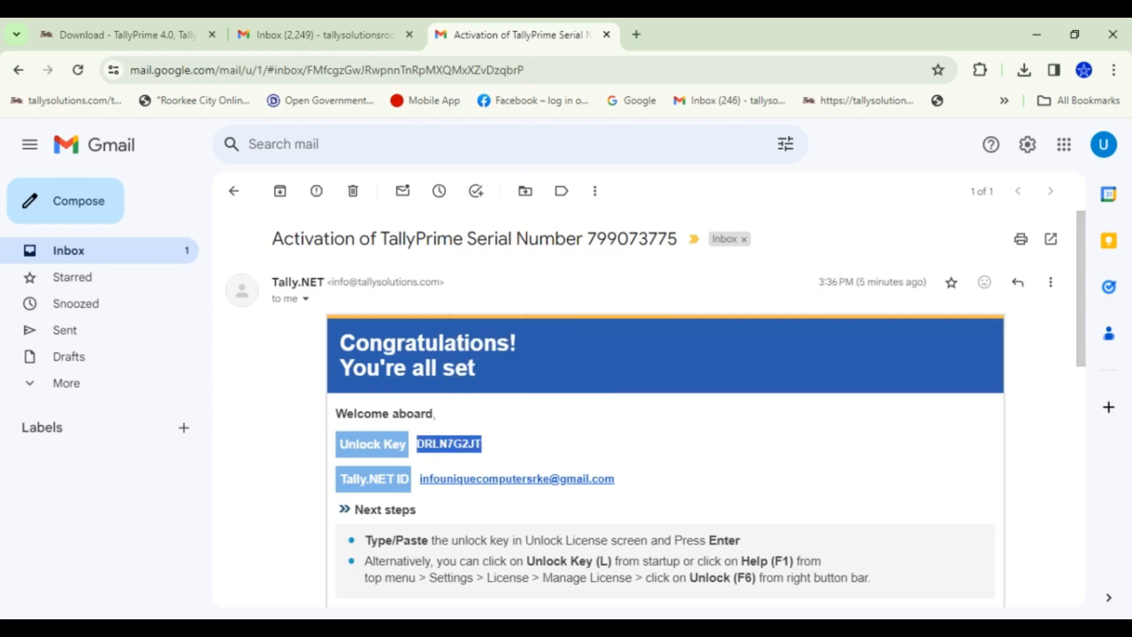
{"action": "key", "text": "alt+Tab"}
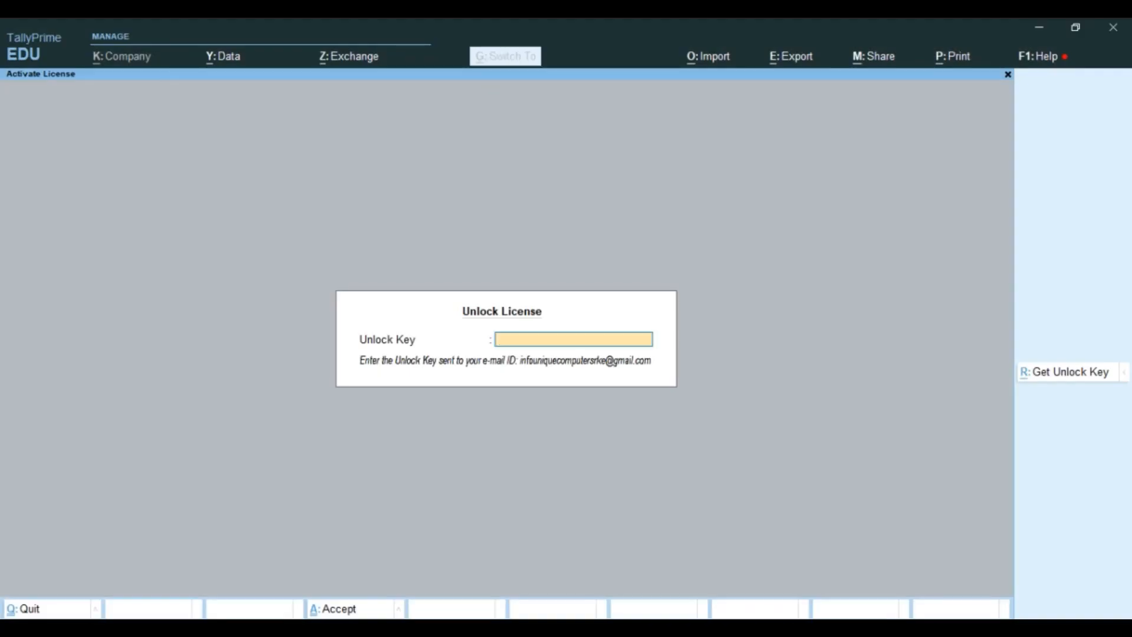
Paste the unlock key to activate the GOLD licence and acknowledge the Congratulations message
{"action": "key", "text": "ctrl+v"}
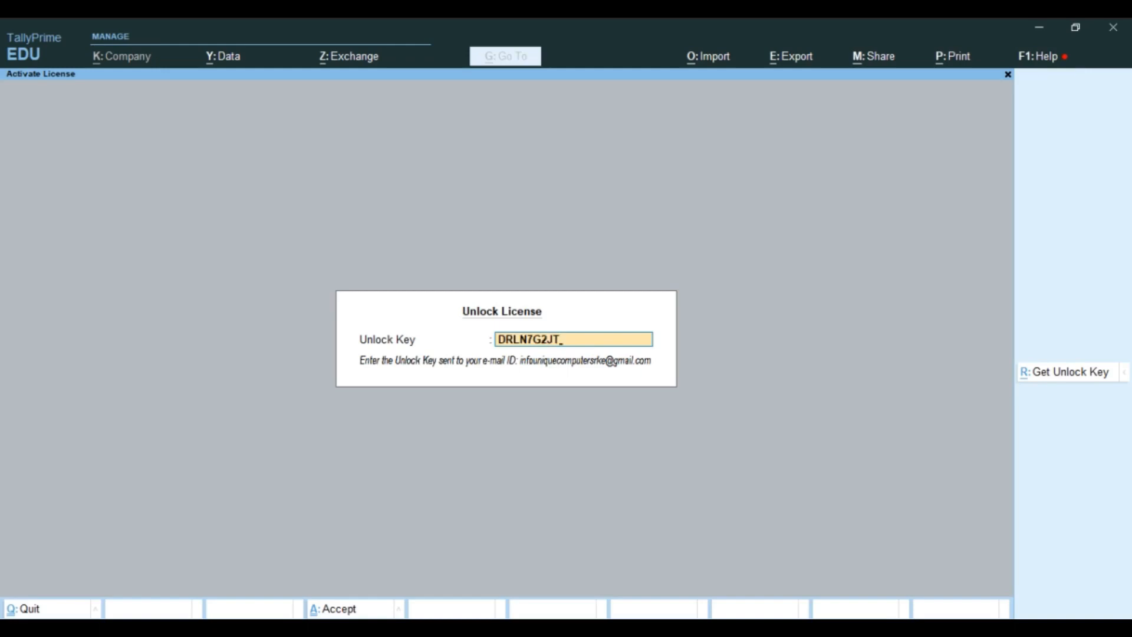
{"action": "key", "text": "Return"}
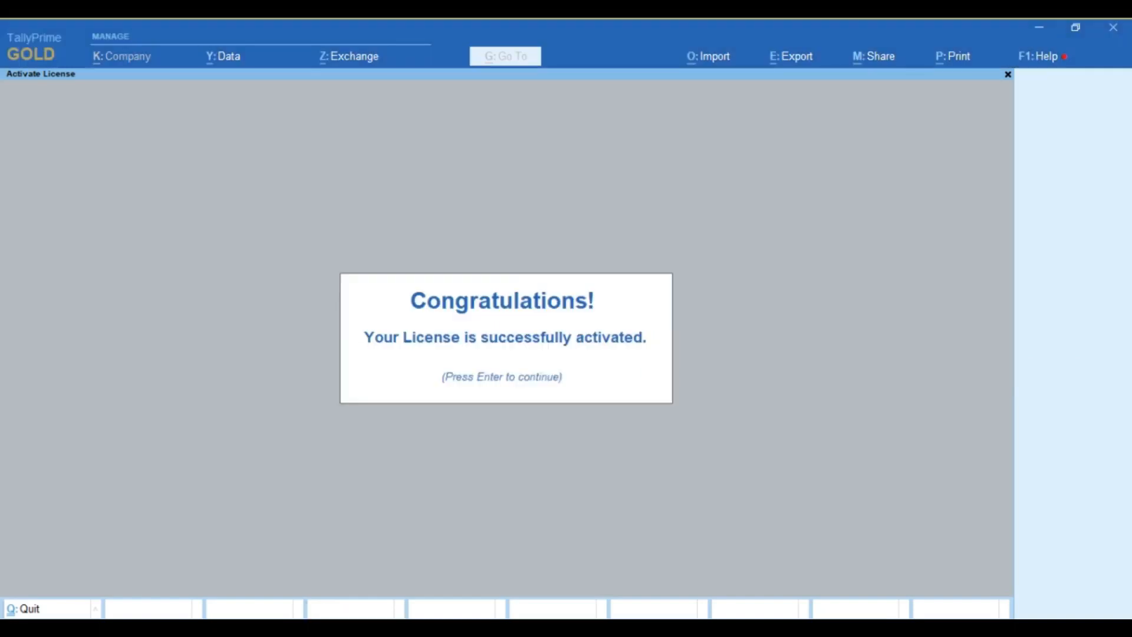
{"action": "key", "text": "Return"}
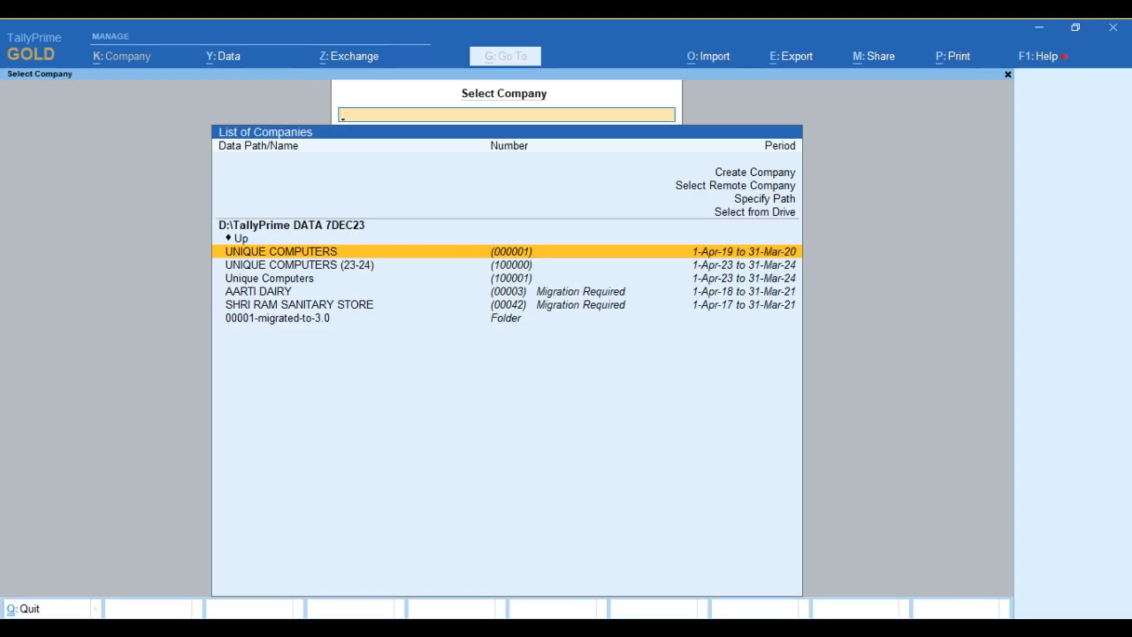
{"action": "left_click", "coordinate": [1054, 58]}
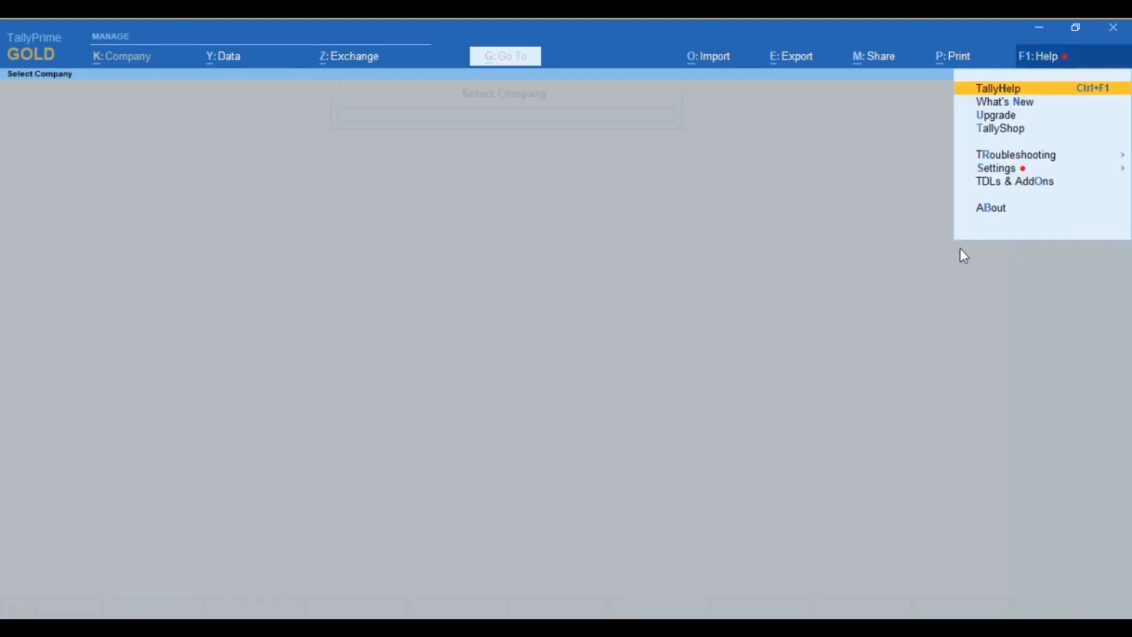
Review Help > About licence details showing Gold Rental valid until 3-Jan-2024, then exit
{"action": "left_click", "coordinate": [999, 210]}
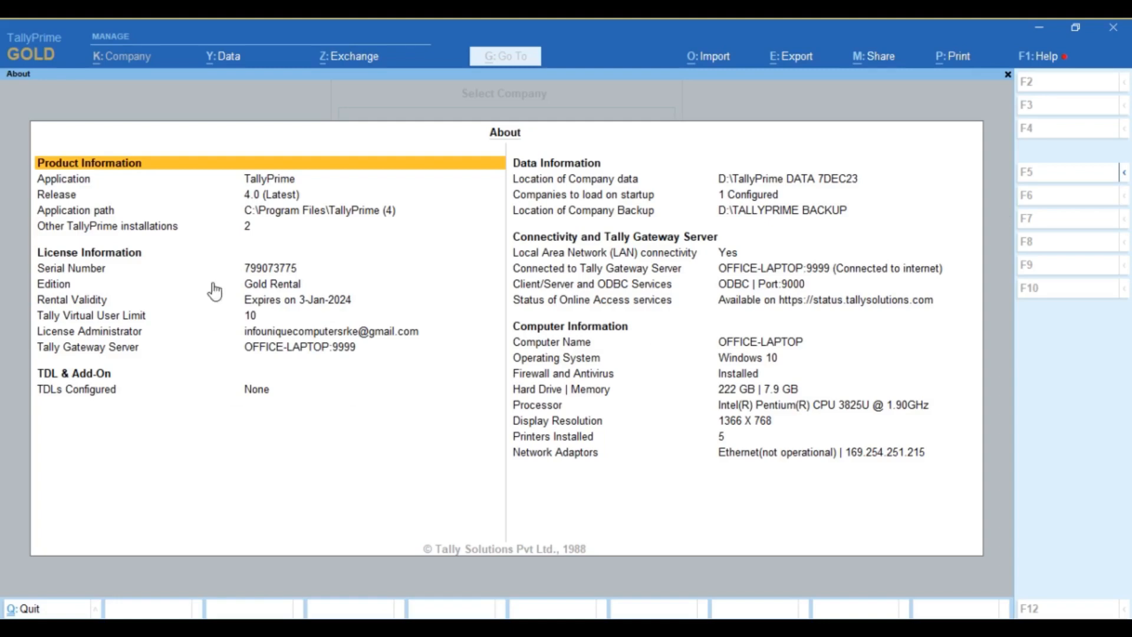
{"action": "left_click", "coordinate": [232, 353]}
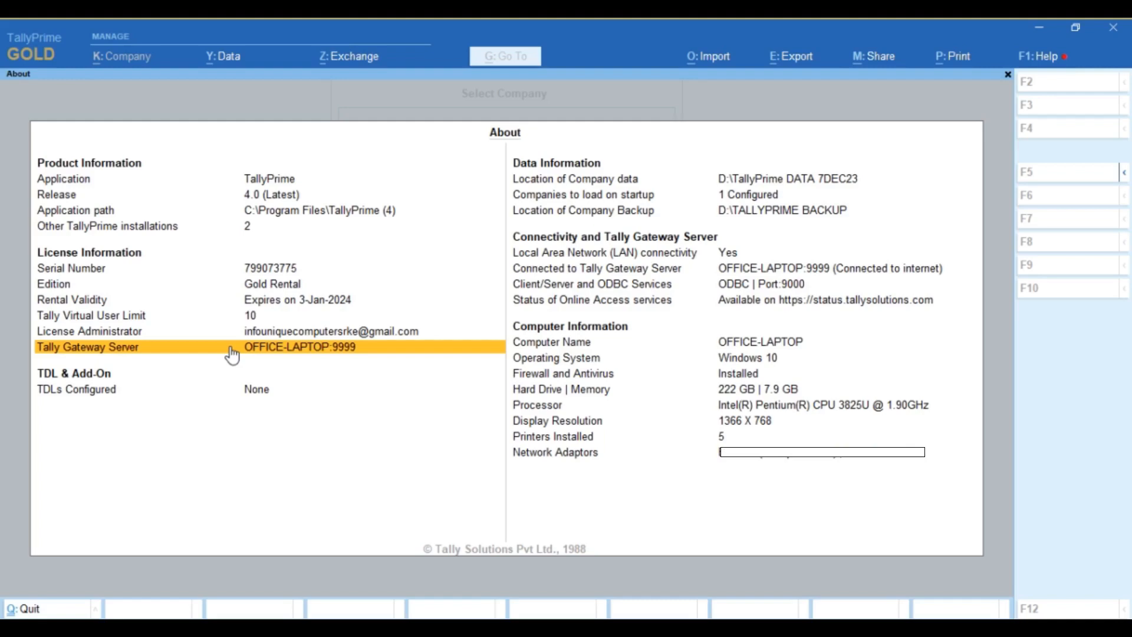
{"action": "key", "text": "Escape"}
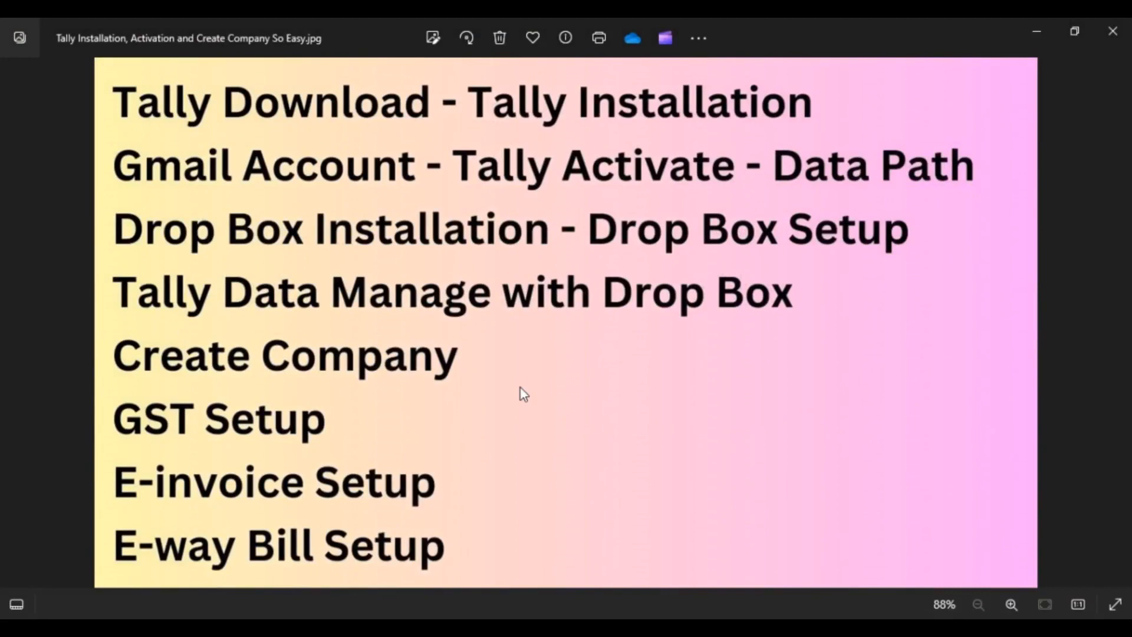
Minimize the Photos window showing the tutorial agenda image
{"action": "left_click", "coordinate": [1038, 33]}
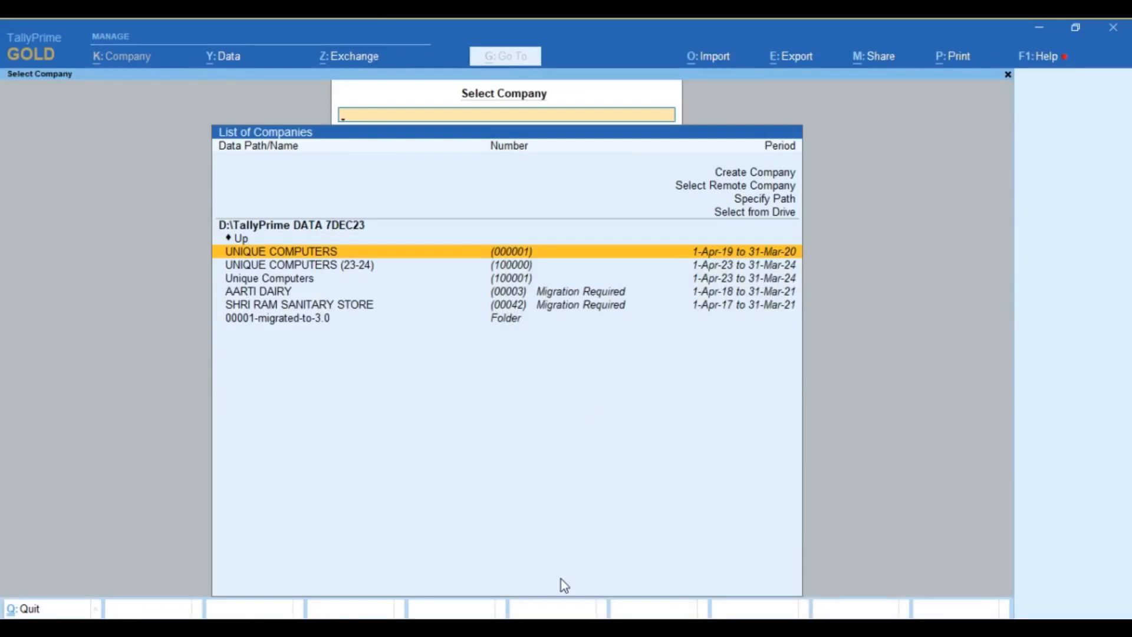
Search Google for 'dropbox free' in a new Chrome tab and open the sponsored Dropbox link
{"action": "key", "text": "alt+Tab"}
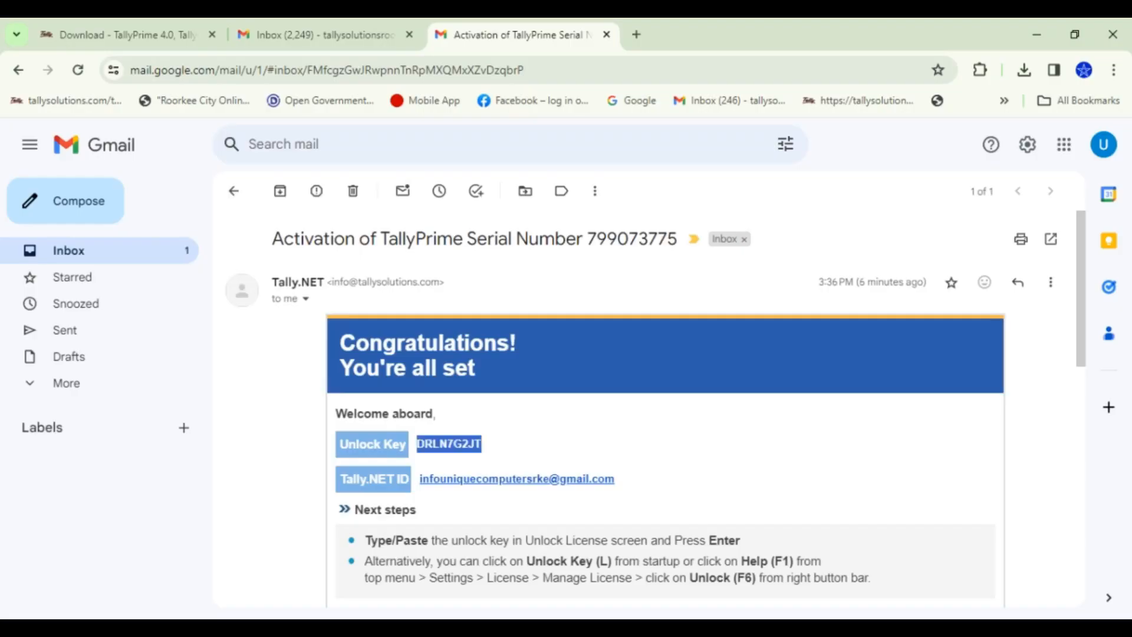
{"action": "left_click", "coordinate": [636, 35]}
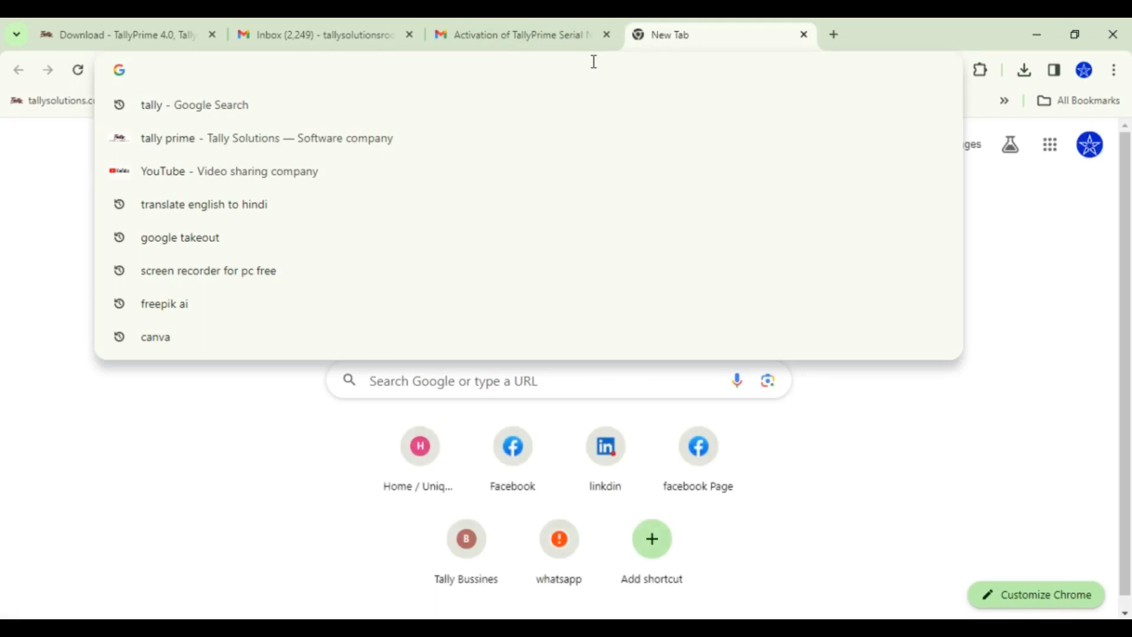
{"action": "type", "text": "dropbox "}
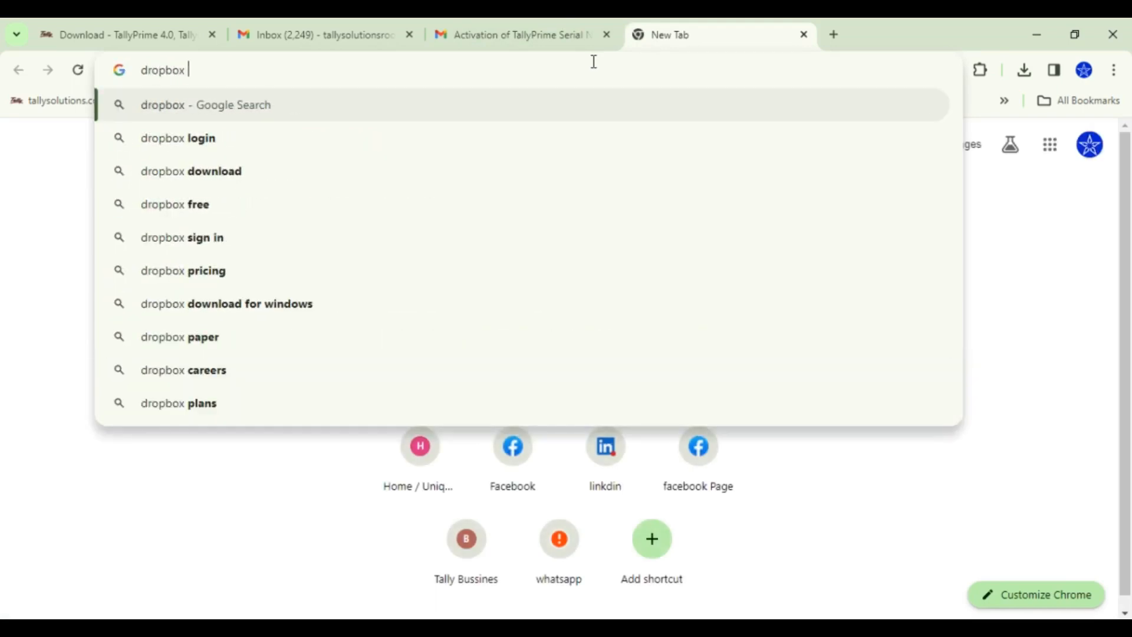
{"action": "type", "text": "free"}
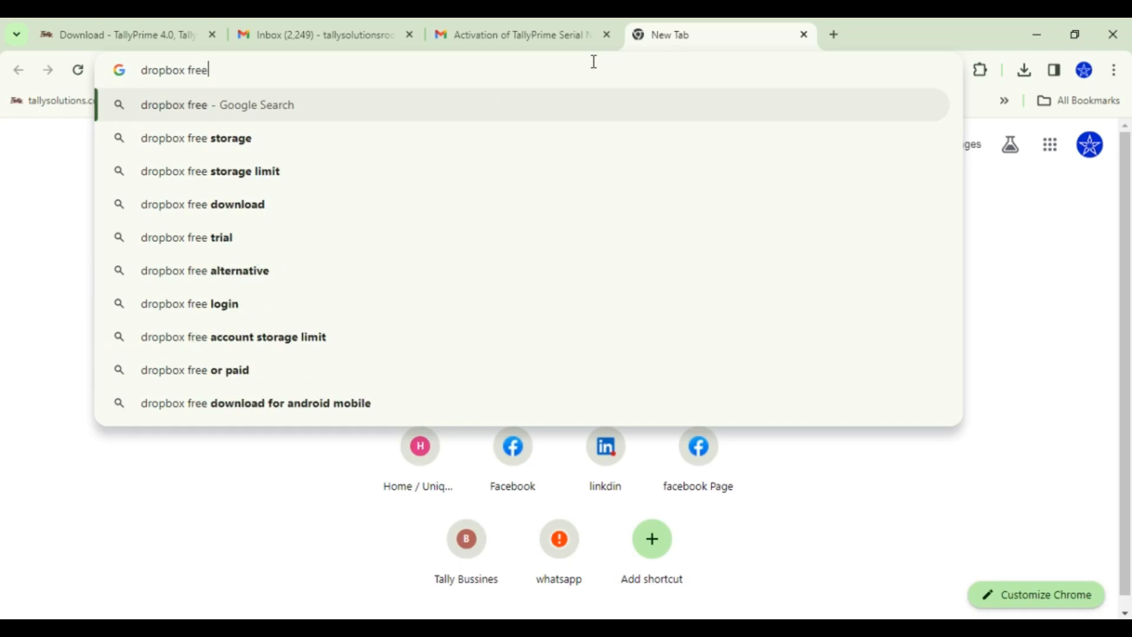
{"action": "key", "text": "Return"}
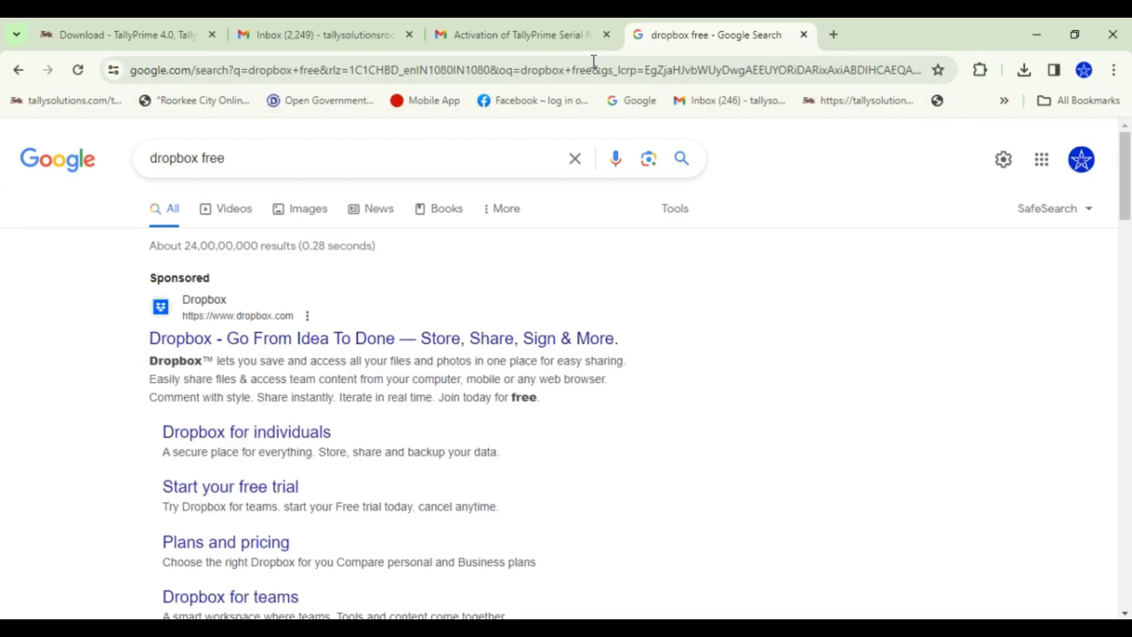
{"action": "left_click", "coordinate": [365, 341]}
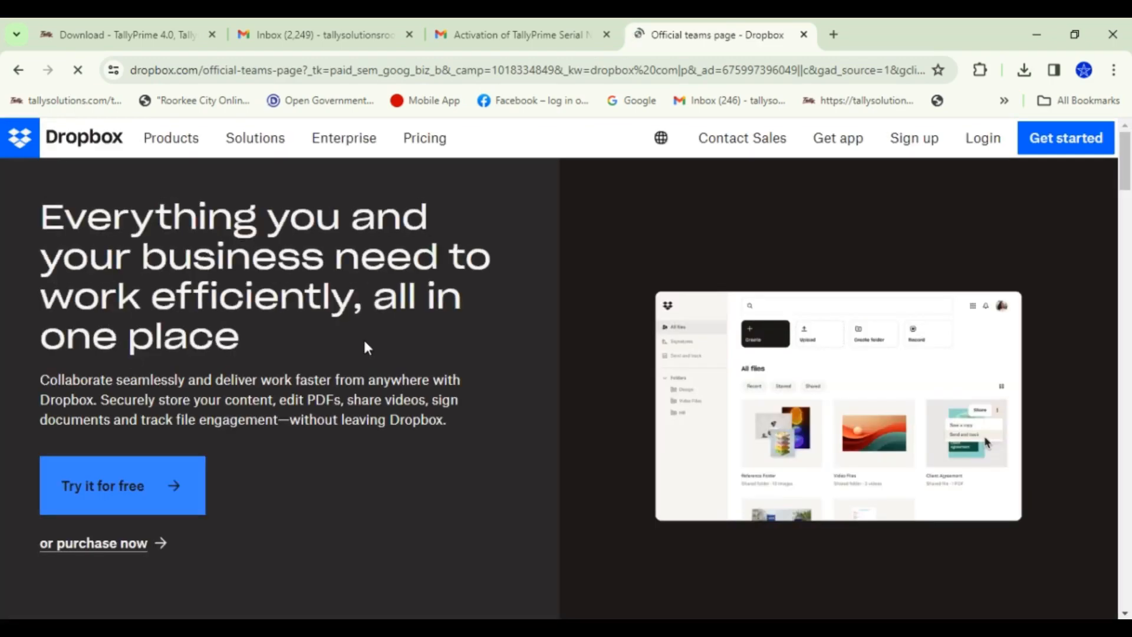
Download DropboxInstaller.exe from the Desktop app page to the Desktop and show it in its folder
{"action": "mouse_move", "coordinate": [839, 141]}
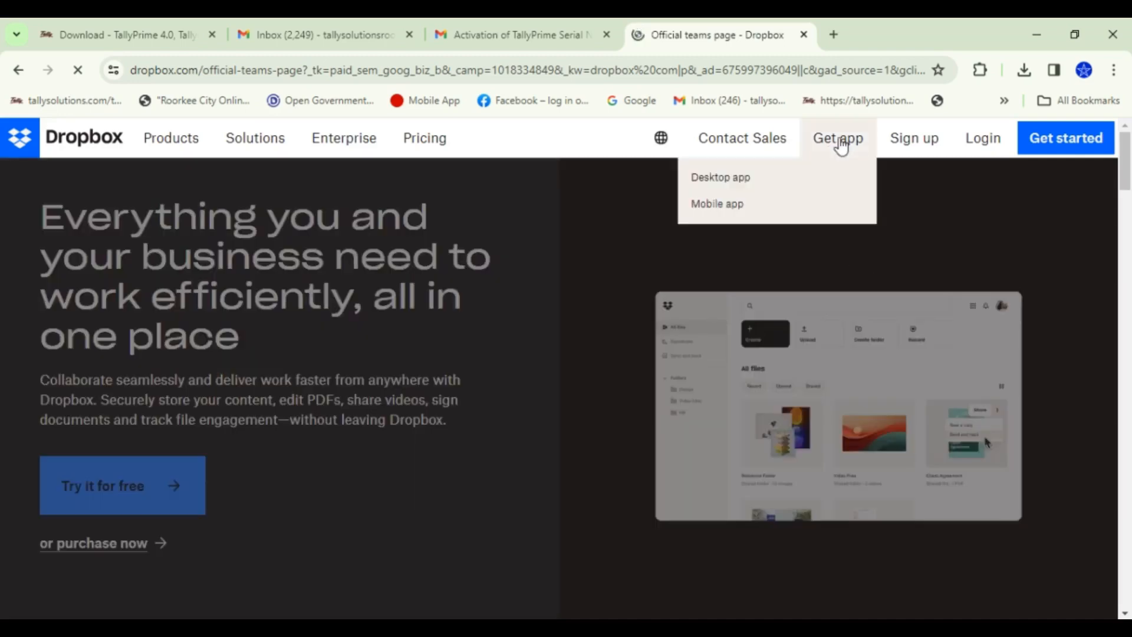
{"action": "left_click", "coordinate": [738, 184]}
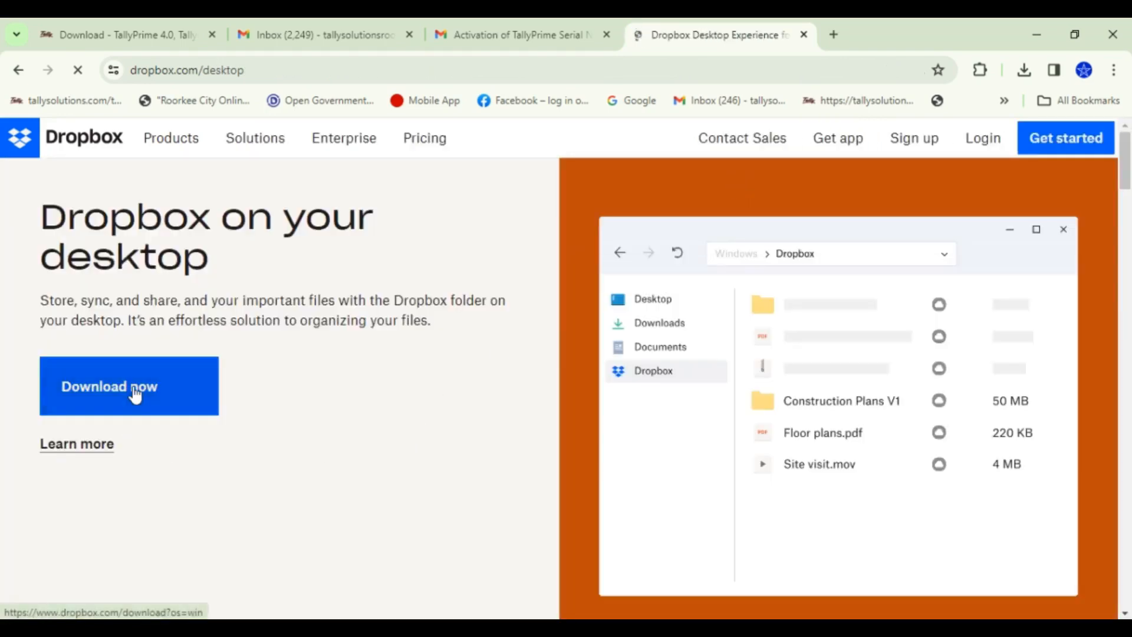
{"action": "left_click", "coordinate": [136, 395]}
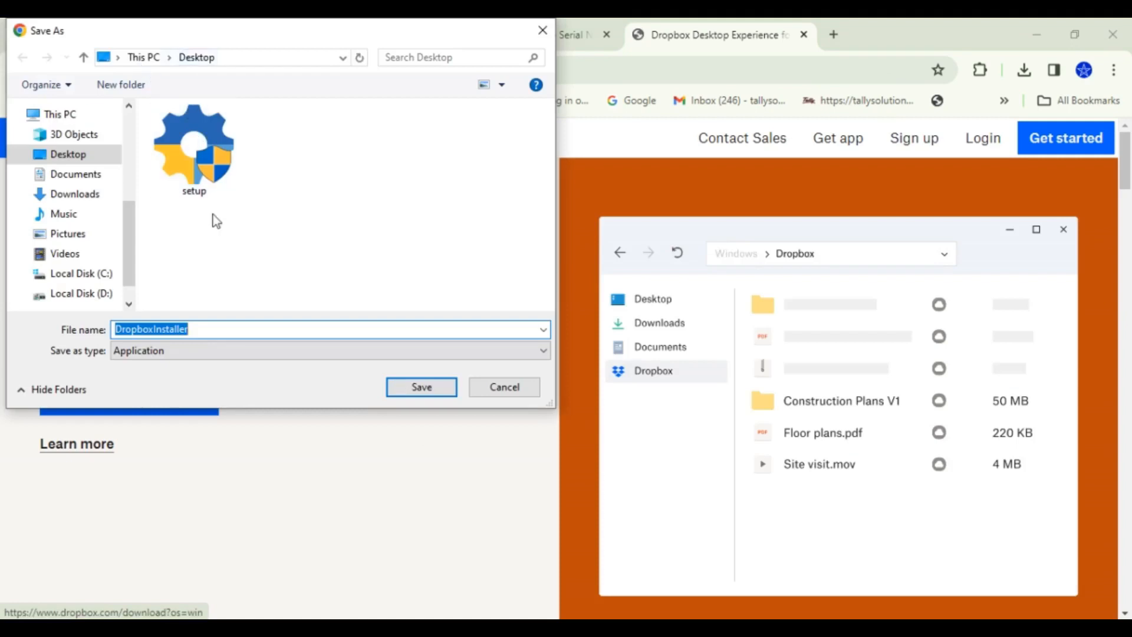
{"action": "left_click", "coordinate": [423, 386]}
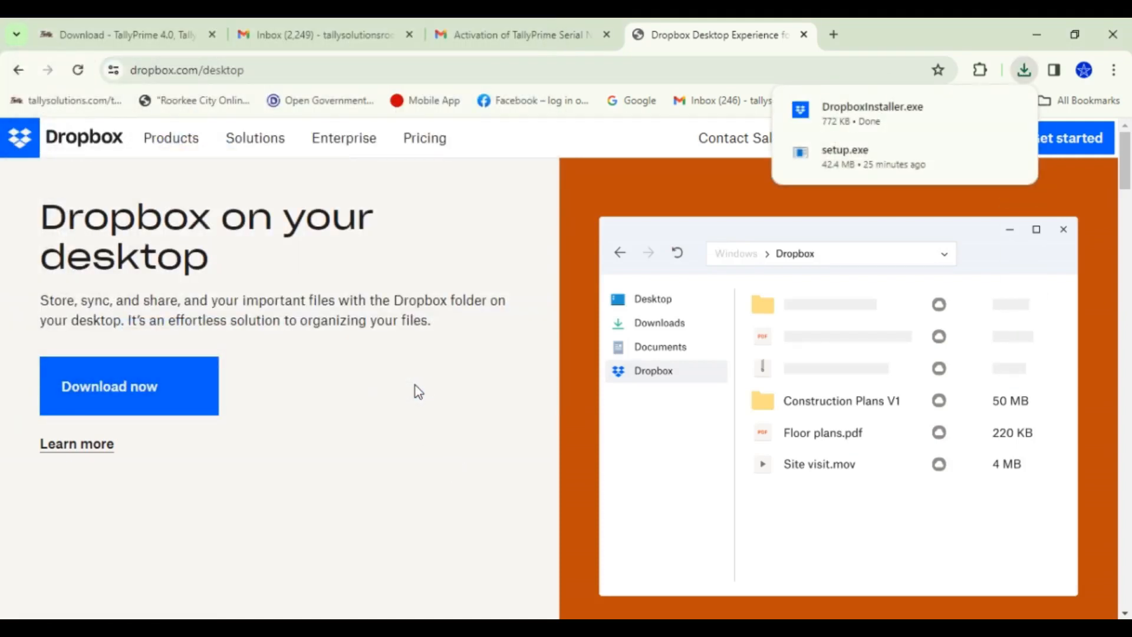
{"action": "mouse_move", "coordinate": [932, 116]}
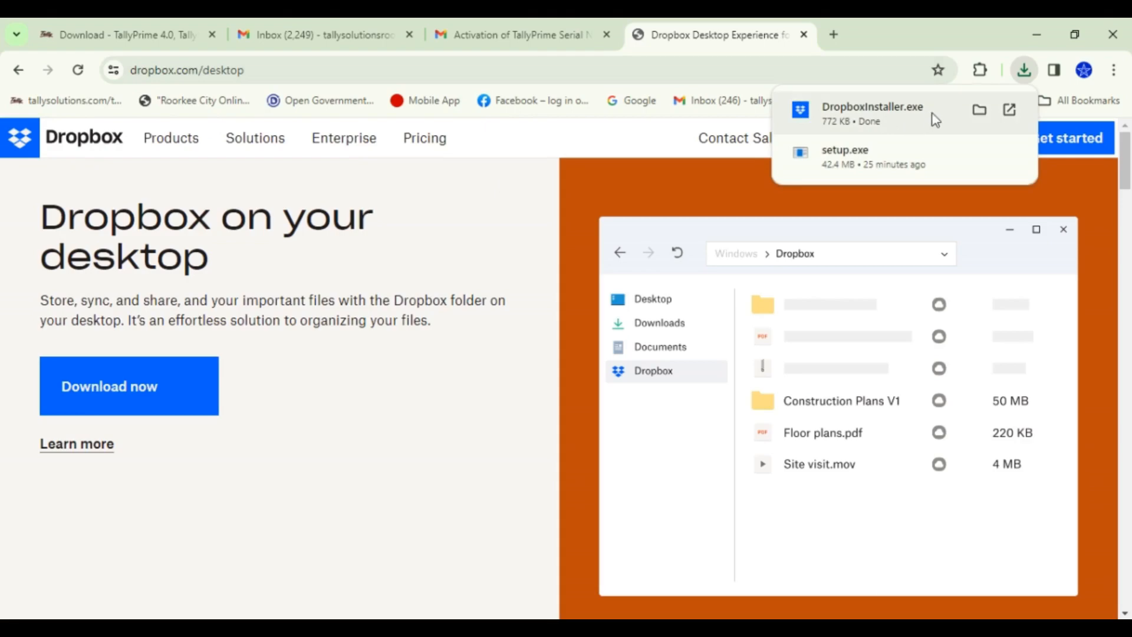
{"action": "left_click", "coordinate": [981, 113]}
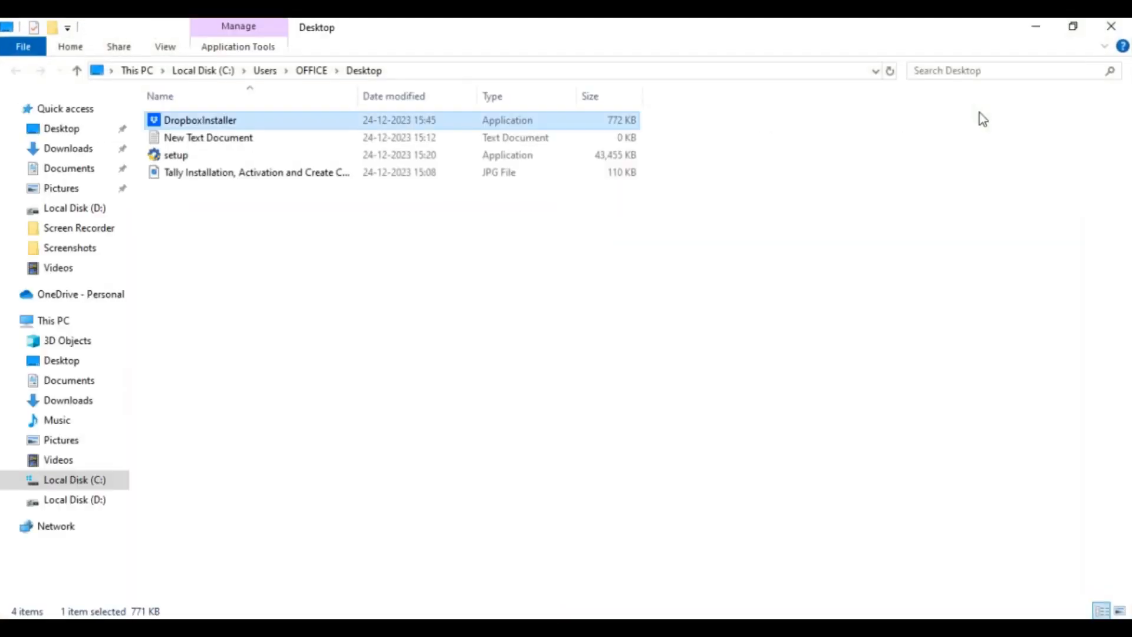
Run DropboxInstaller.exe from the Desktop folder and let Dropbox finish installing
{"action": "double_click", "coordinate": [227, 121]}
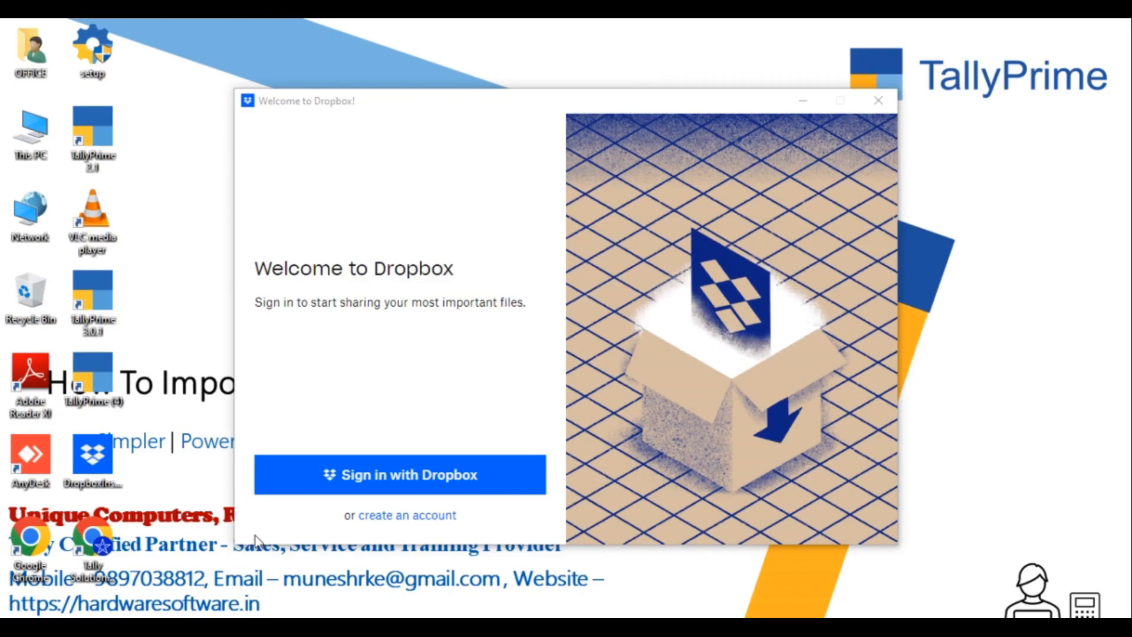
Start a new Dropbox account with the company's Google account and confirm the sign-in
{"action": "left_click", "coordinate": [404, 517]}
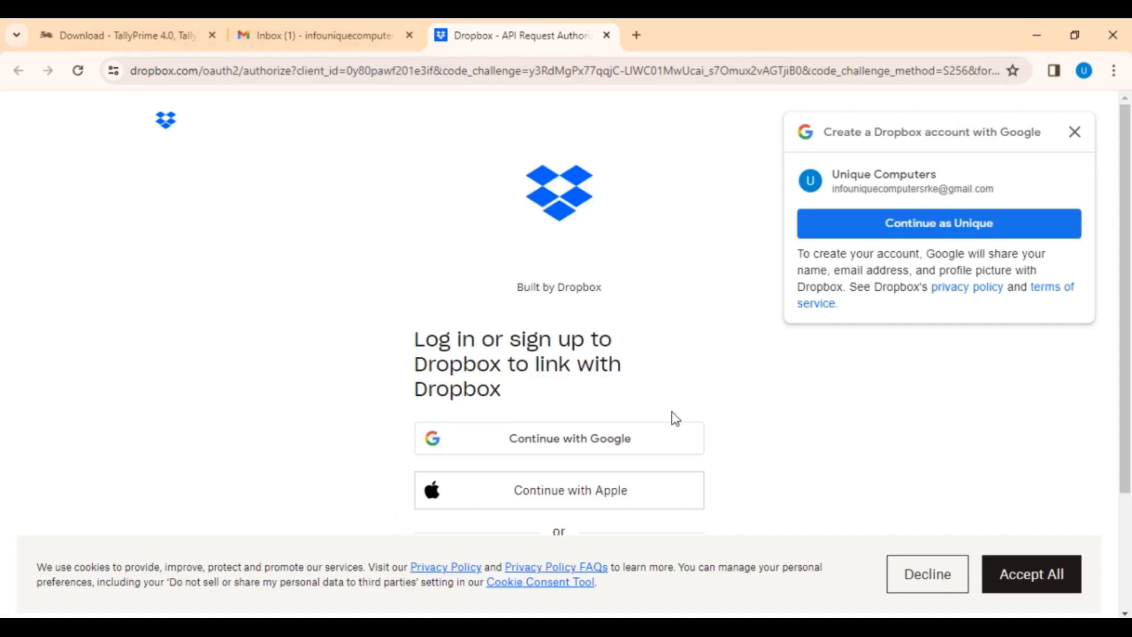
{"action": "scroll", "coordinate": [759, 426], "scroll_direction": "down", "scroll_amount": 3}
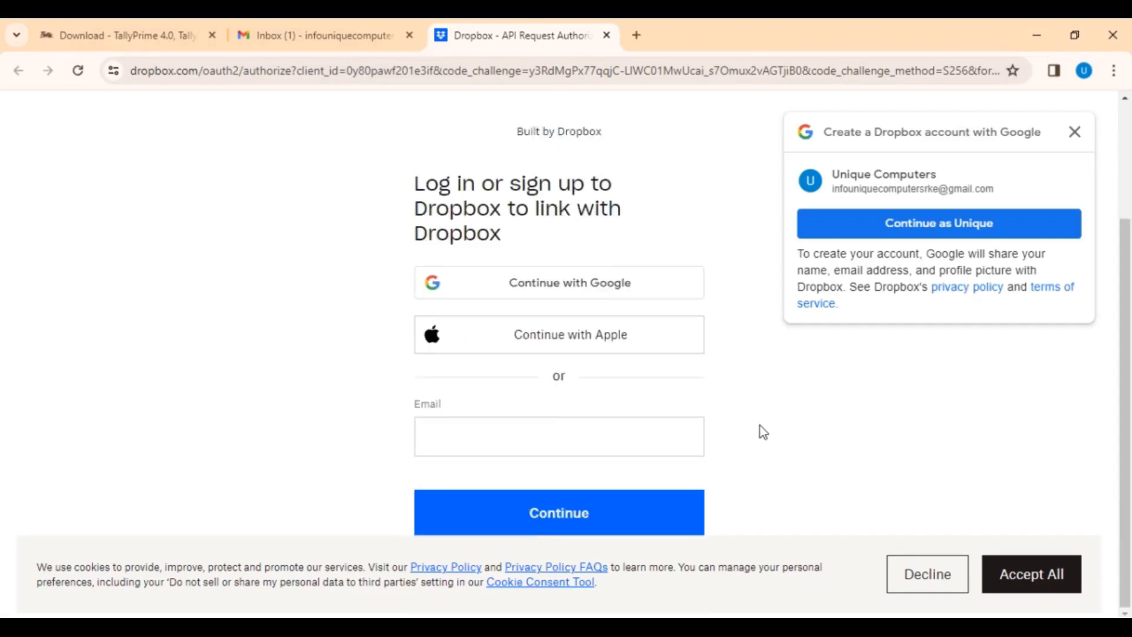
{"action": "left_click", "coordinate": [553, 439]}
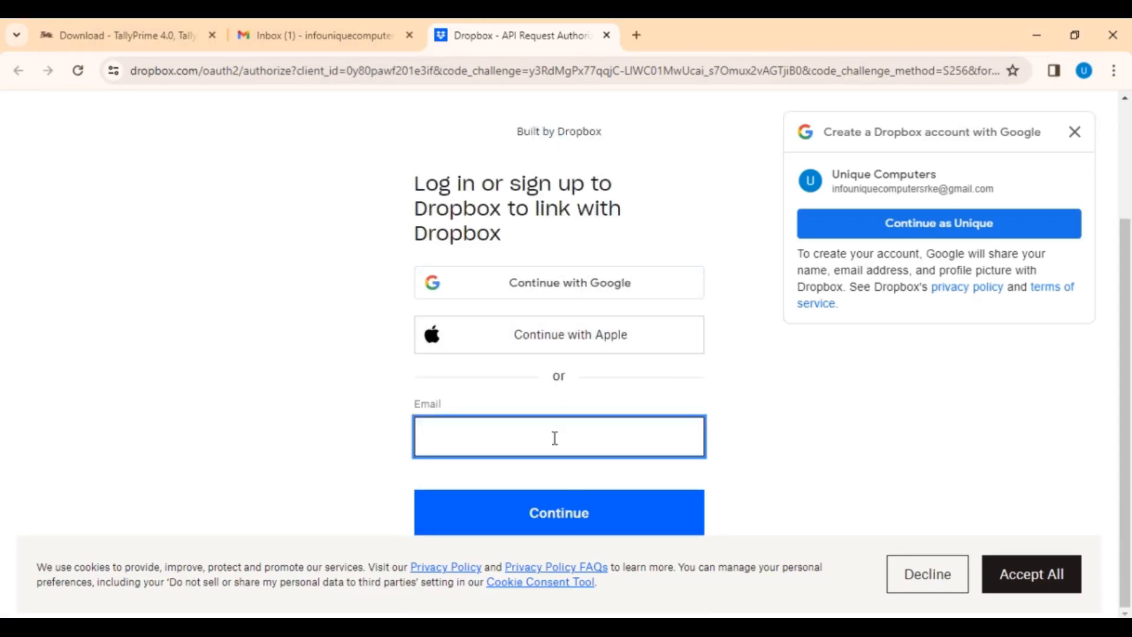
{"action": "left_click", "coordinate": [582, 289]}
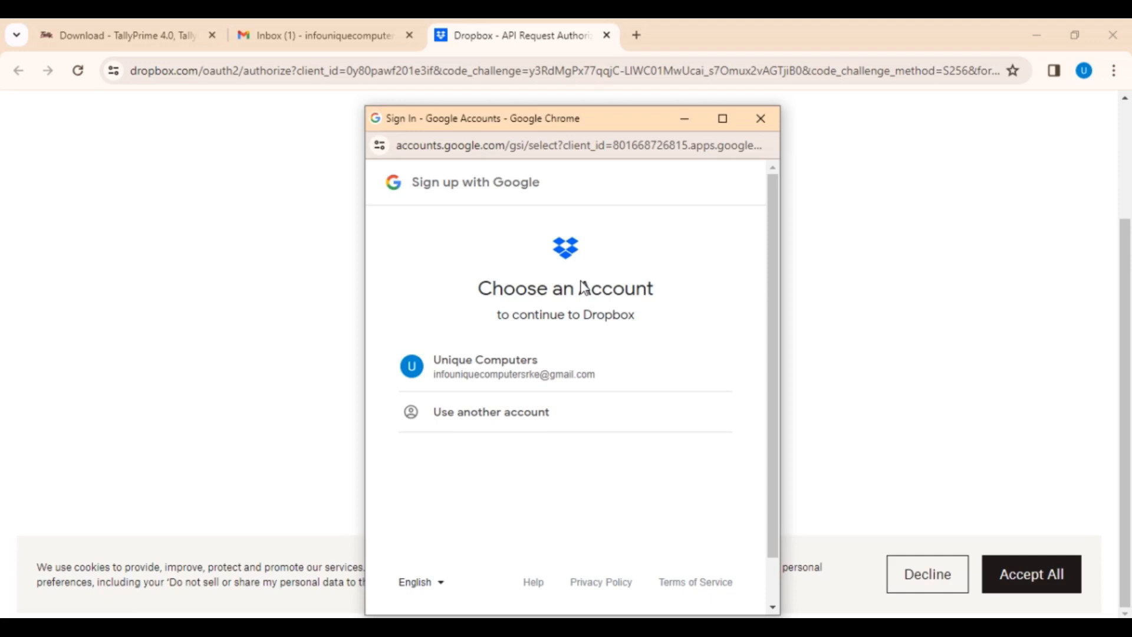
{"action": "left_click", "coordinate": [514, 374]}
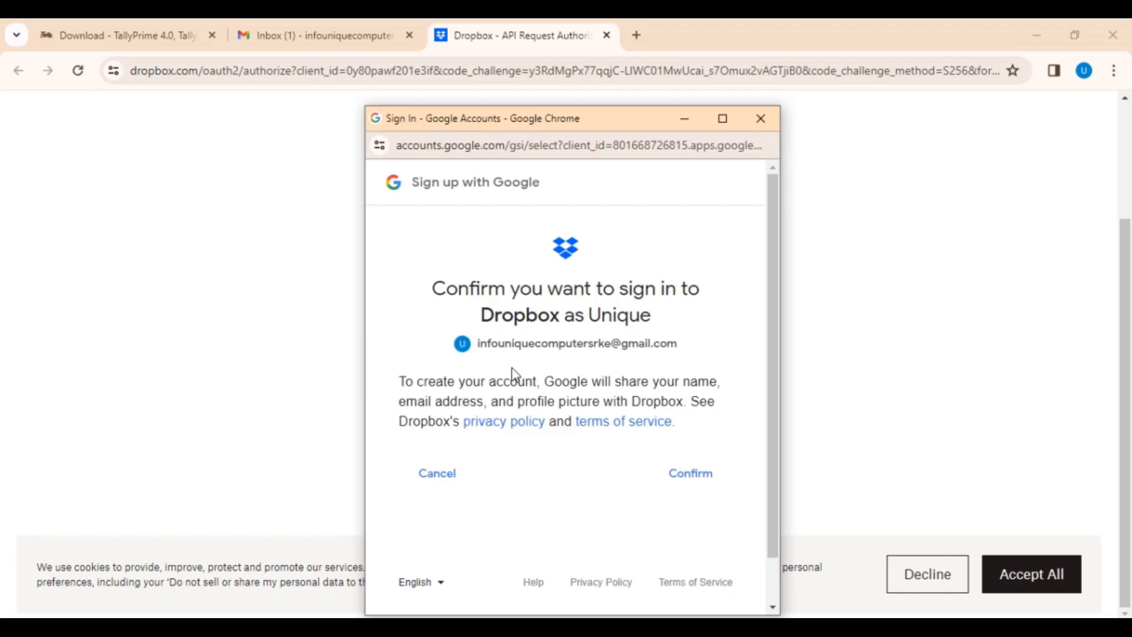
{"action": "left_click", "coordinate": [691, 473]}
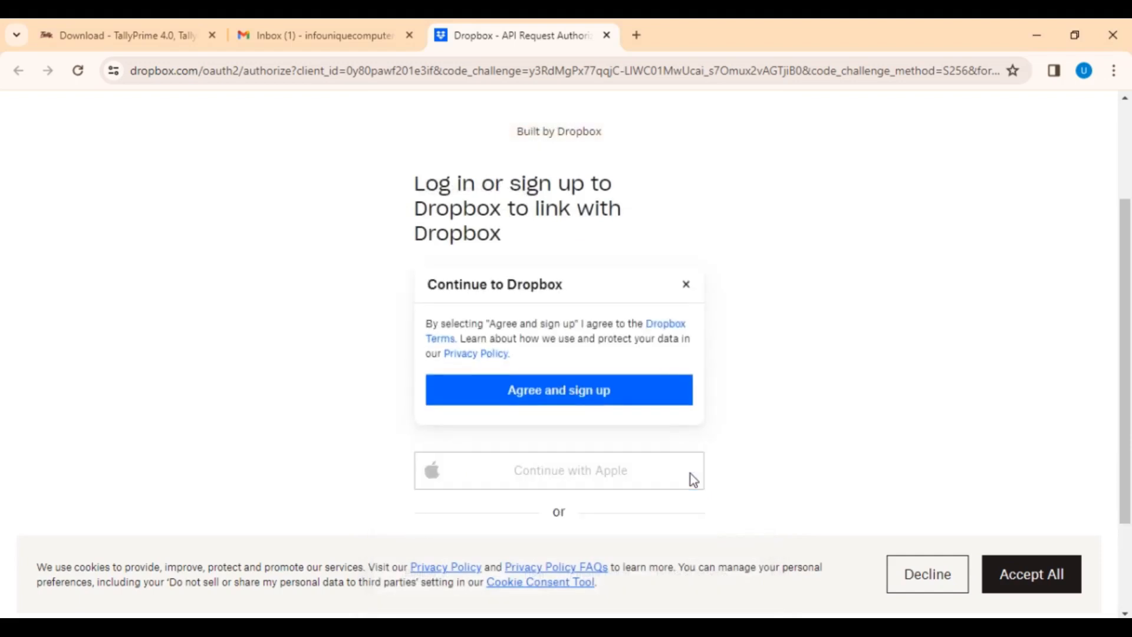
Agree to the Dropbox terms and continue on the free 2 GB Basic plan
{"action": "left_click", "coordinate": [568, 395]}
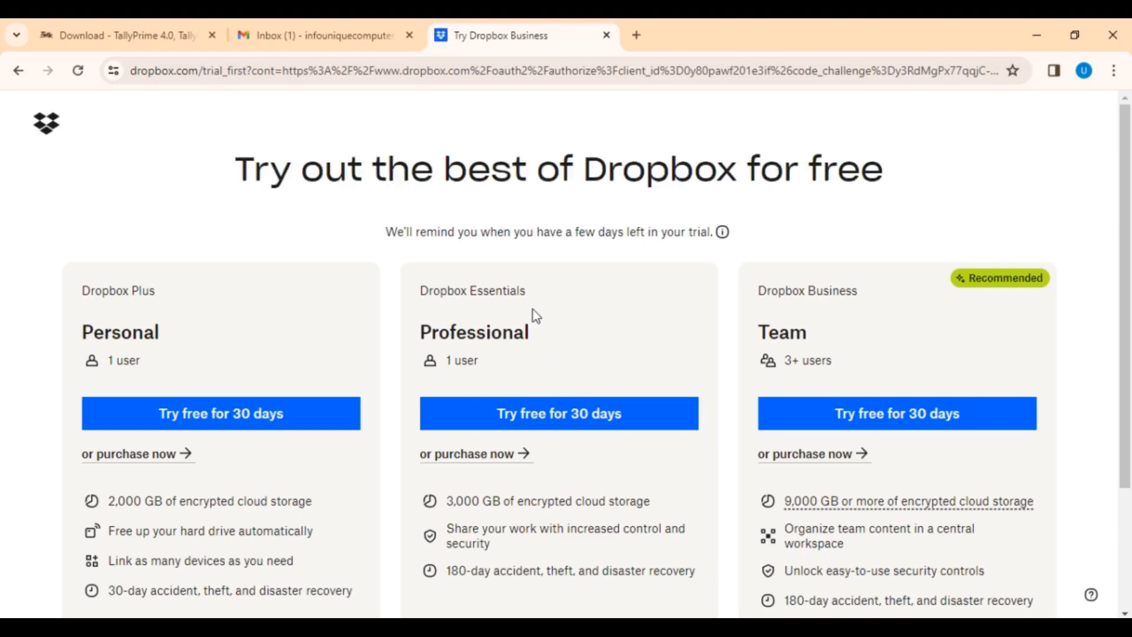
{"action": "scroll", "coordinate": [533, 309], "scroll_direction": "down", "scroll_amount": 3}
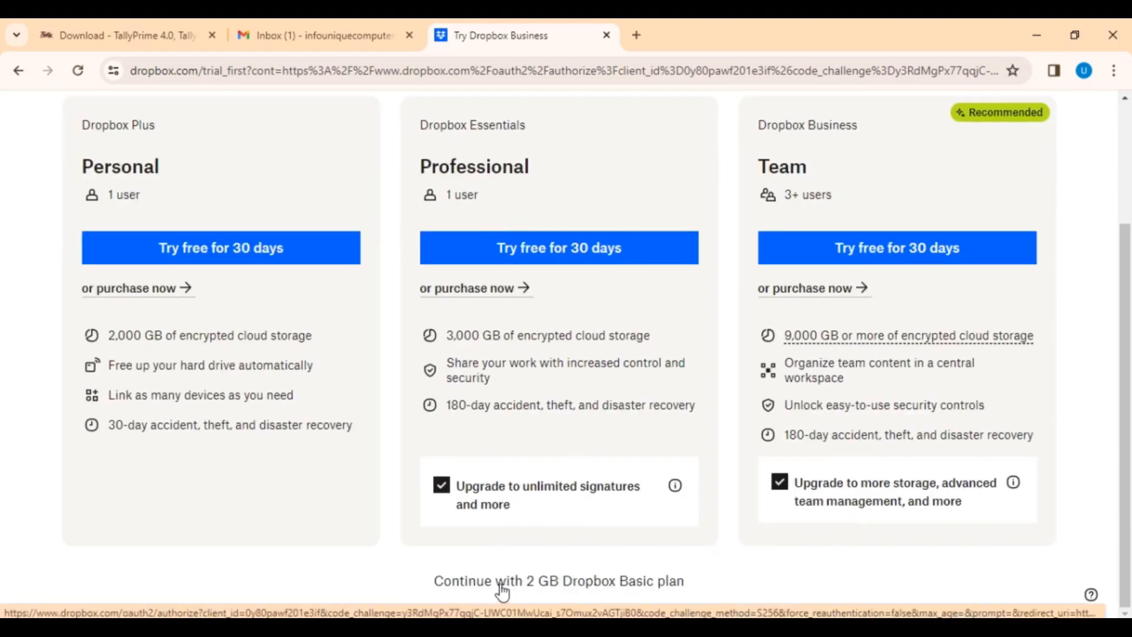
{"action": "left_click", "coordinate": [578, 584]}
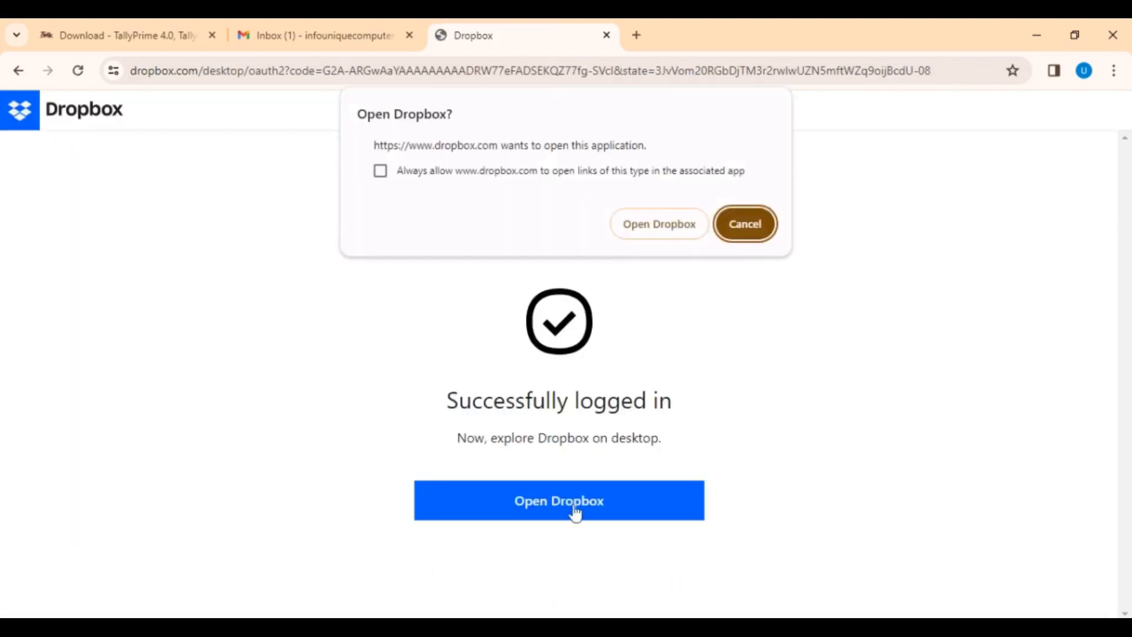
Launch the Dropbox app and choose Other... for the Dropbox folder location in Advanced settings
{"action": "left_click", "coordinate": [659, 227]}
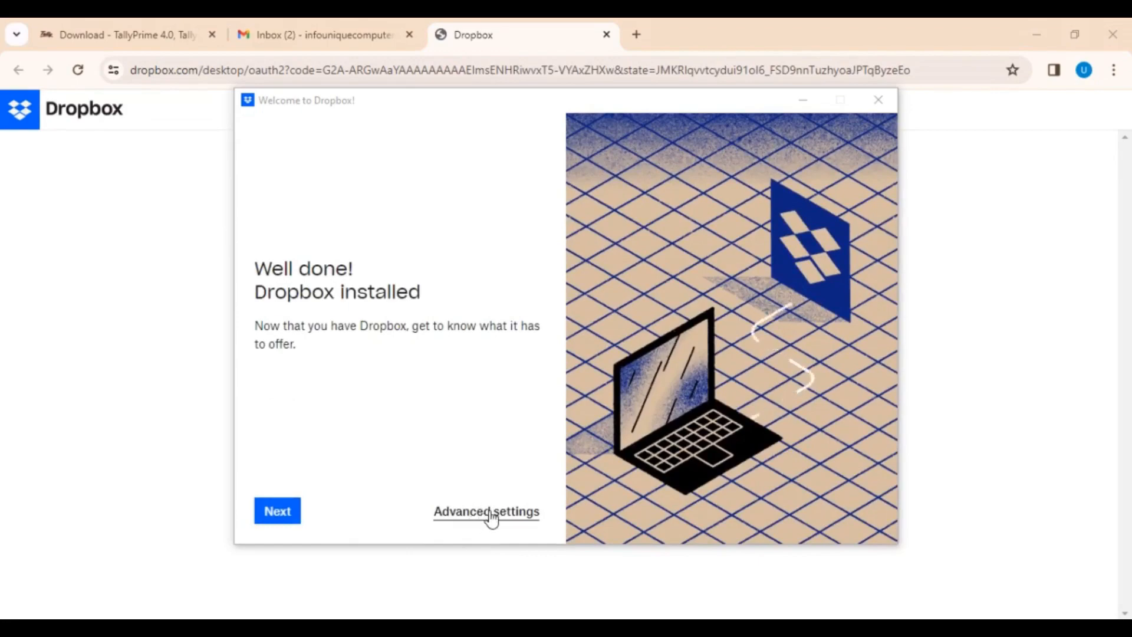
{"action": "left_click", "coordinate": [490, 512]}
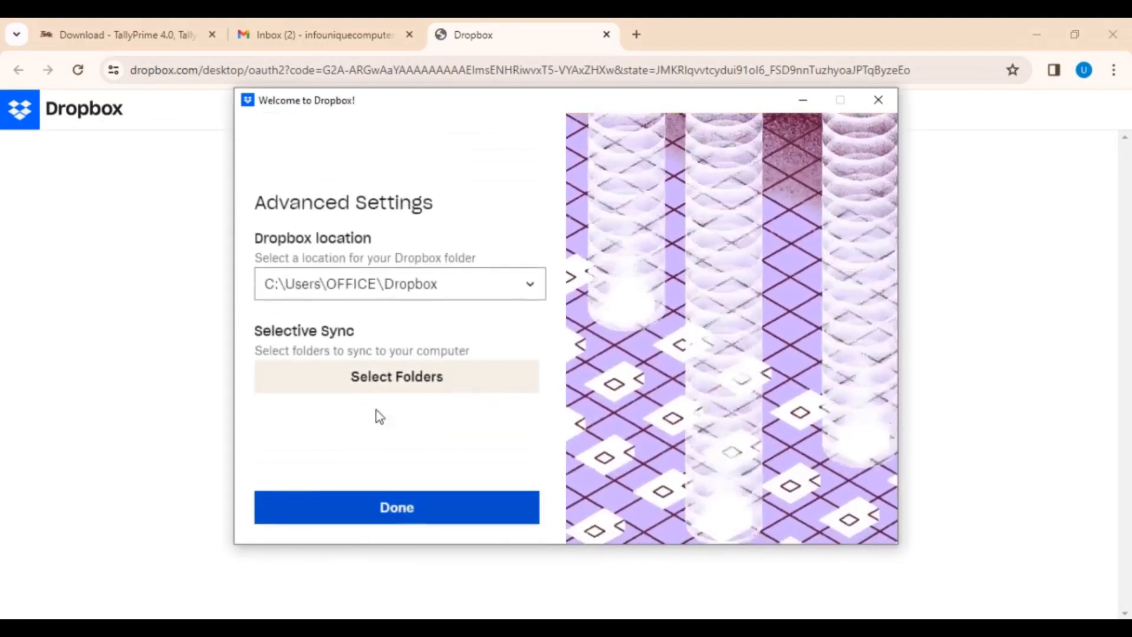
{"action": "left_click", "coordinate": [332, 288]}
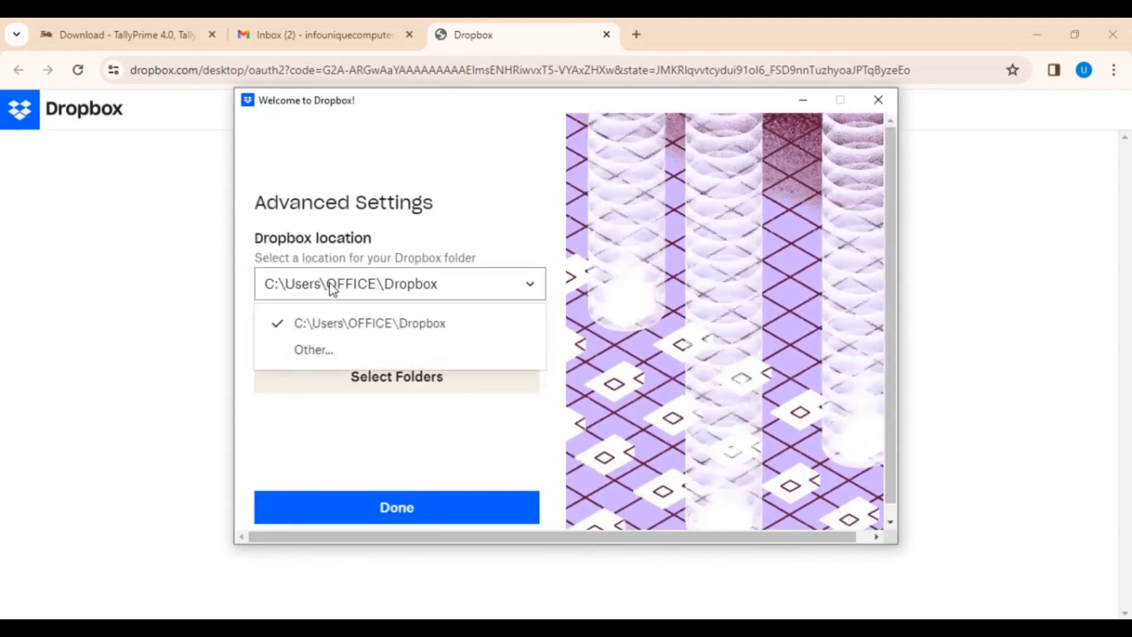
{"action": "left_click", "coordinate": [327, 351]}
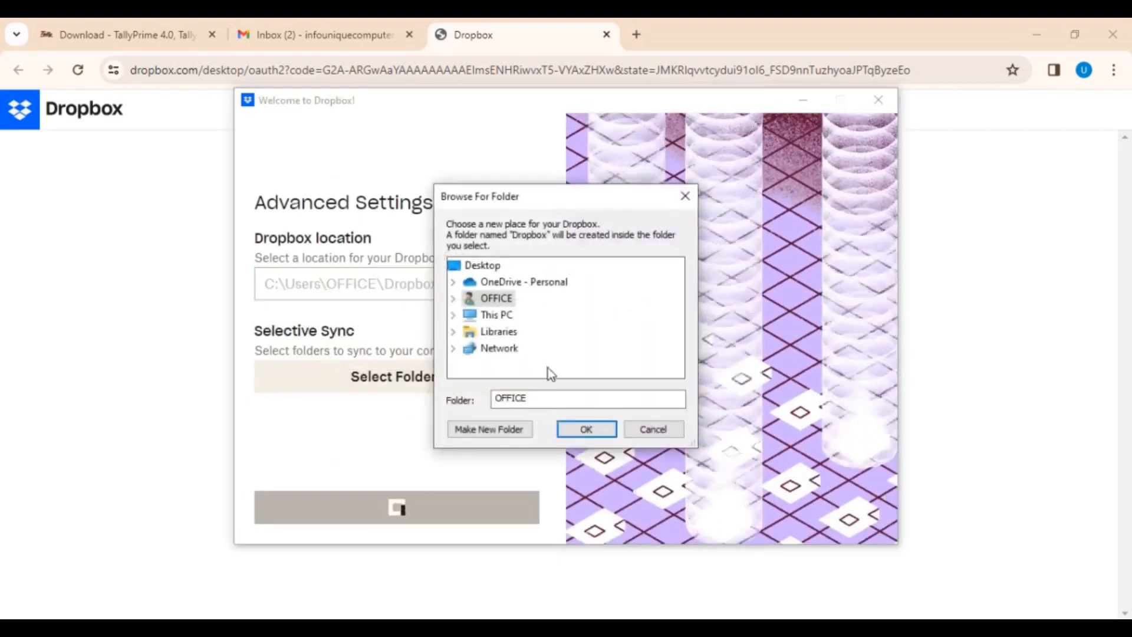
Create a new DROPBOX folder on Local Disk (D:) and confirm D:\DROPBOX\Dropbox as the location
{"action": "left_click", "coordinate": [453, 314]}
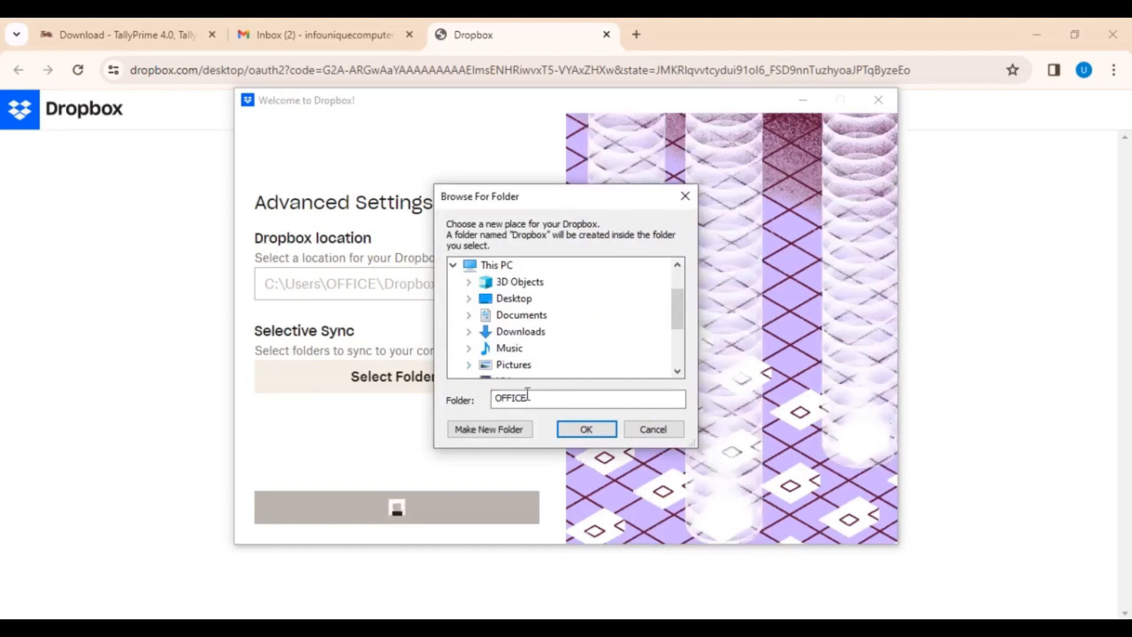
{"action": "scroll", "coordinate": [582, 330], "scroll_direction": "down", "scroll_amount": 2}
{"action": "double_click", "coordinate": [546, 316]}
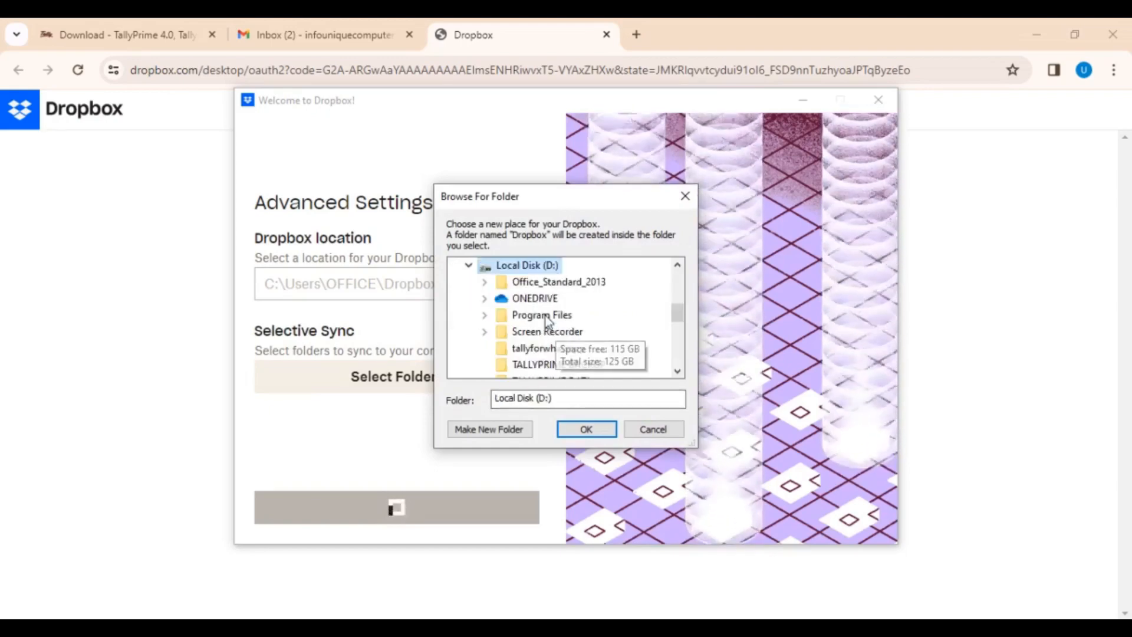
{"action": "left_click", "coordinate": [484, 429]}
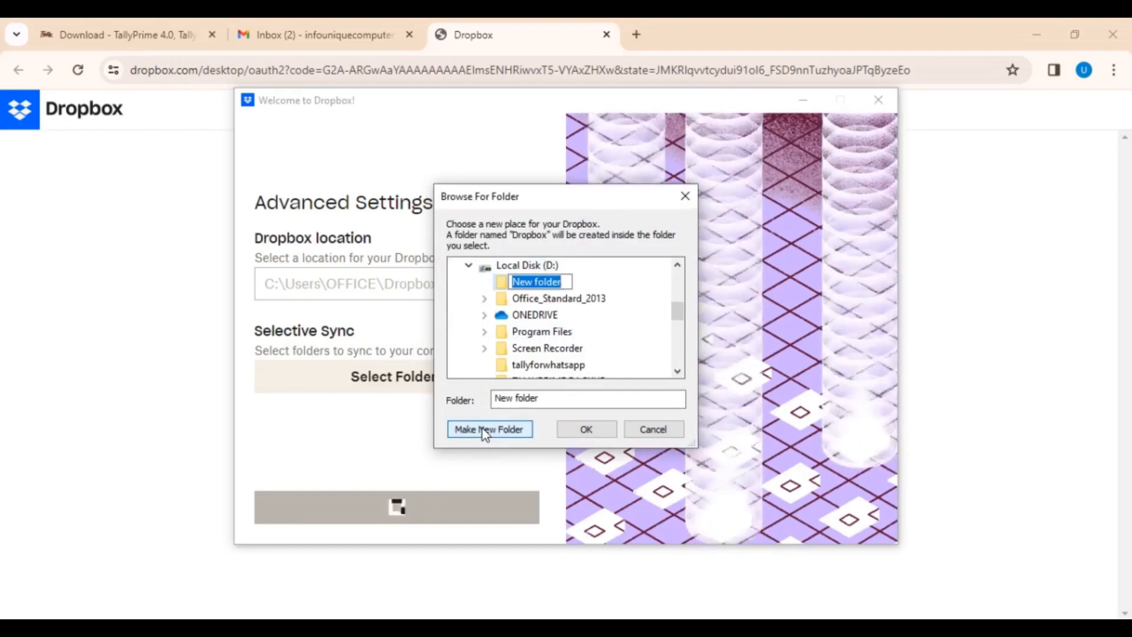
{"action": "type", "text": "DROP"}
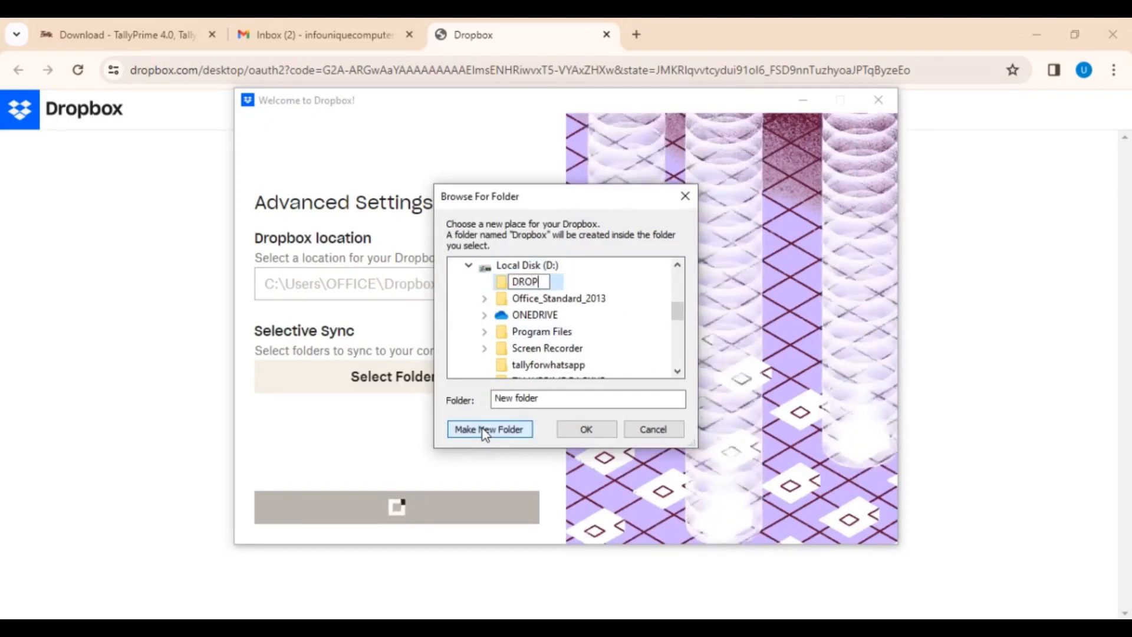
{"action": "type", "text": "BOX"}
{"action": "key", "text": "Return"}
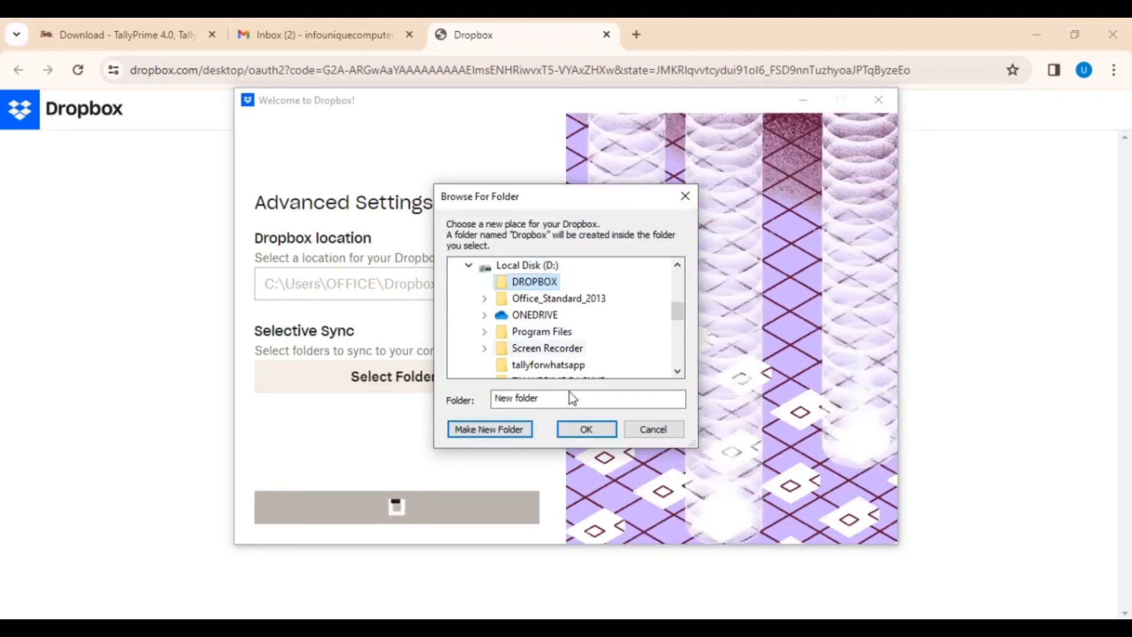
{"action": "left_click", "coordinate": [586, 429]}
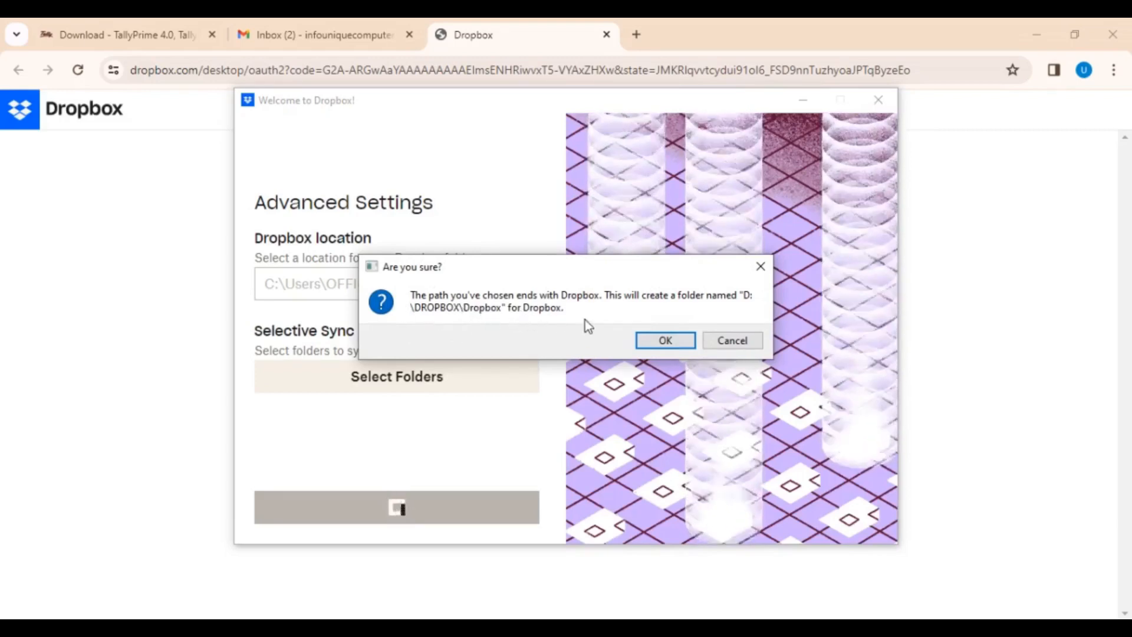
{"action": "left_click", "coordinate": [666, 342]}
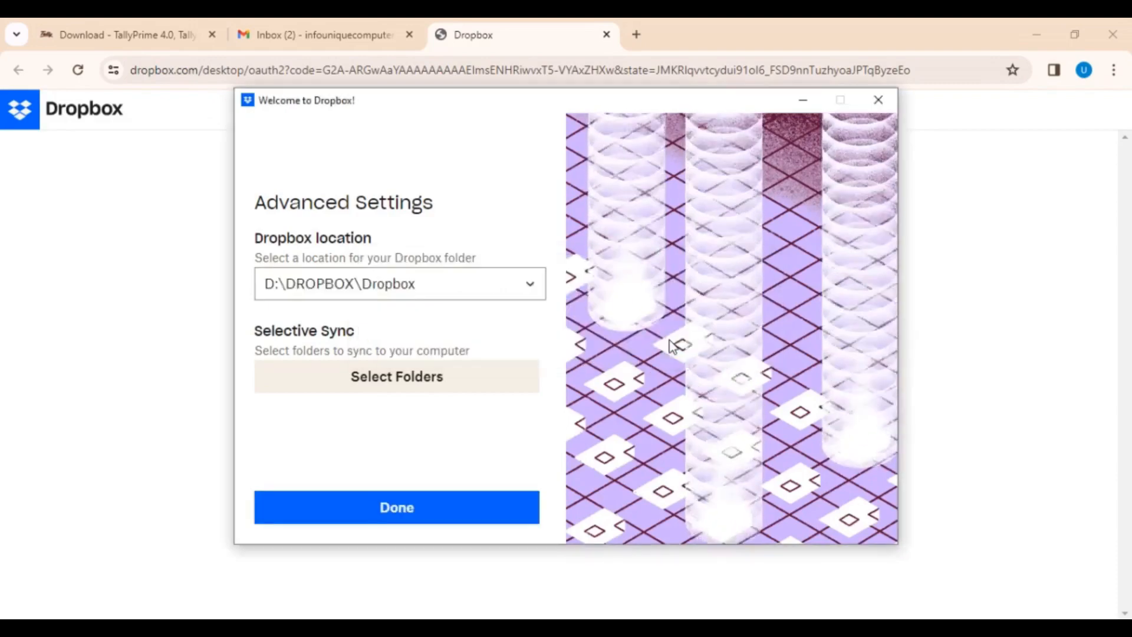
Close Advanced settings with Done and reopen the Dropbox desktop app from the browser
{"action": "left_click", "coordinate": [396, 506]}
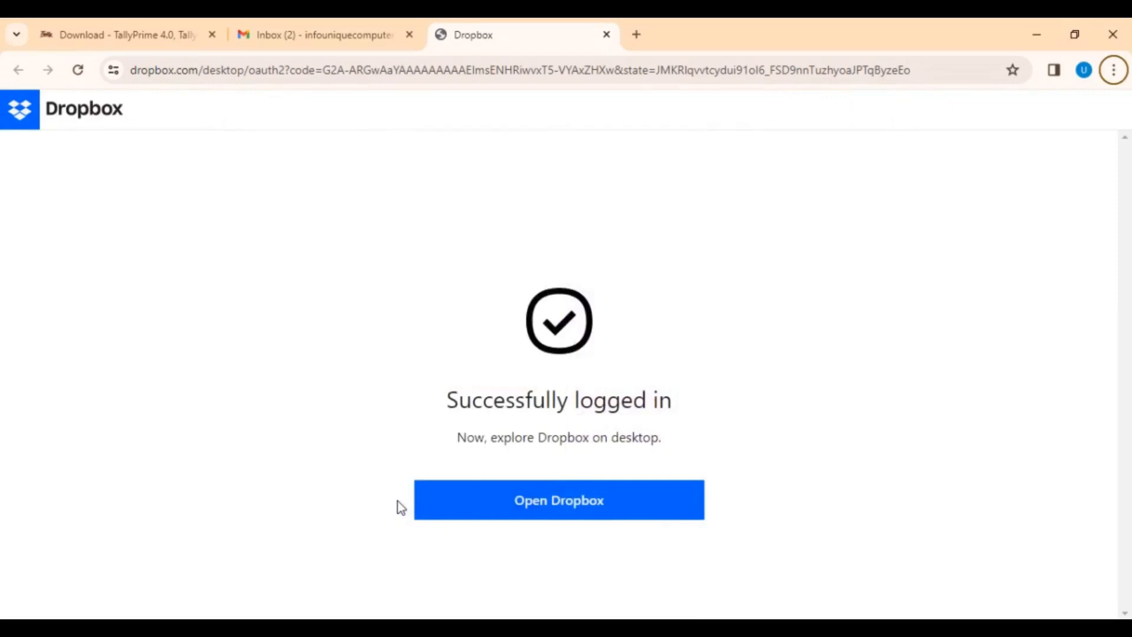
{"action": "left_click", "coordinate": [576, 510]}
{"action": "key", "text": "Return"}
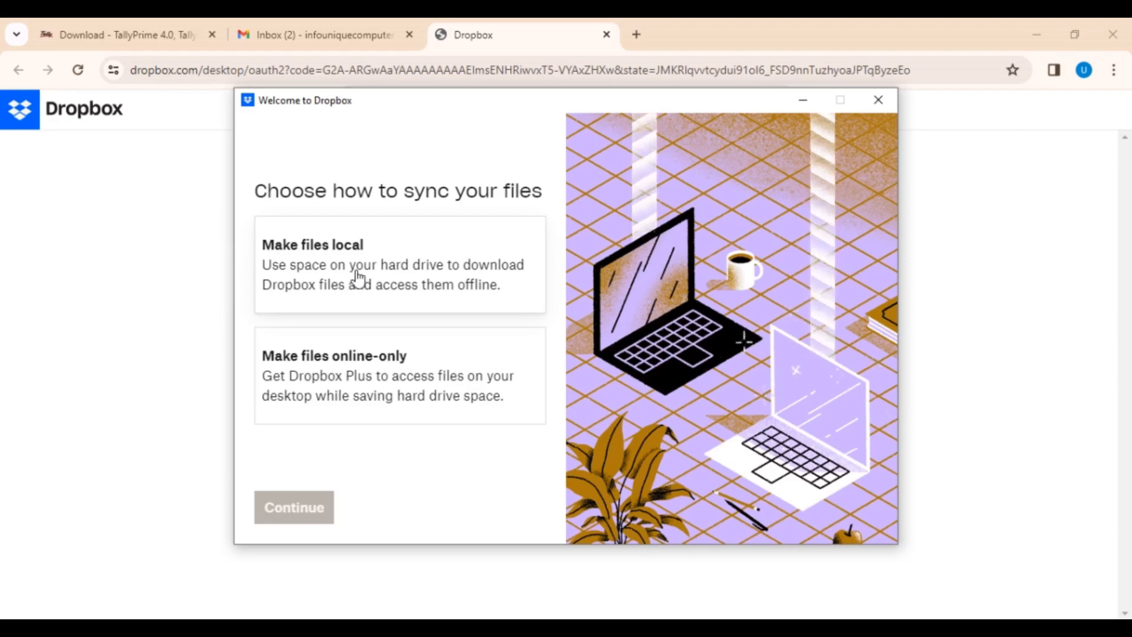
Choose Make files local, continue on the Basic plan, and open the new Dropbox folder
{"action": "left_click", "coordinate": [358, 277]}
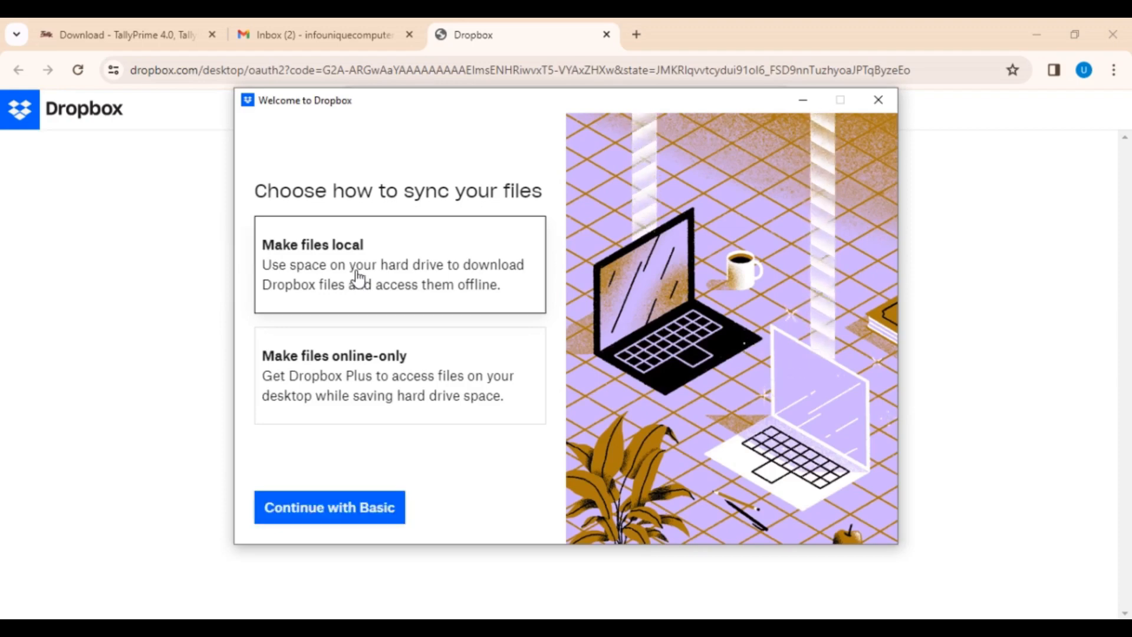
{"action": "left_click", "coordinate": [338, 518]}
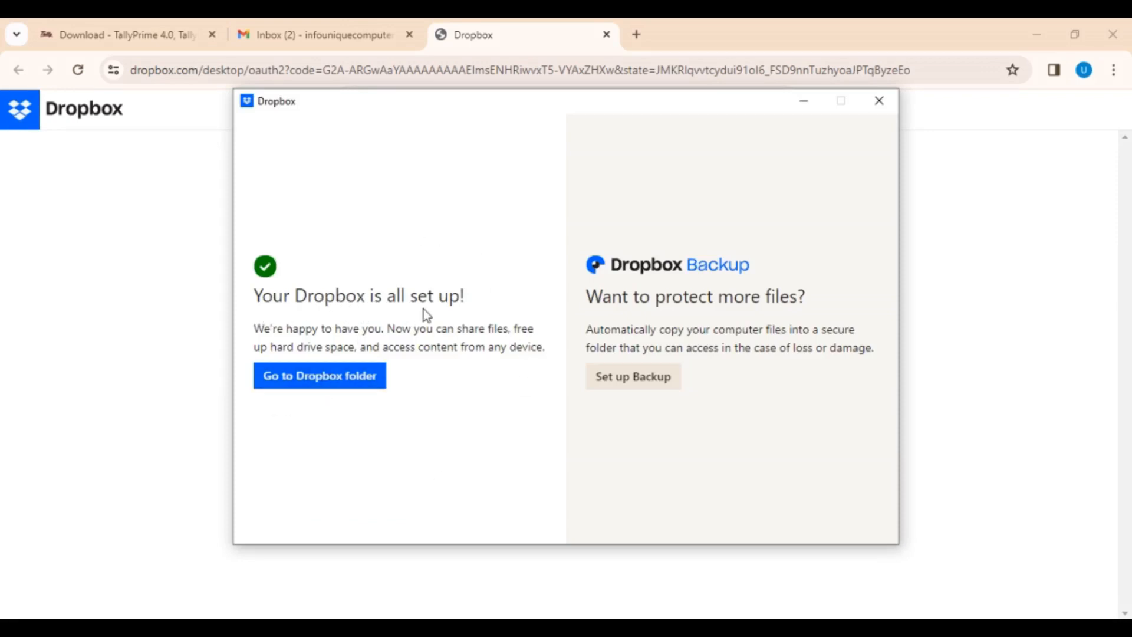
{"action": "left_click", "coordinate": [334, 383]}
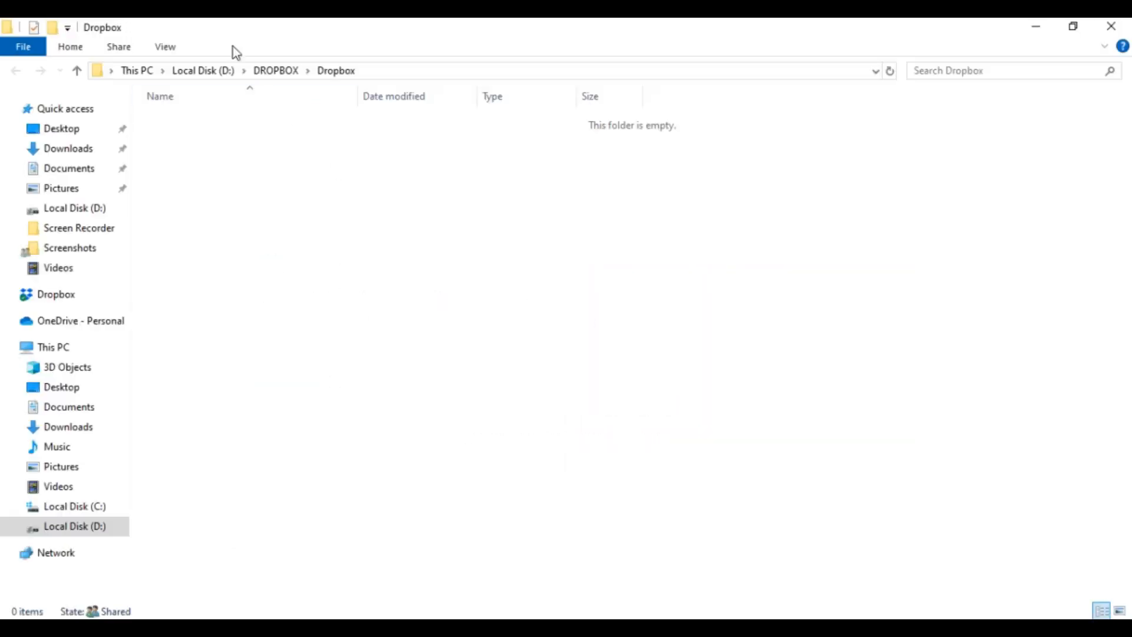
Minimize File Explorer, dismiss the Dropbox prompt, close its sign-in tab and minimize the browser
{"action": "left_click", "coordinate": [386, 68]}
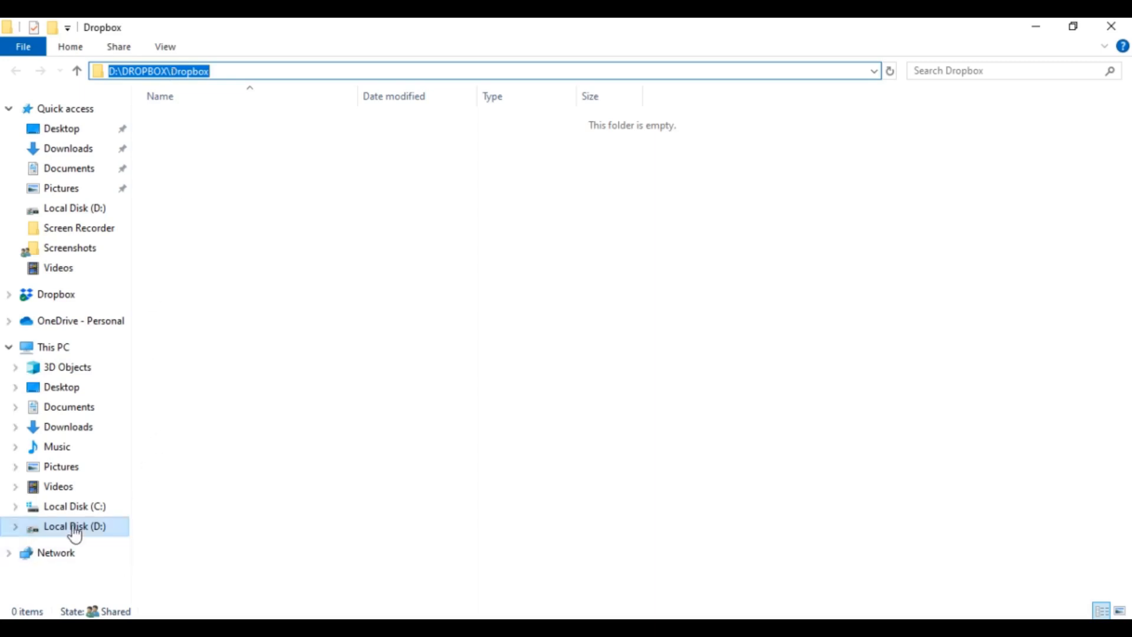
{"action": "left_click", "coordinate": [1037, 27]}
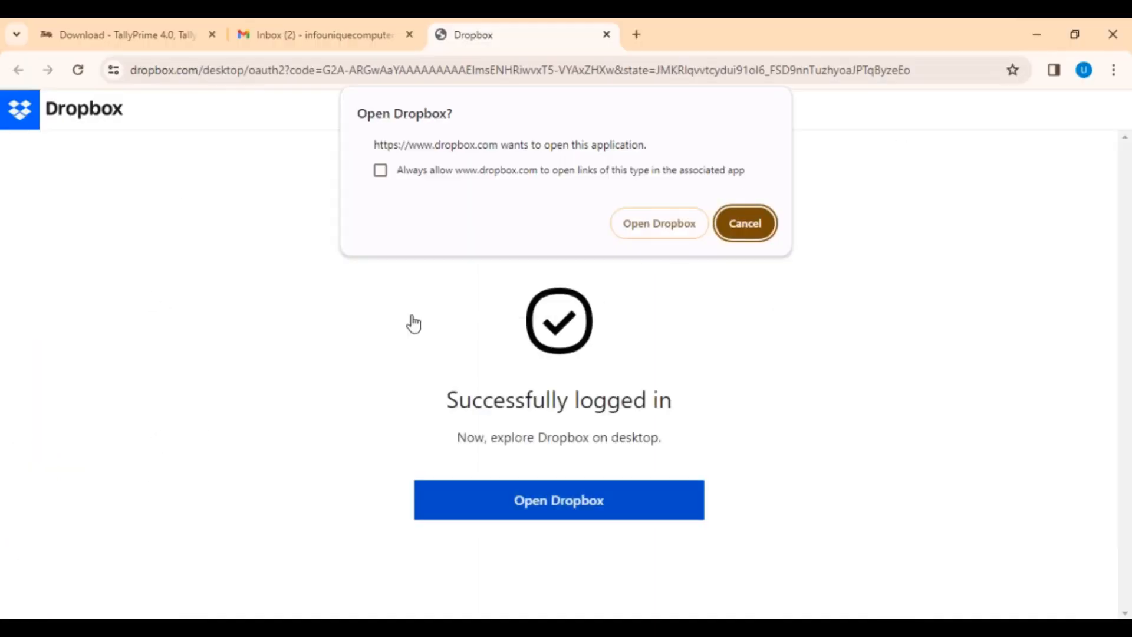
{"action": "left_click", "coordinate": [738, 224]}
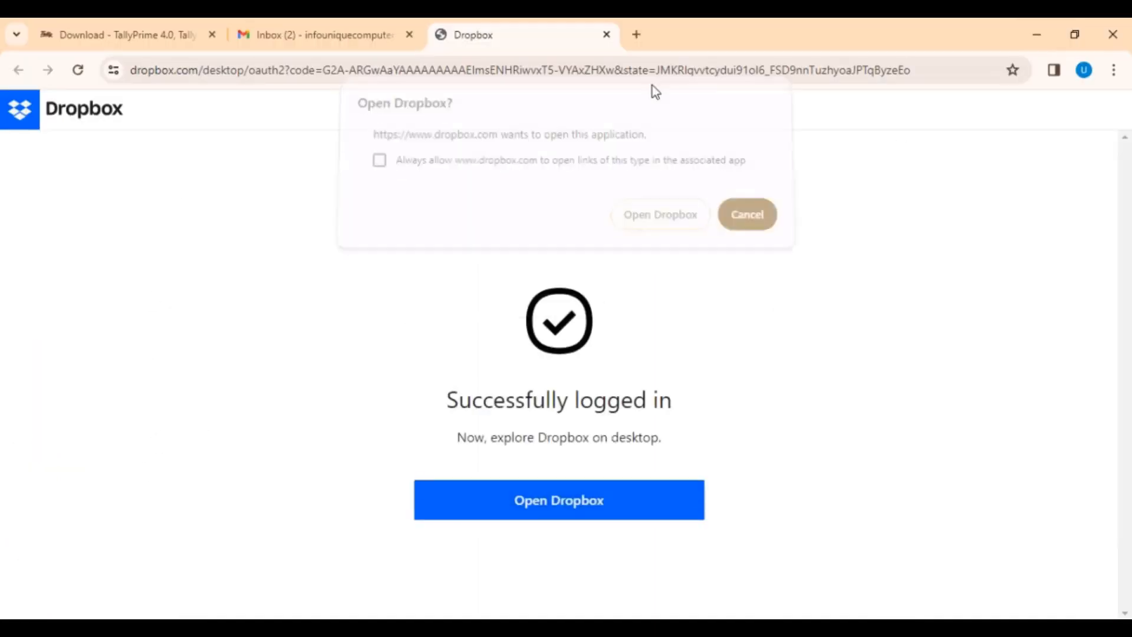
{"action": "left_click", "coordinate": [606, 34]}
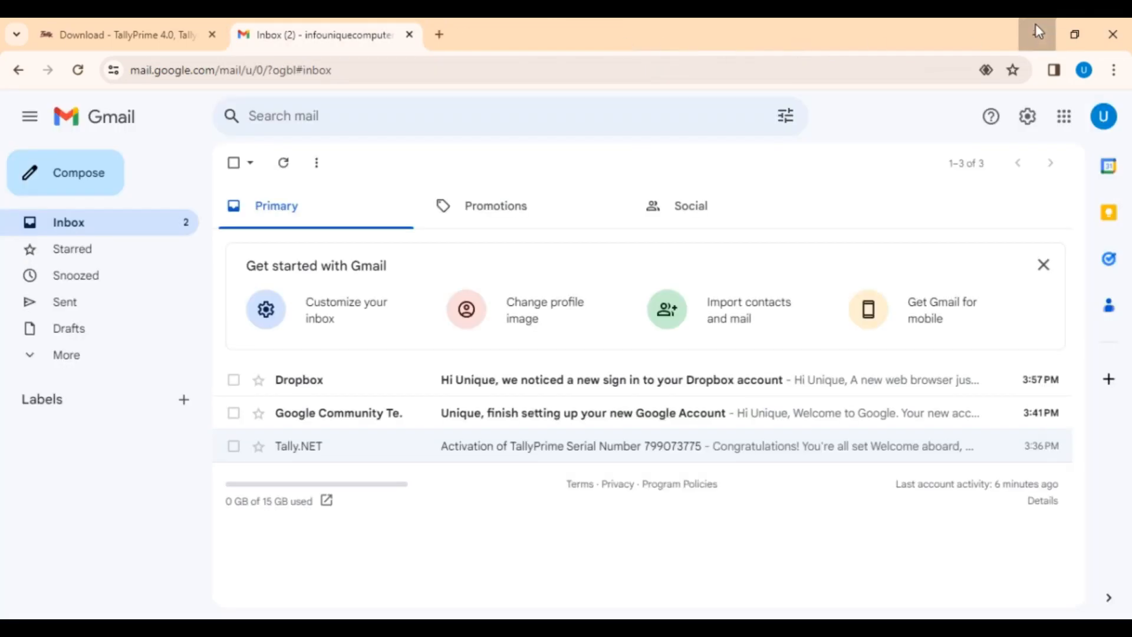
{"action": "left_click", "coordinate": [1037, 30]}
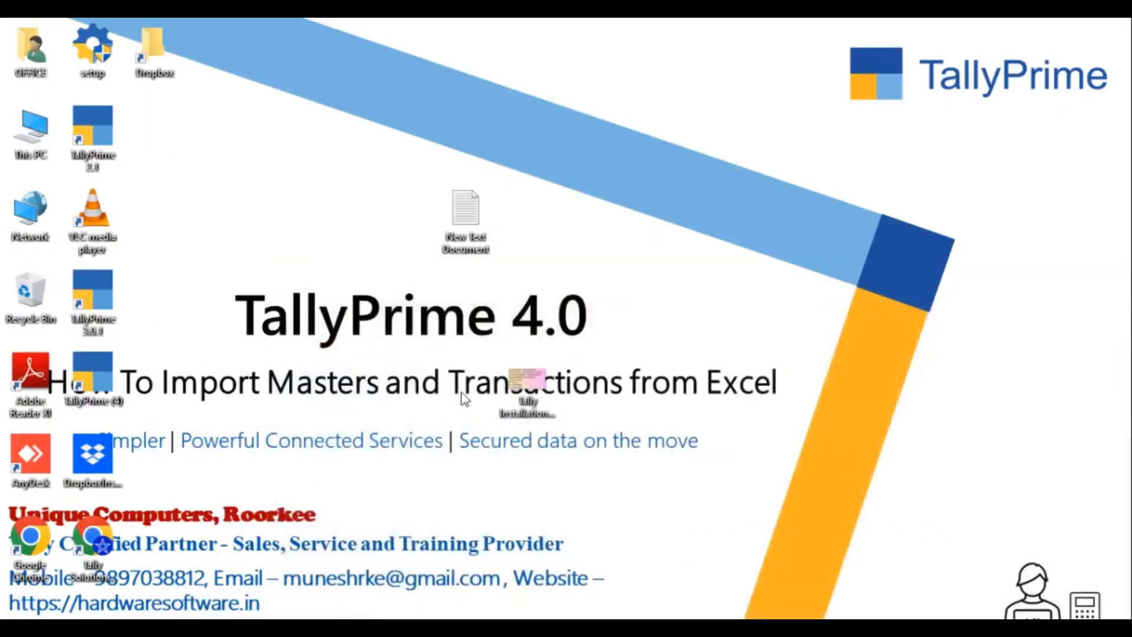
Browse This PC > Local Disk (D:) > DROPBOX > Dropbox in File Explorer
{"action": "double_click", "coordinate": [42, 147]}
{"action": "left_click", "coordinate": [420, 254]}
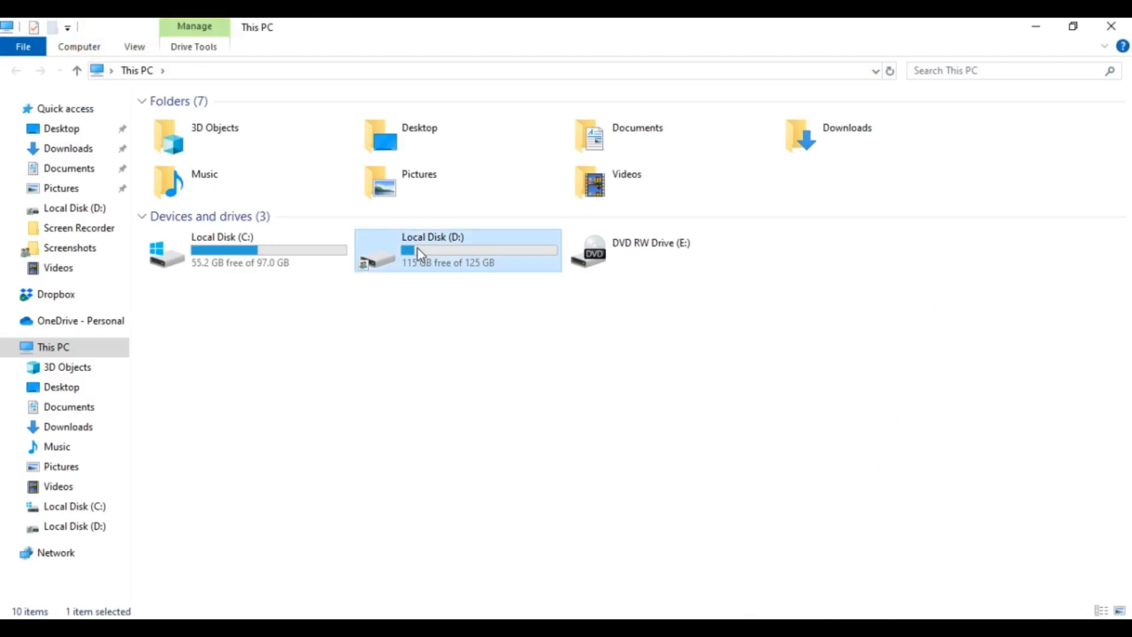
{"action": "double_click", "coordinate": [420, 254]}
{"action": "left_click", "coordinate": [185, 124]}
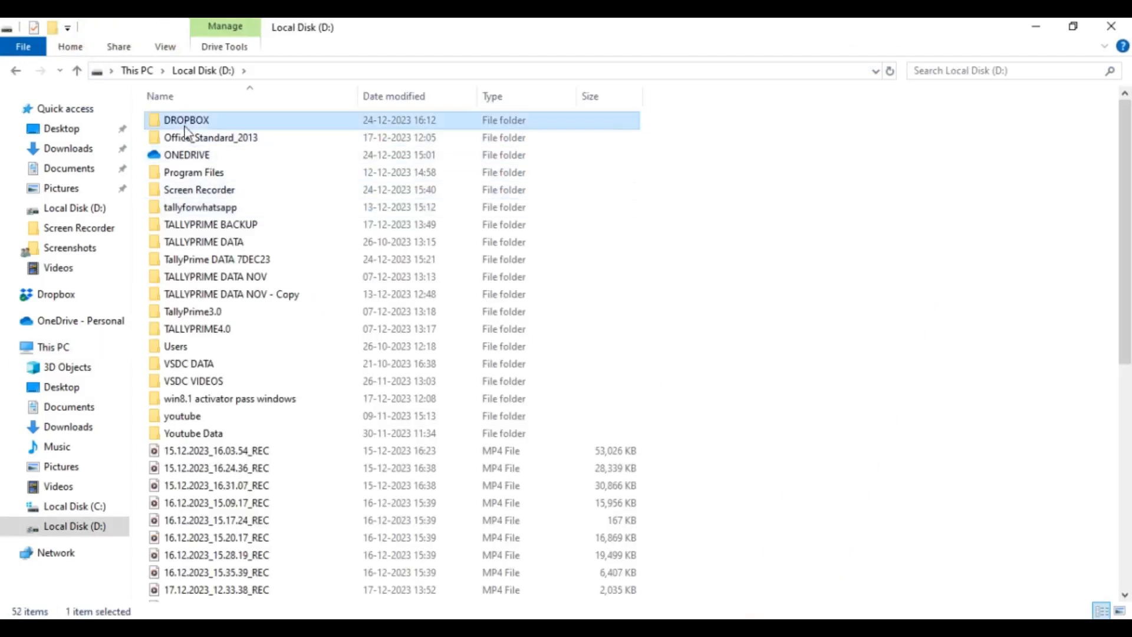
{"action": "double_click", "coordinate": [185, 124]}
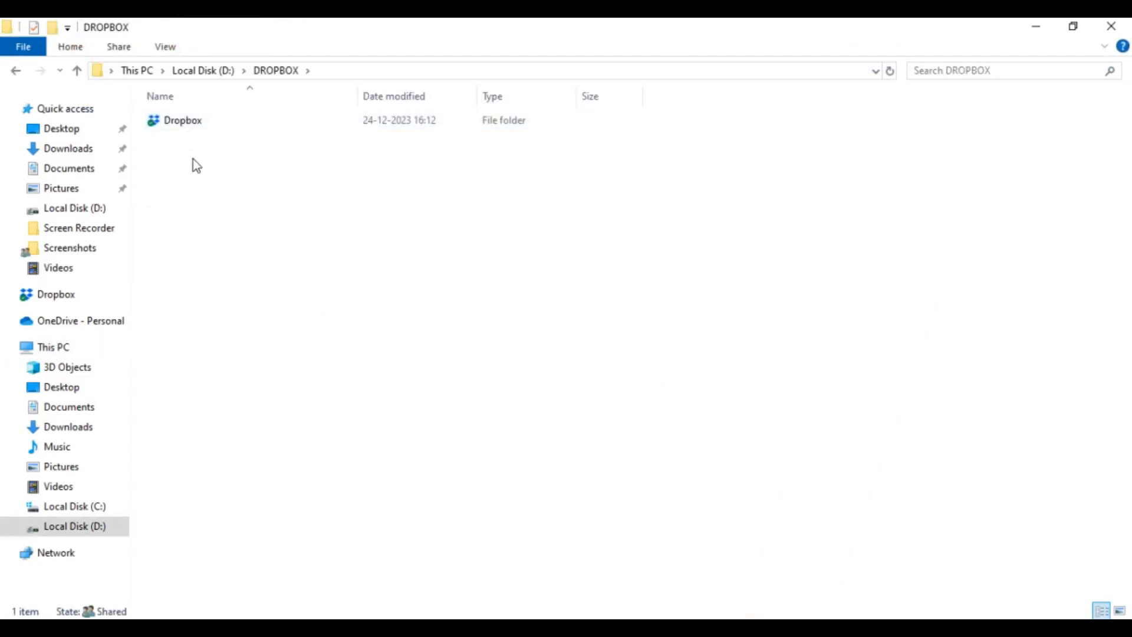
{"action": "left_click", "coordinate": [194, 128]}
{"action": "double_click", "coordinate": [194, 127]}
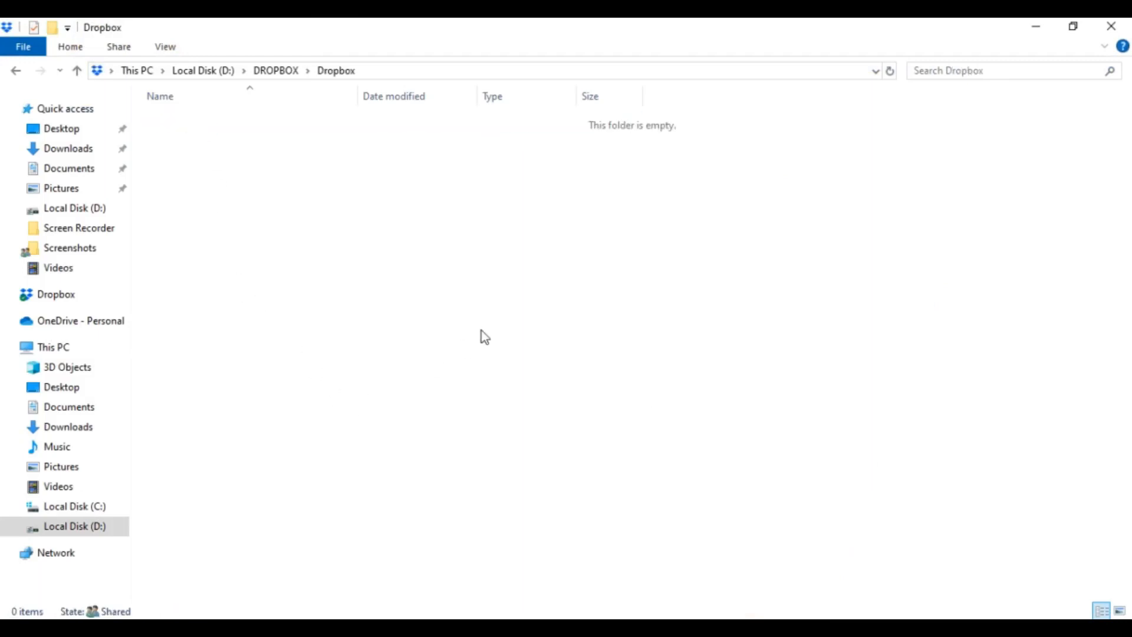
Copy the D:\DROPBOX\Dropbox path from the address bar and minimize File Explorer
{"action": "left_click", "coordinate": [413, 73]}
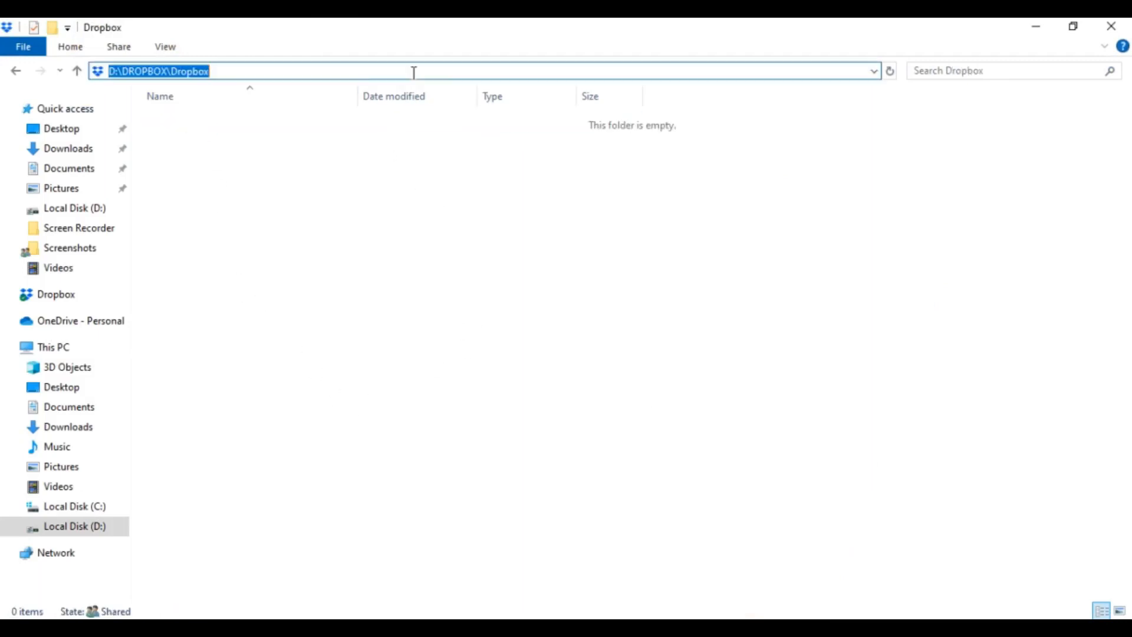
{"action": "right_click", "coordinate": [174, 74]}
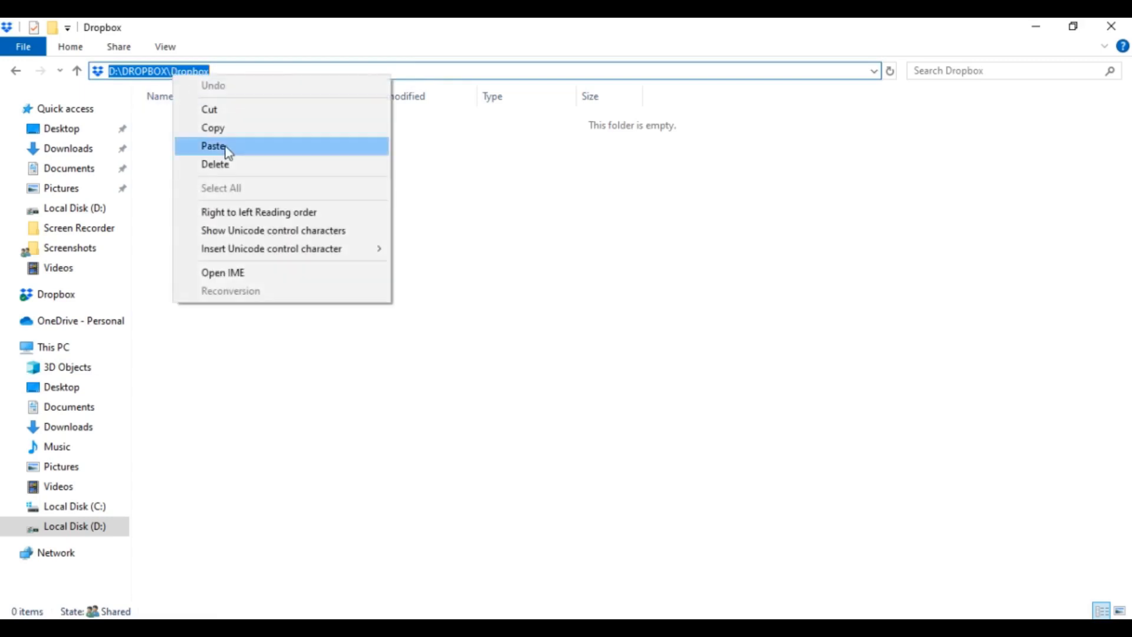
{"action": "left_click", "coordinate": [229, 128]}
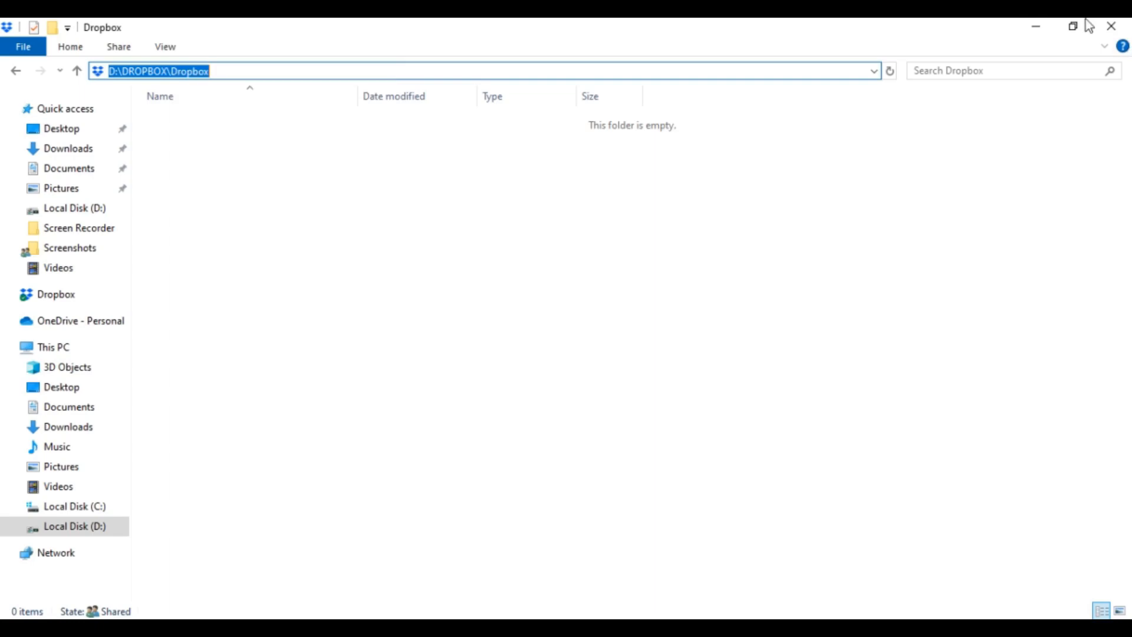
{"action": "left_click", "coordinate": [1035, 26]}
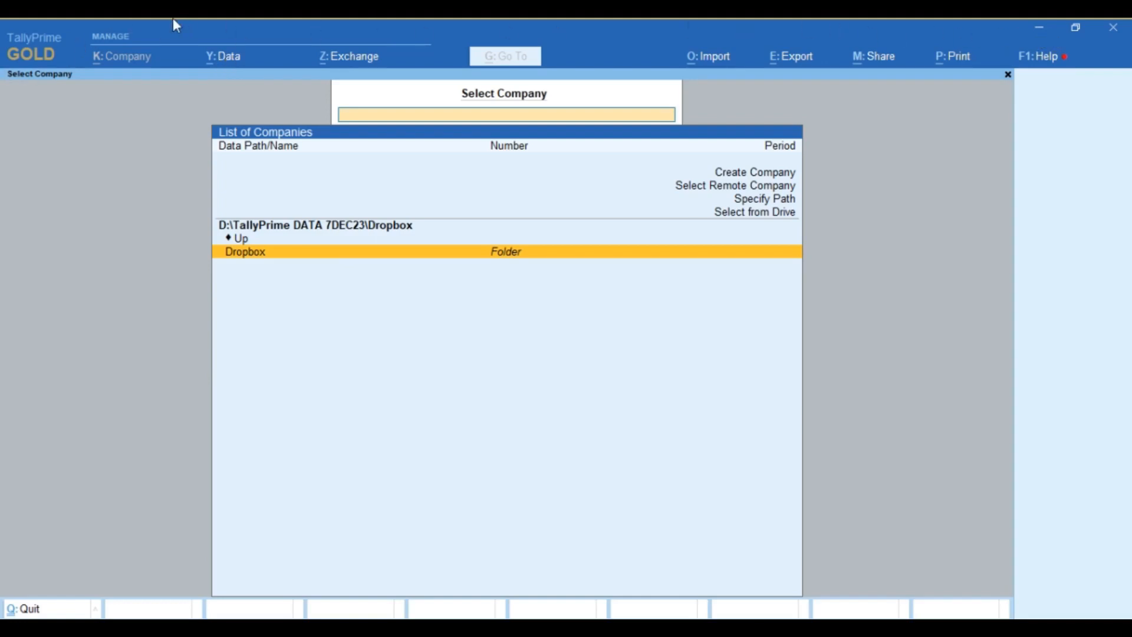
Open Data > Data Path and paste the copied Dropbox path into Company Data Path
{"action": "left_click", "coordinate": [227, 59]}
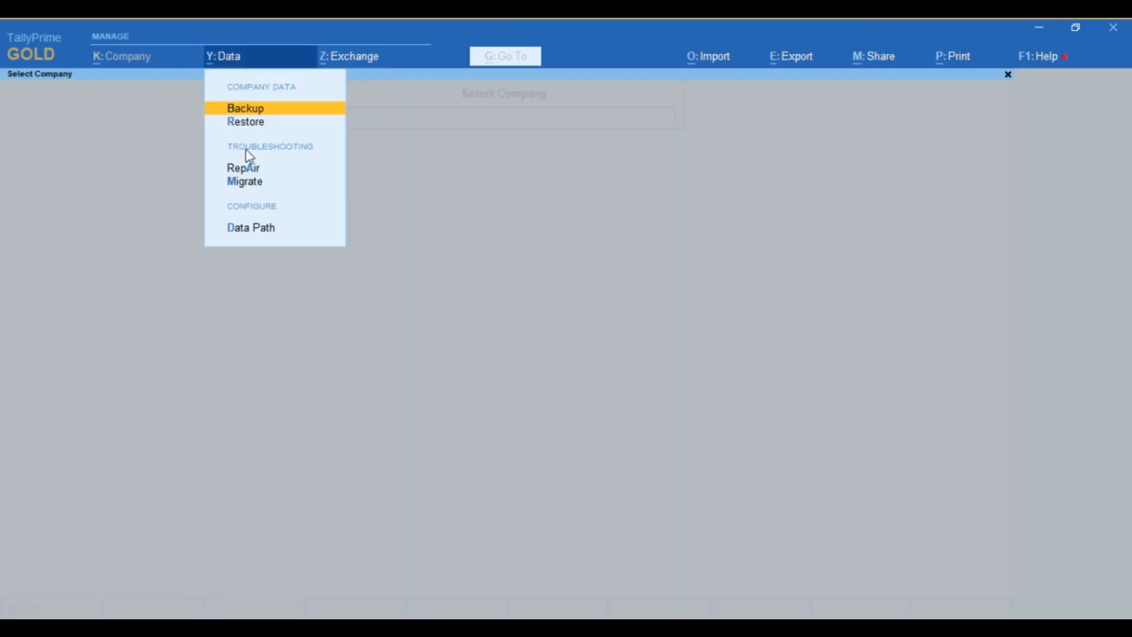
{"action": "left_click", "coordinate": [254, 230]}
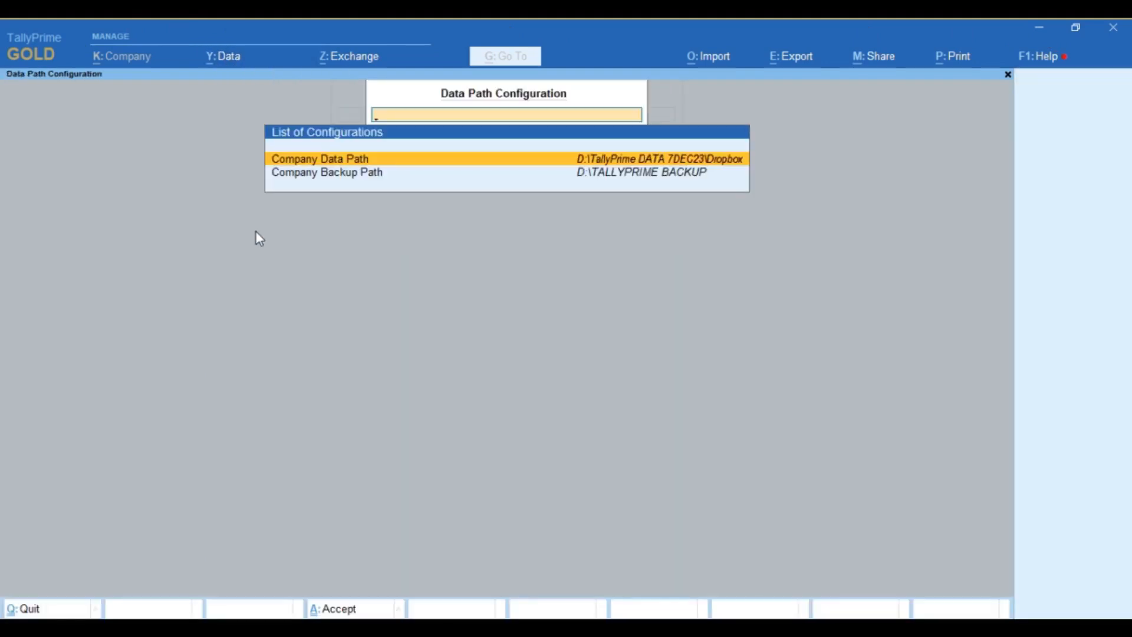
{"action": "key", "text": "Return"}
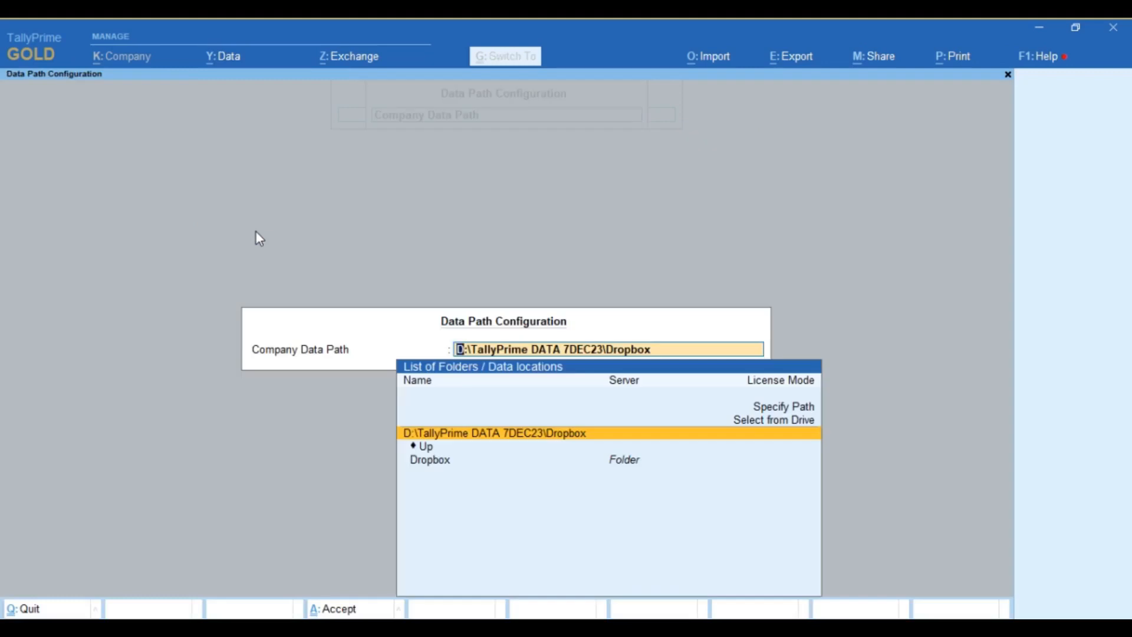
{"action": "key", "text": "Up"}
{"action": "key", "text": "Up"}
{"action": "key", "text": "Return"}
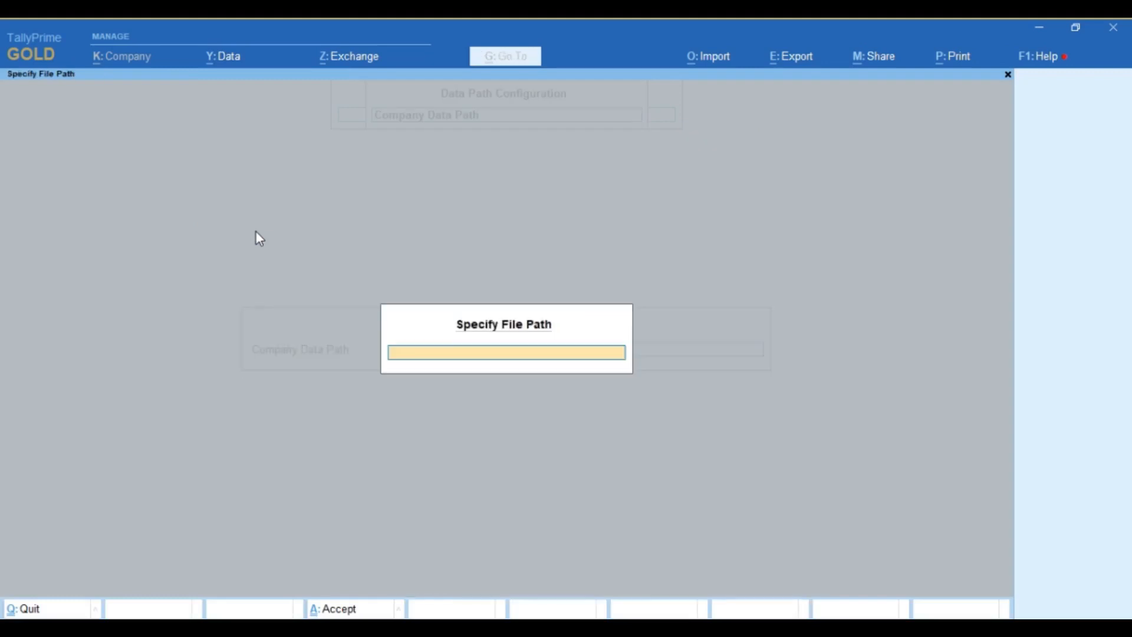
{"action": "key", "text": "ctrl+v"}
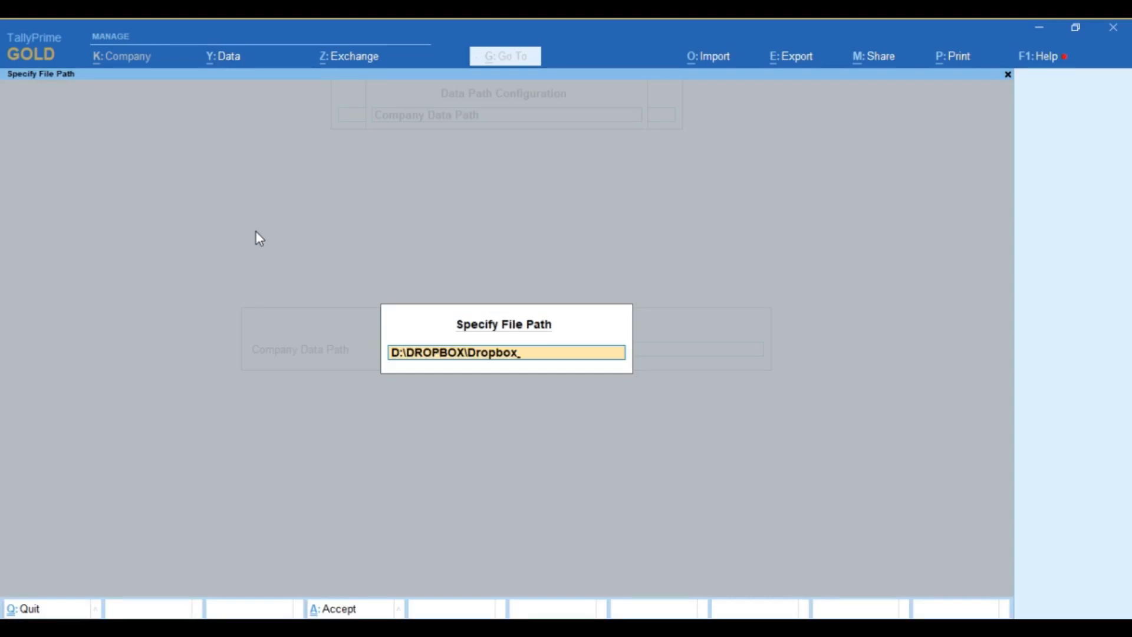
{"action": "key", "text": "Return"}
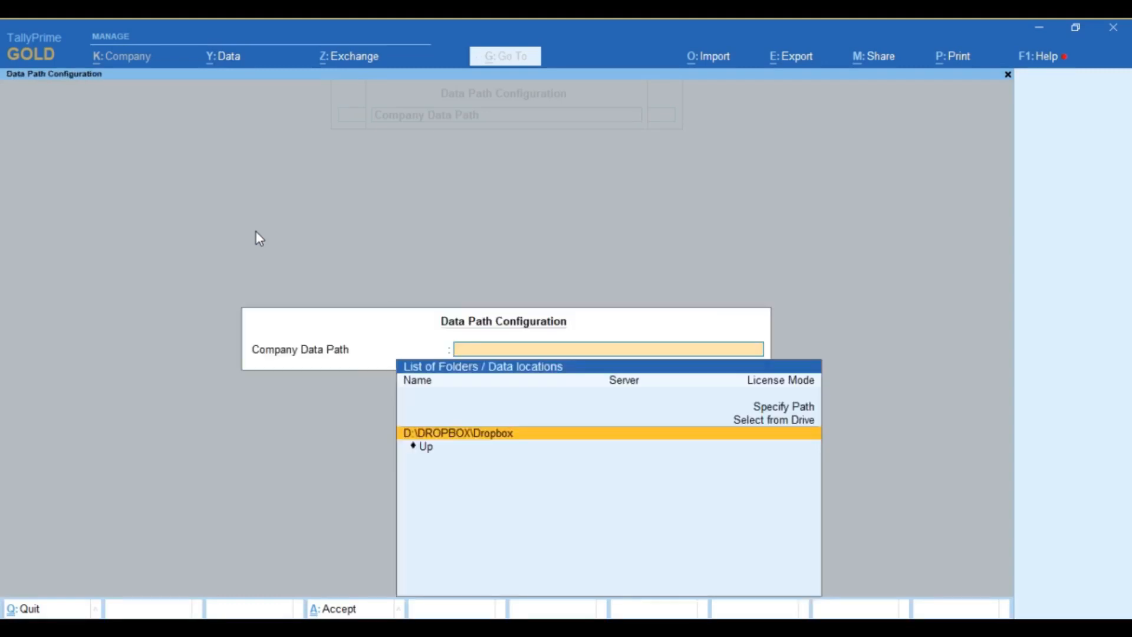
Select D:\DROPBOX\Dropbox via Select from Drive and accept the data path with Ctrl+A
{"action": "key", "text": "Up"}
{"action": "key", "text": "Return"}
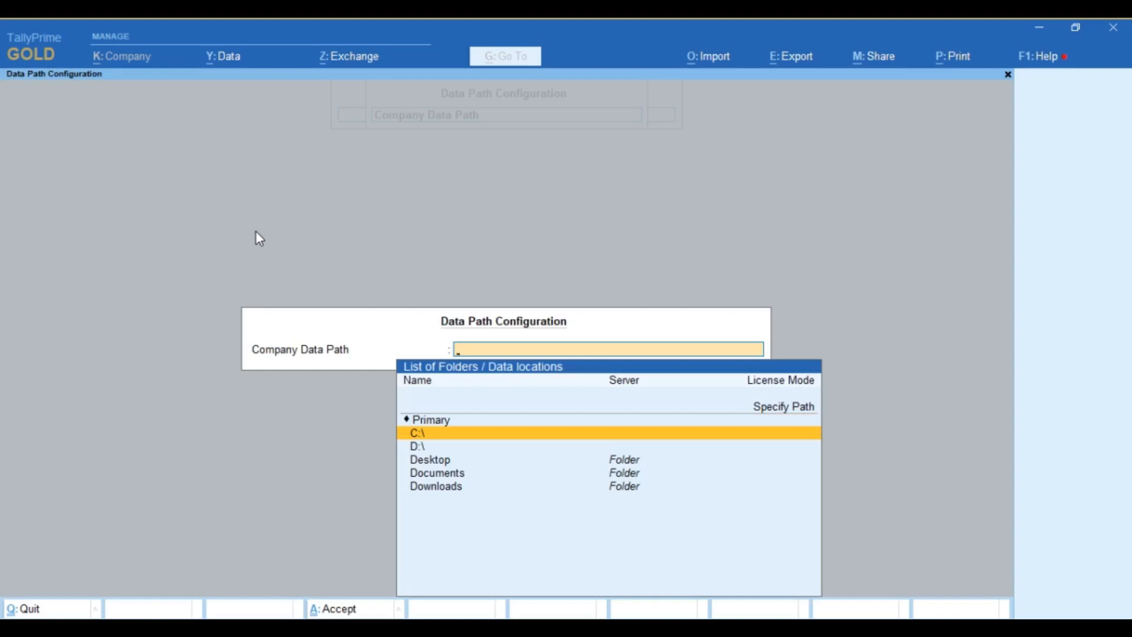
{"action": "key", "text": "Down"}
{"action": "key", "text": "Return"}
{"action": "key", "text": "Down"}
{"action": "key", "text": "Down"}
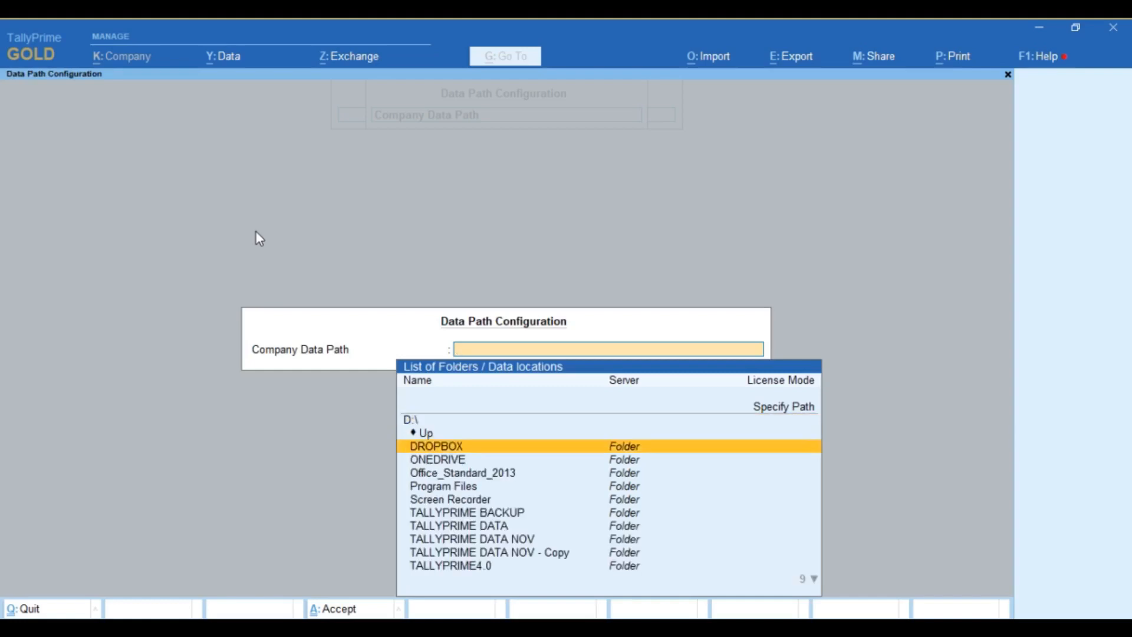
{"action": "key", "text": "Return"}
{"action": "key", "text": "Down"}
{"action": "key", "text": "Down"}
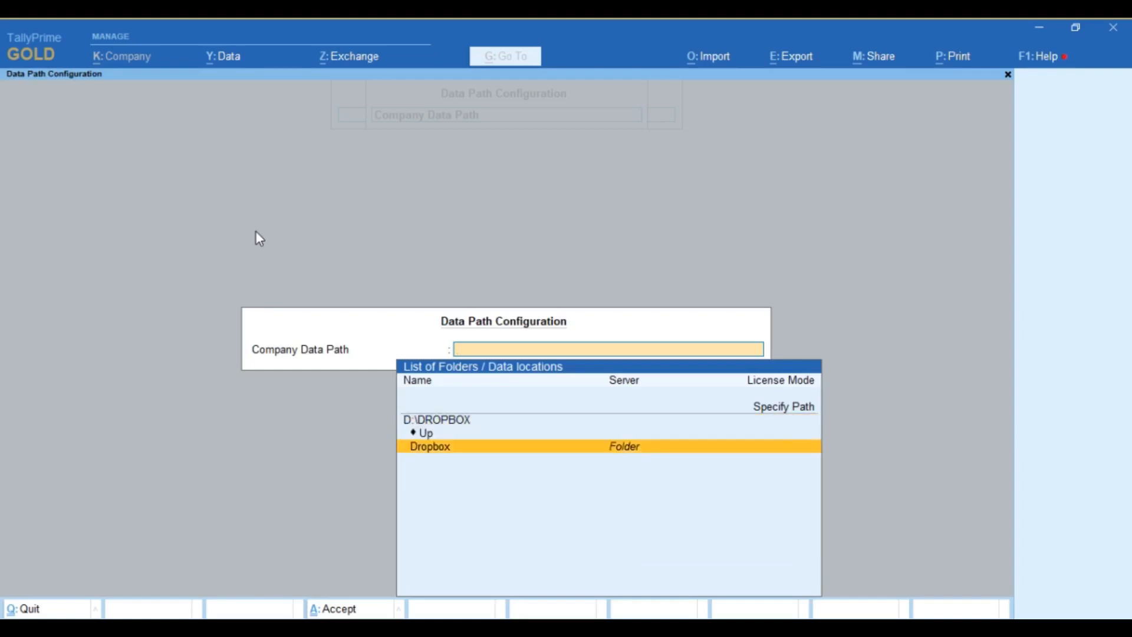
{"action": "key", "text": "Return"}
{"action": "key", "text": "Return"}
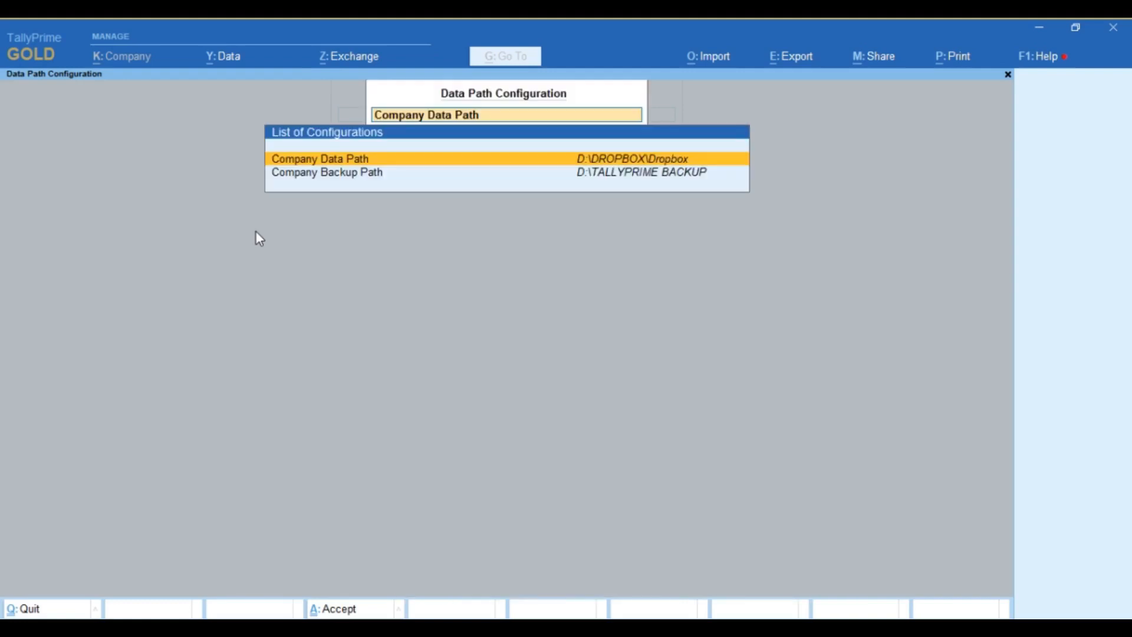
{"action": "key", "text": "Down"}
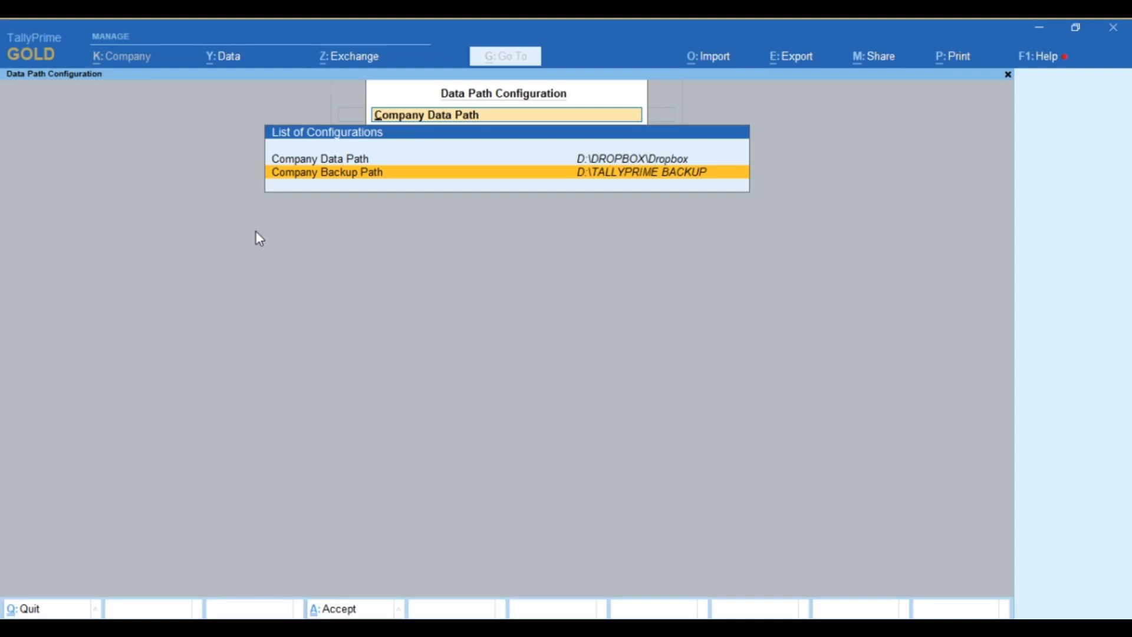
{"action": "key", "text": "ctrl"}
{"action": "key", "text": "ctrl+a"}
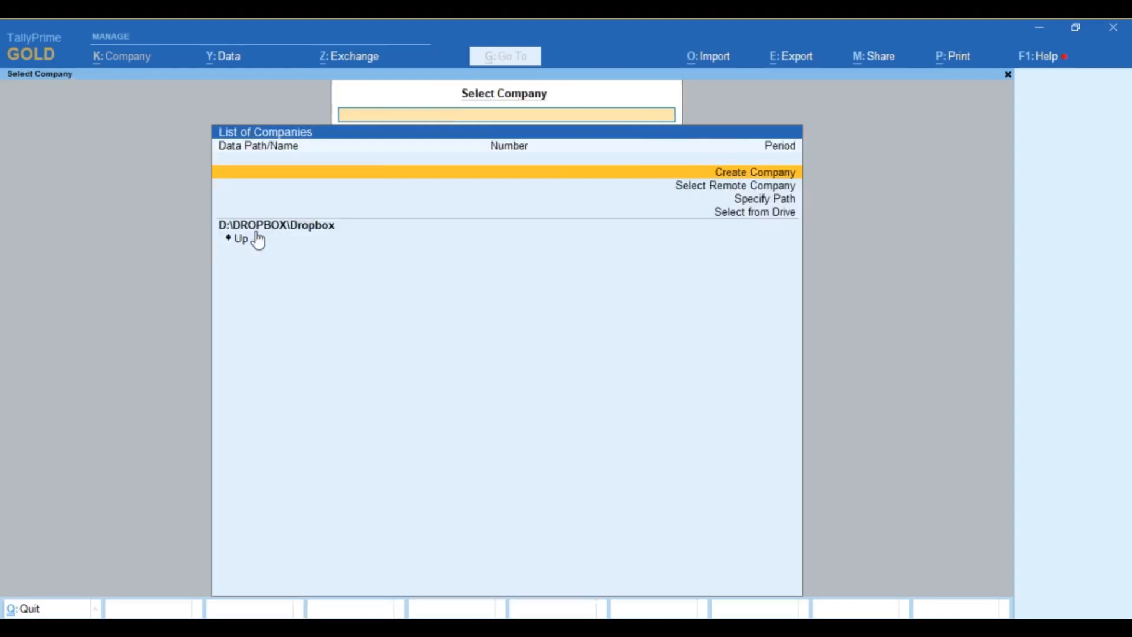
Start Create Company on the Dropbox path and name it 'Unique Computer Youtubetube'
{"action": "key", "text": "Down"}
{"action": "key", "text": "Down"}
{"action": "key", "text": "Down"}
{"action": "key", "text": "Down"}
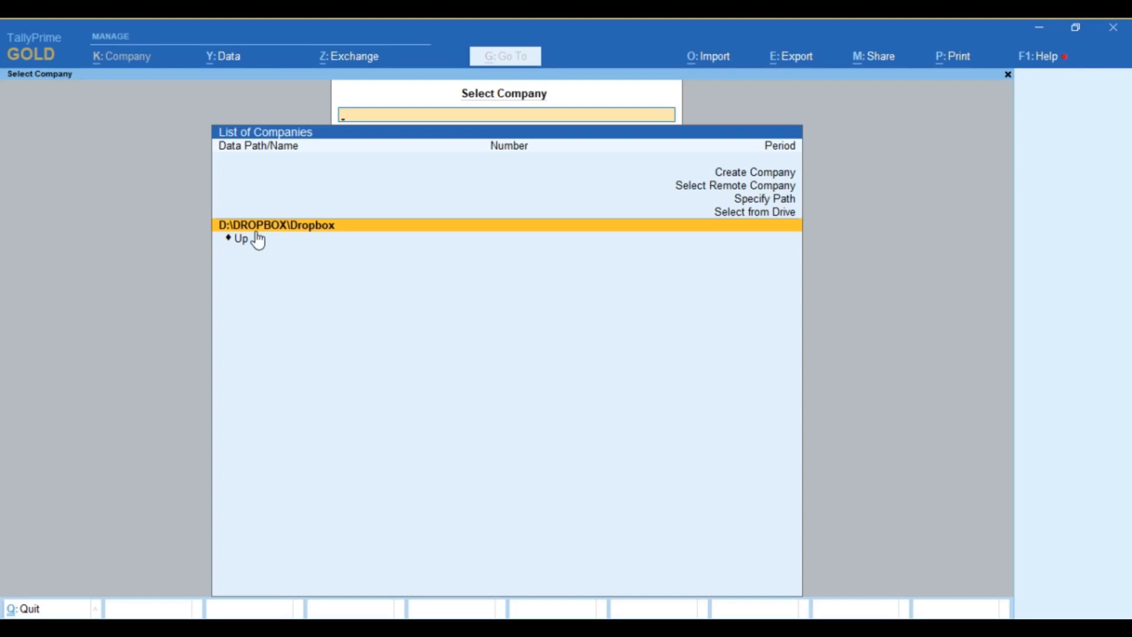
{"action": "key", "text": "Up"}
{"action": "key", "text": "Up"}
{"action": "key", "text": "Up"}
{"action": "key", "text": "Up"}
{"action": "key", "text": "Return"}
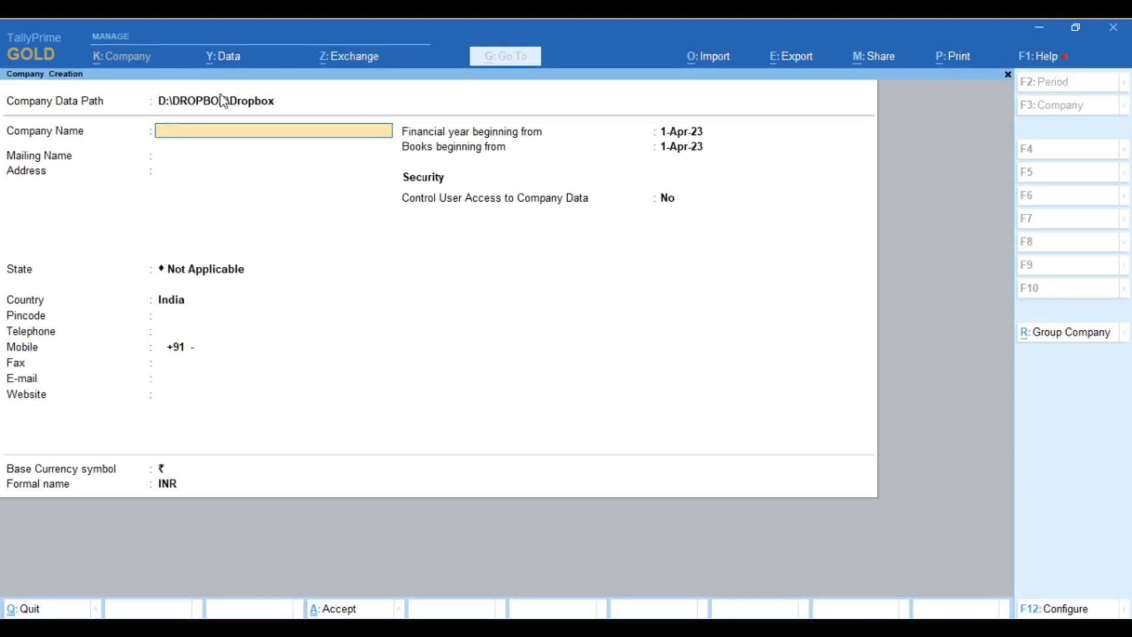
{"action": "left_click", "coordinate": [156, 104]}
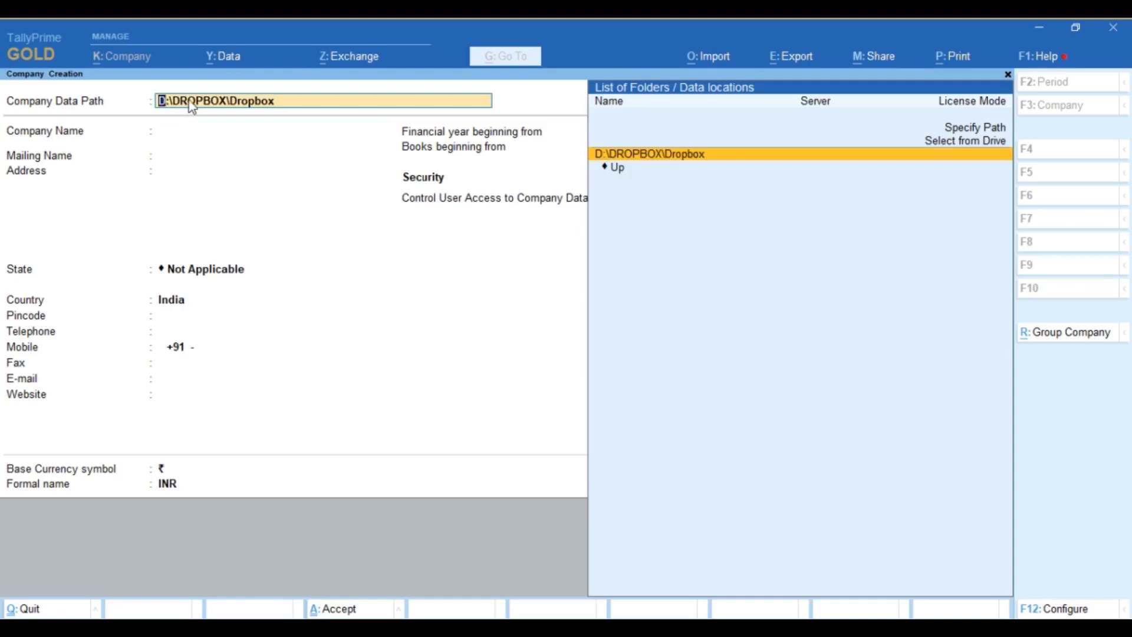
{"action": "left_click", "coordinate": [177, 140]}
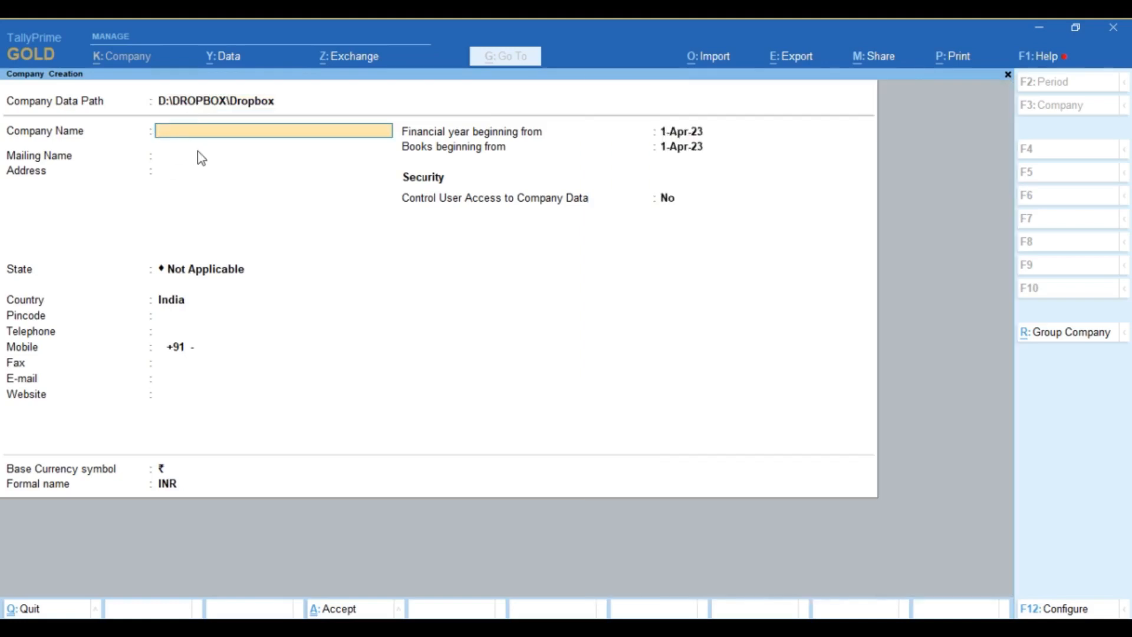
{"action": "type", "text": "Unique Computer Y"}
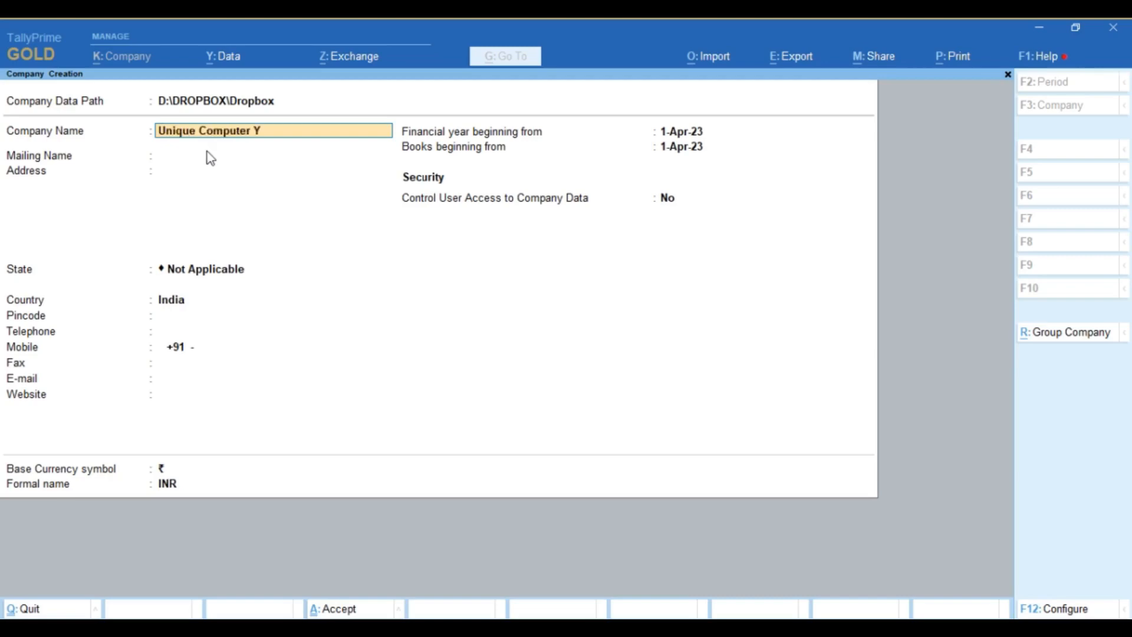
{"action": "type", "text": "outubetube"}
{"action": "key", "text": "Return"}
{"action": "key", "text": "Return"}
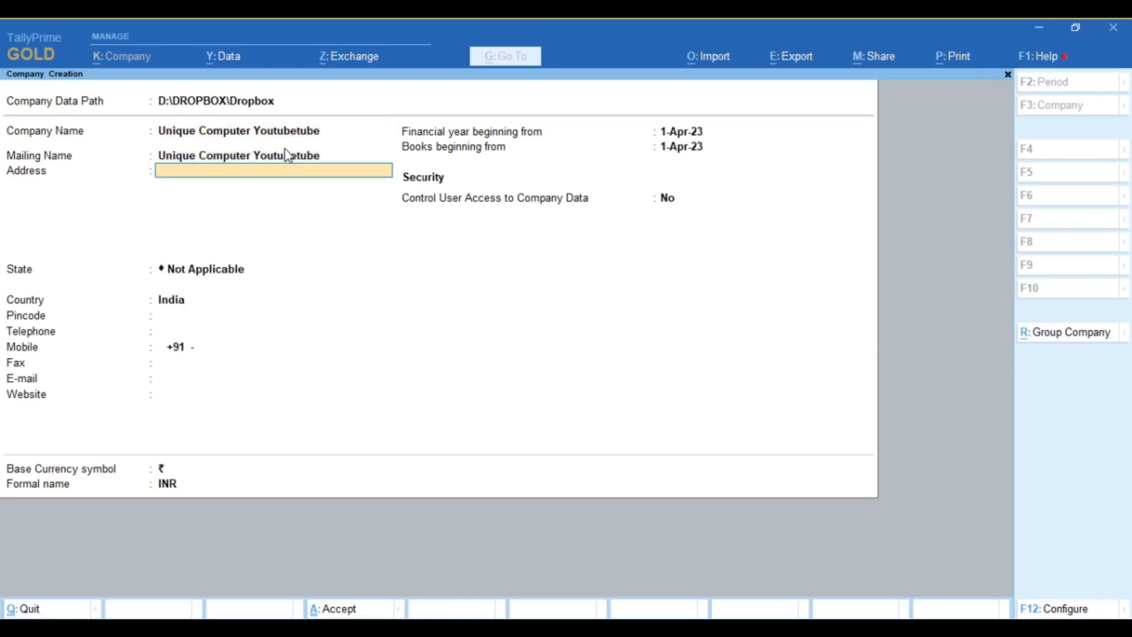
Fill in the company's address, Uttarakhand as state, pincode, mobile number and e-mail address
{"action": "type", "text": "Roorkee"}
{"action": "key", "text": "Return"}
{"action": "key", "text": "Return"}
{"action": "type", "text": "Utt"}
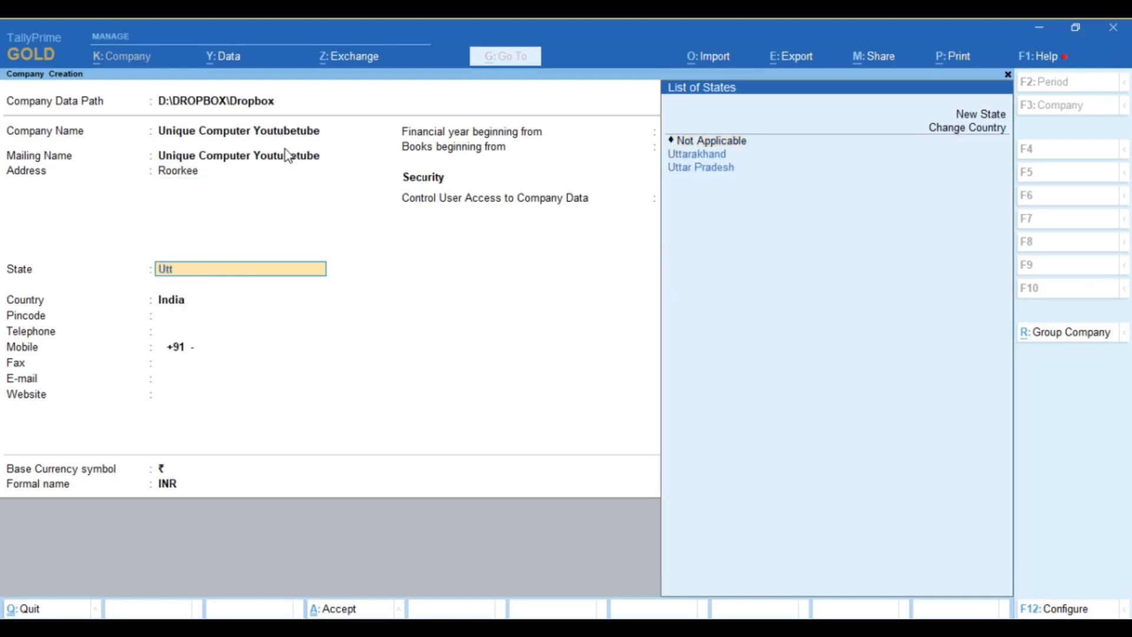
{"action": "key", "text": "Return"}
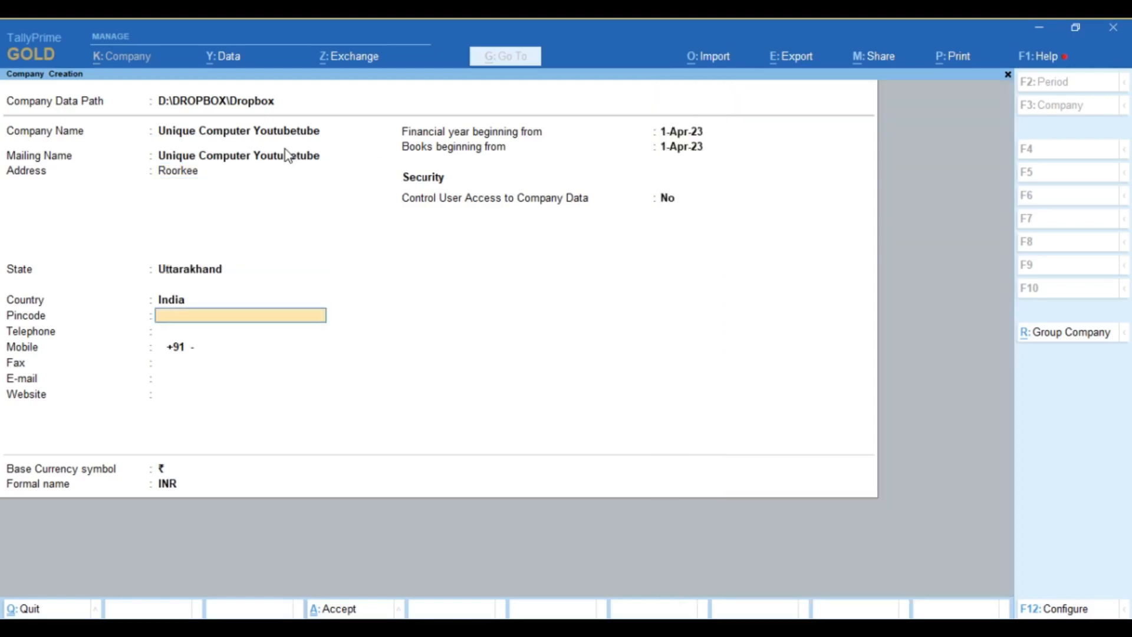
{"action": "type", "text": "247667"}
{"action": "key", "text": "Return"}
{"action": "key", "text": "Return"}
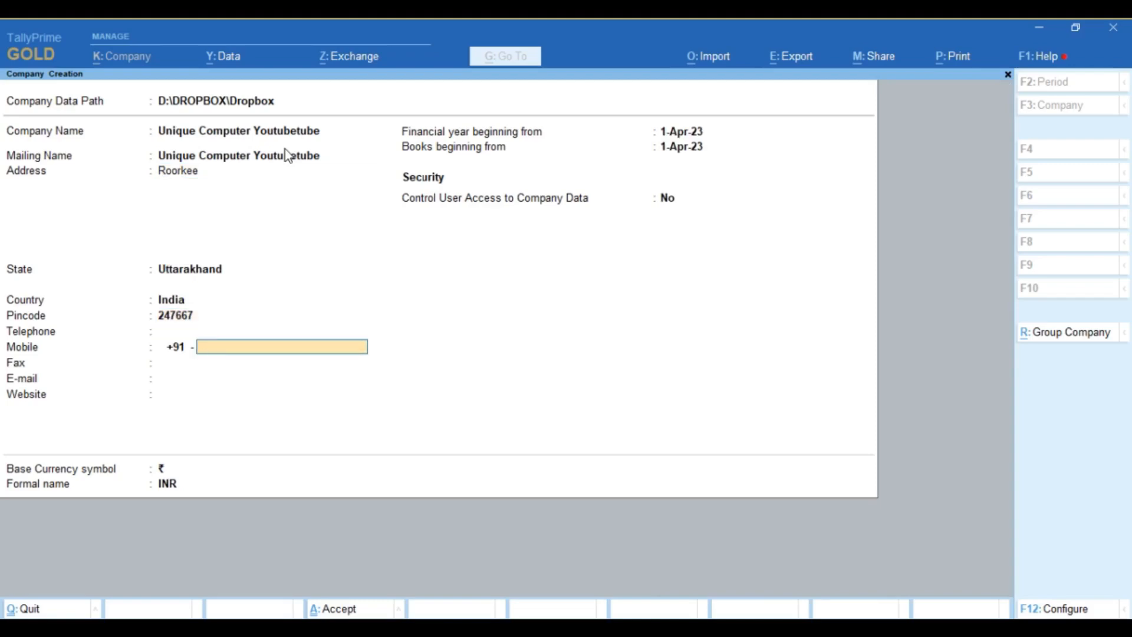
{"action": "key", "text": "Return"}
{"action": "key", "text": "Return"}
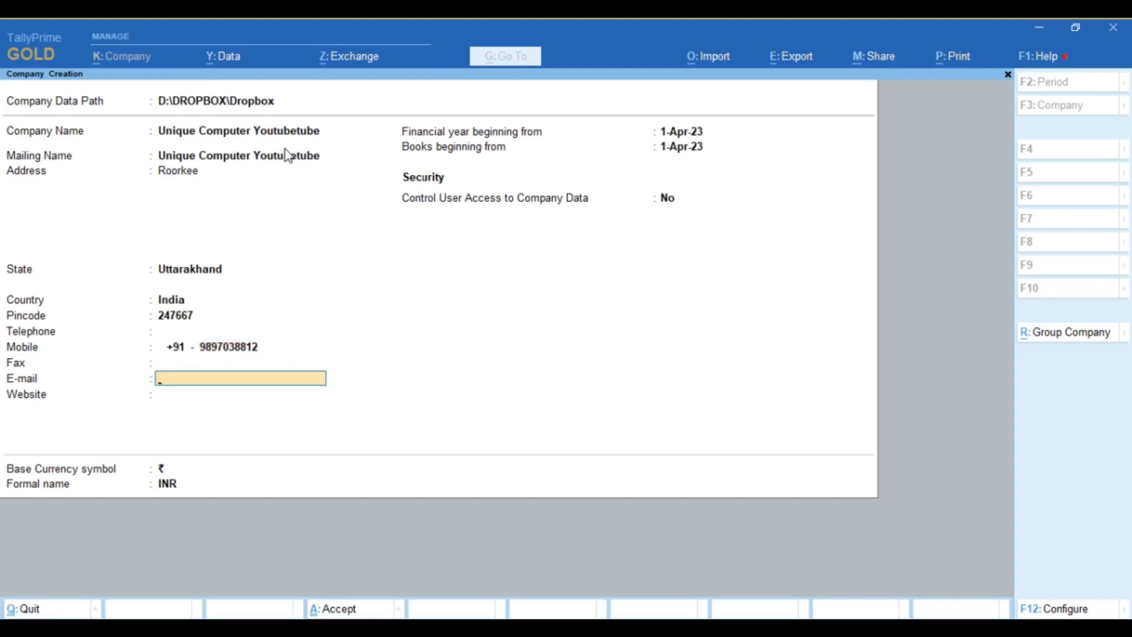
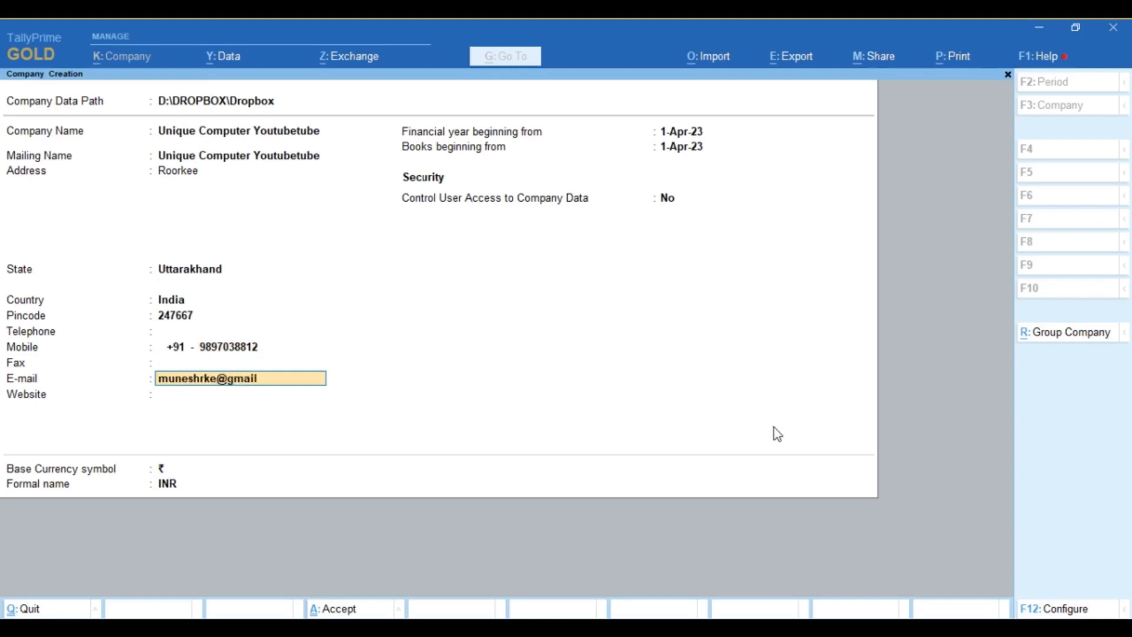
Turn on Control User Access with an administrator username and password, reaching the Accept prompt
{"action": "key", "text": "Return"}
{"action": "key", "text": "Return"}
{"action": "key", "text": "Return"}
{"action": "key", "text": "Return"}
{"action": "key", "text": "Return"}
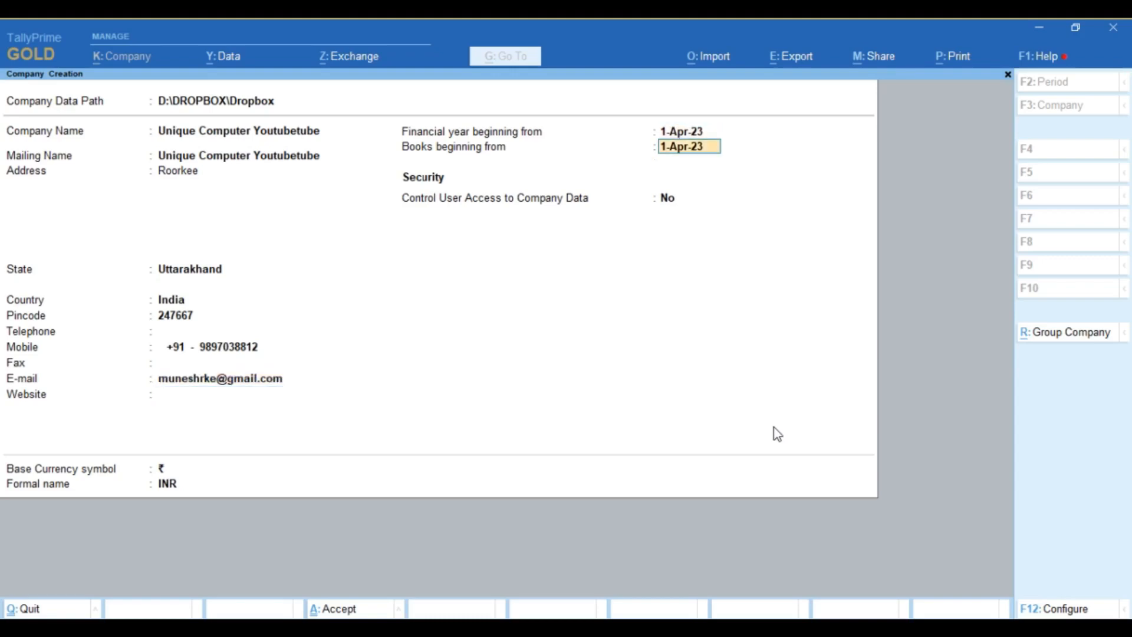
{"action": "key", "text": "BackSpace"}
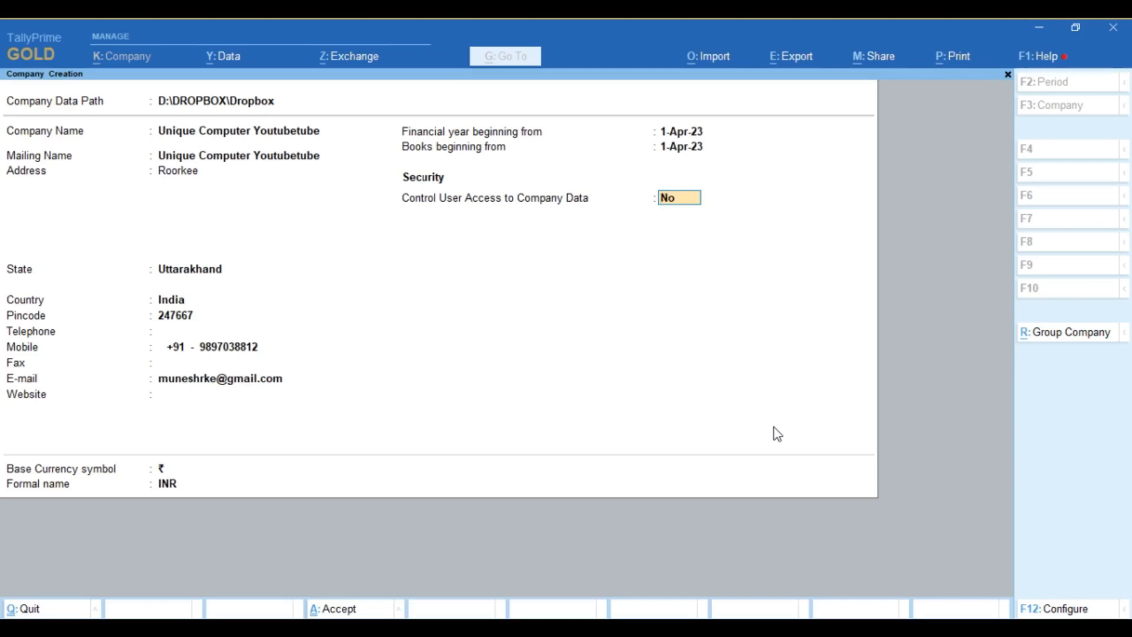
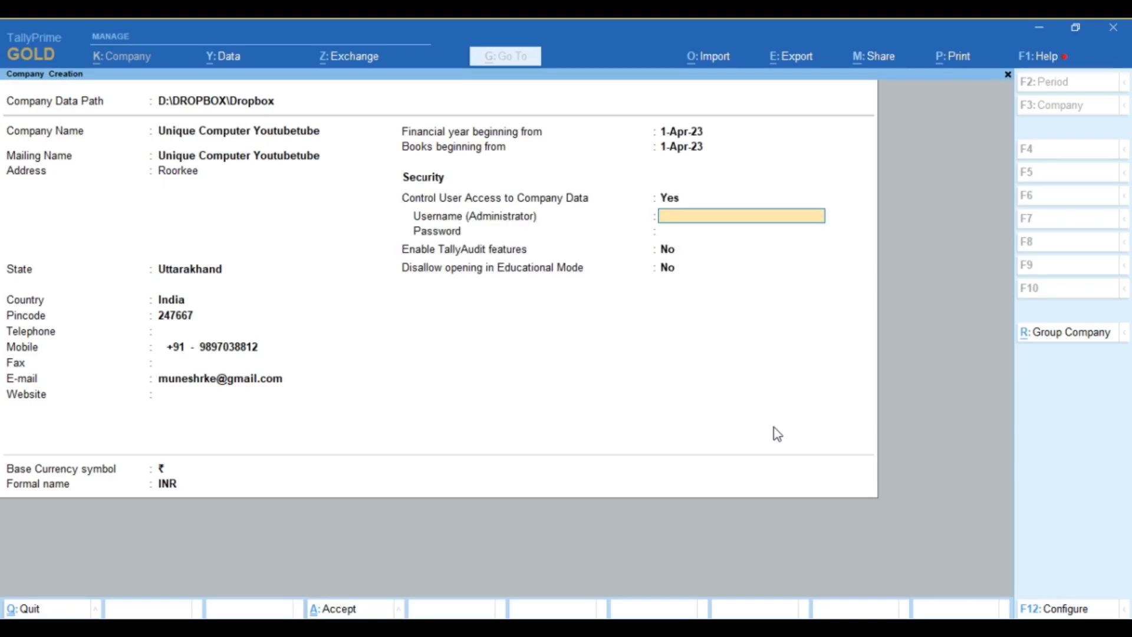
{"action": "key", "text": "Return"}
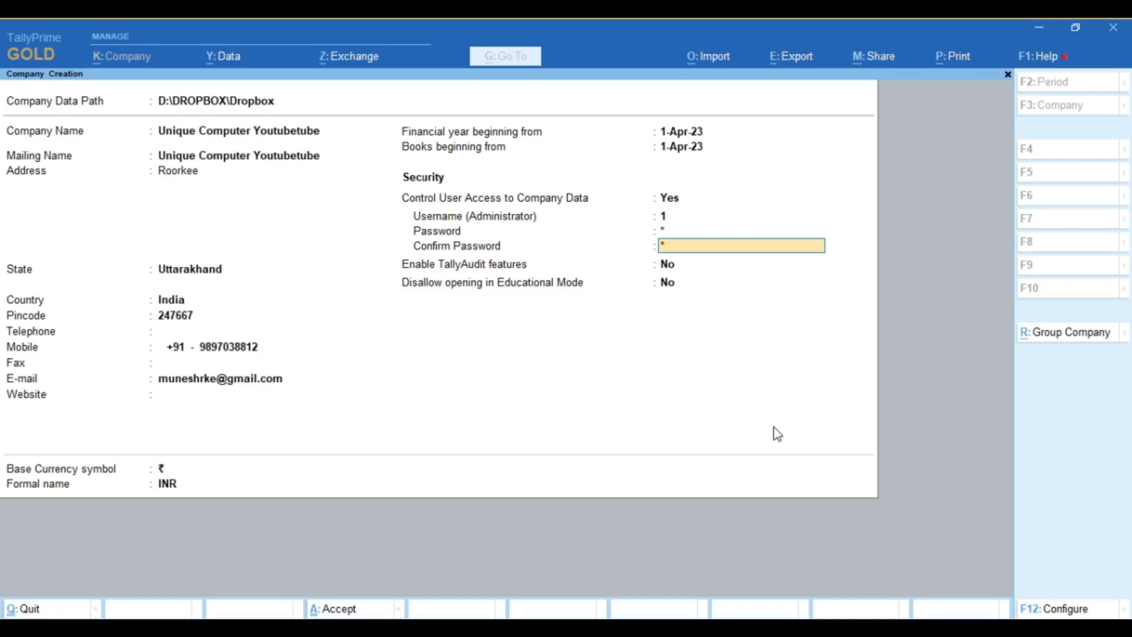
{"action": "key", "text": "Return"}
{"action": "key", "text": "Return"}
{"action": "key", "text": "Return"}
{"action": "key", "text": "Return"}
{"action": "key", "text": "Return"}
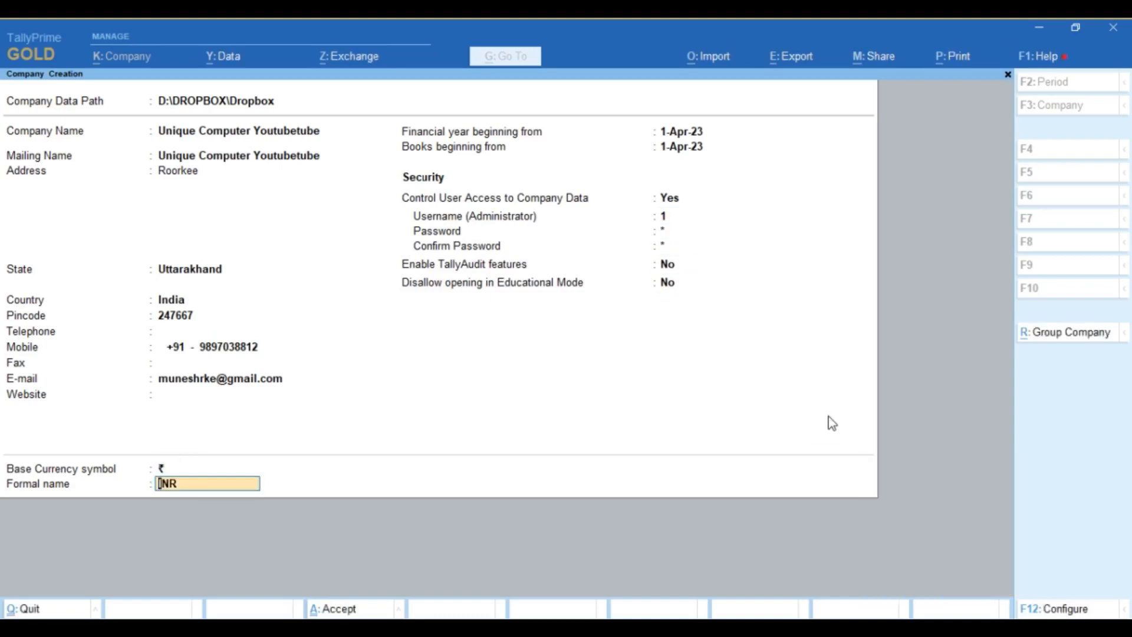
{"action": "key", "text": "Return"}
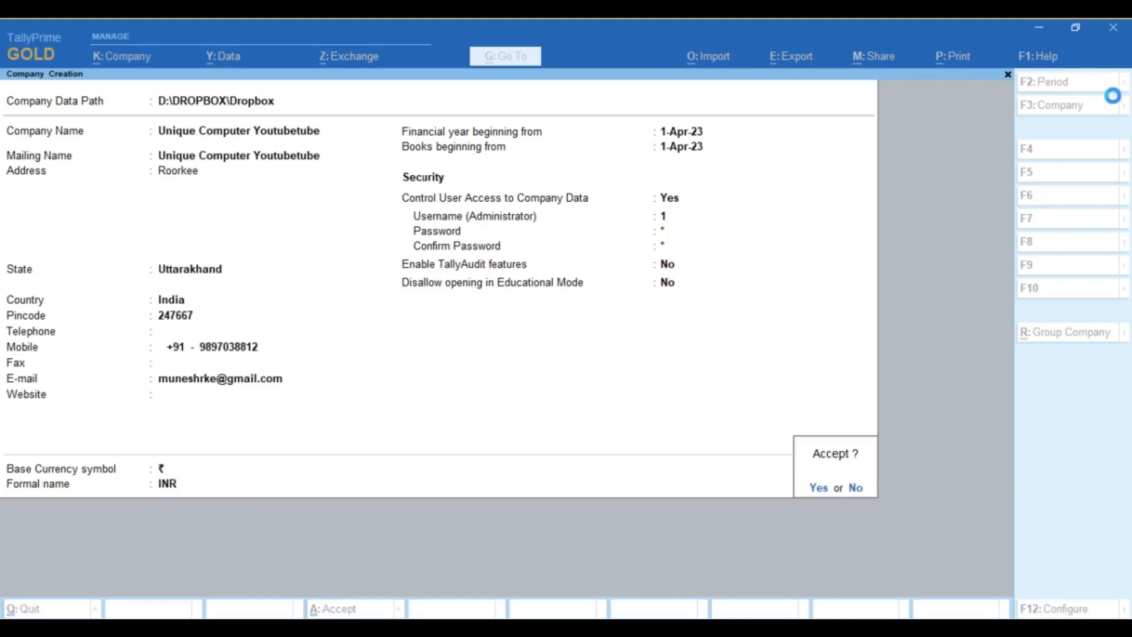
Accept the new company and open its GST details with Enable GST set to Yes
{"action": "key", "text": "Return"}
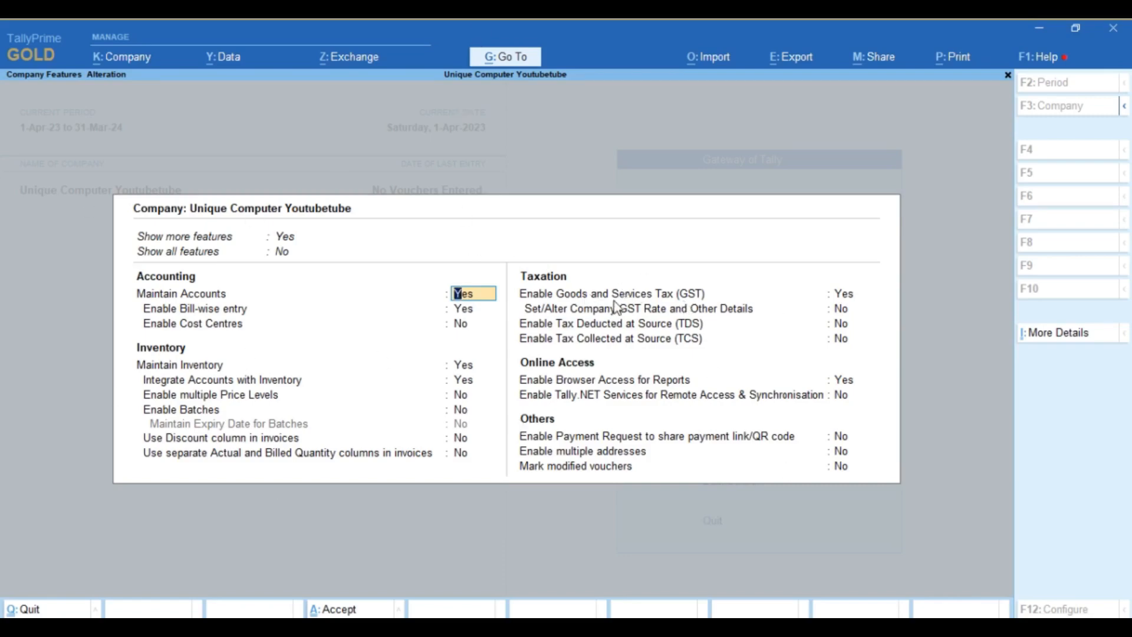
{"action": "left_click", "coordinate": [851, 293]}
{"action": "key", "text": "Return"}
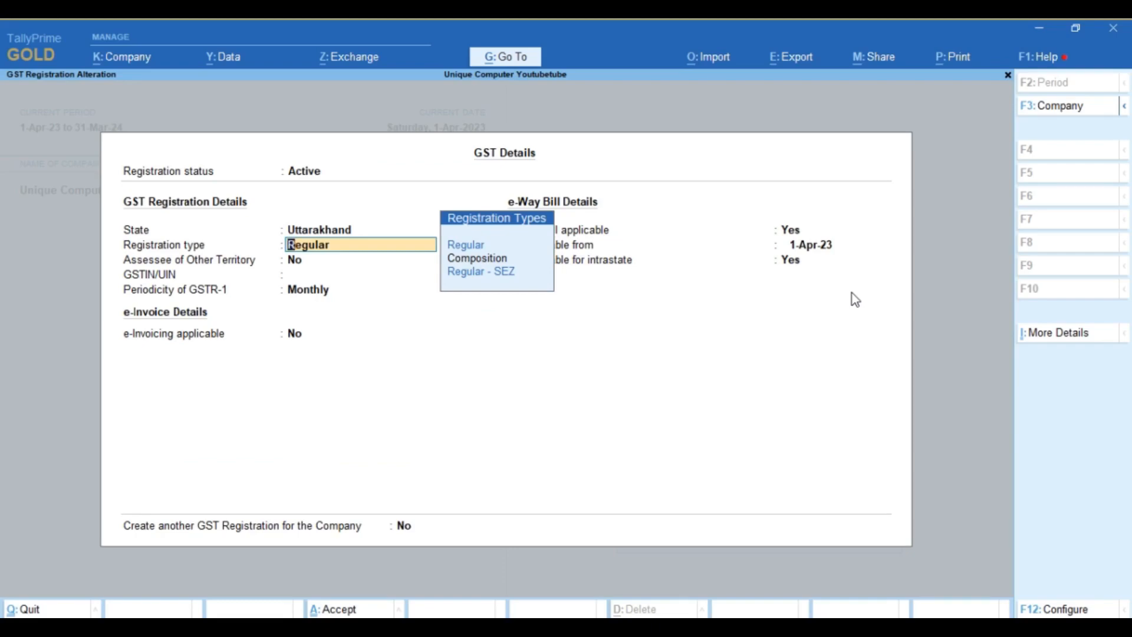
Register as Regular with the GSTIN left blank and set e-Invoicing applicable to Yes
{"action": "key", "text": "Return"}
{"action": "key", "text": "Return"}
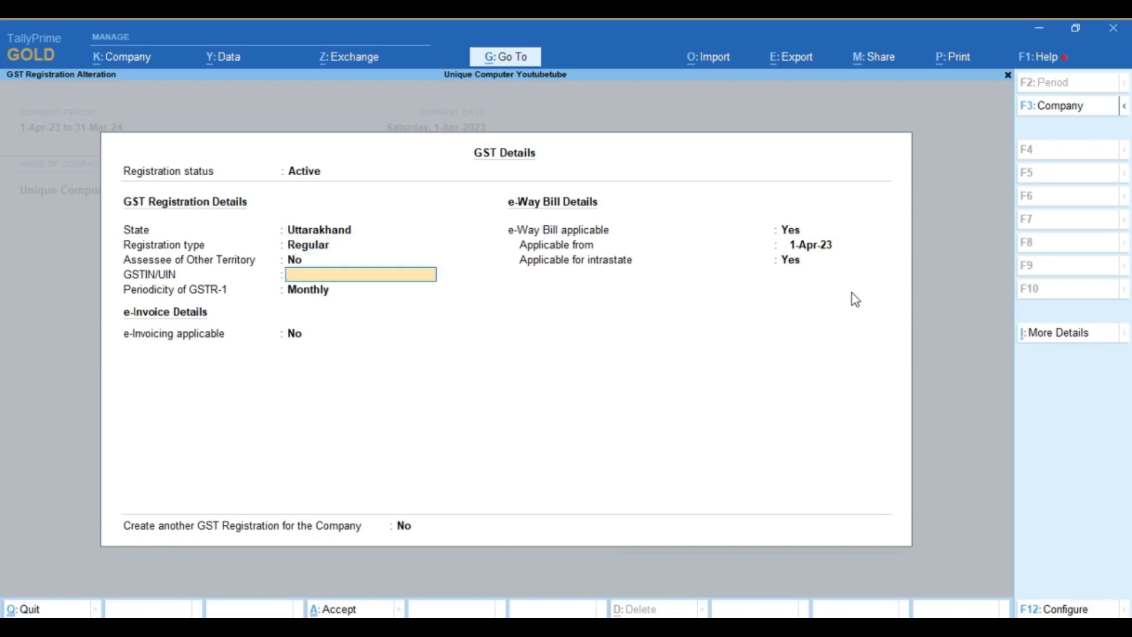
{"action": "key", "text": "Return"}
{"action": "key", "text": "Return"}
{"action": "key", "text": "Return"}
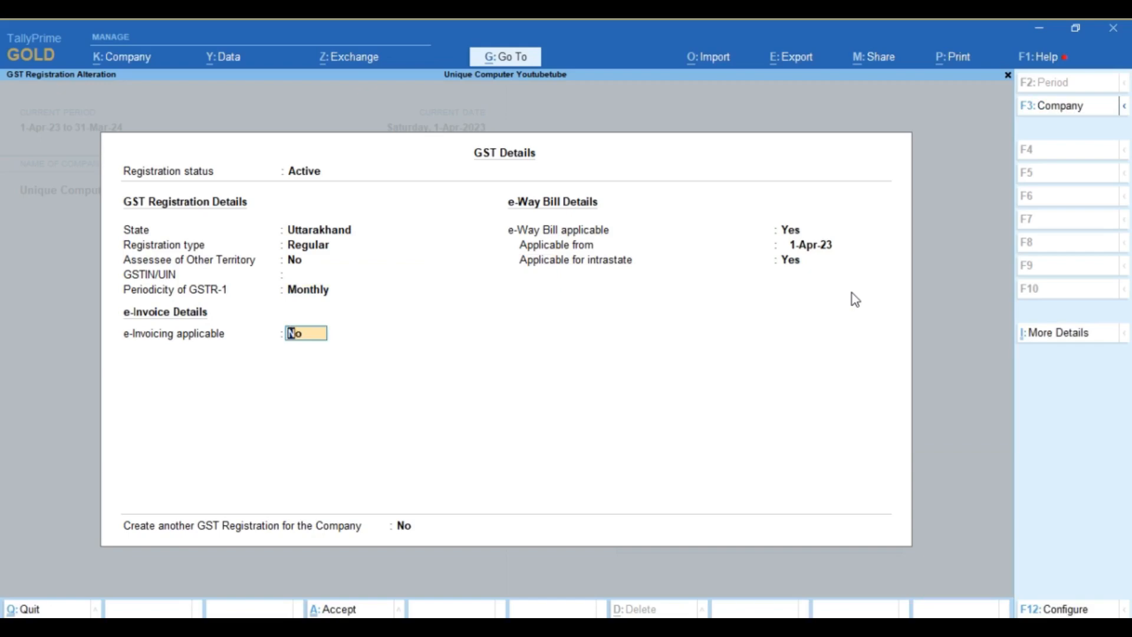
{"action": "type", "text": "y"}
{"action": "key", "text": "Return"}
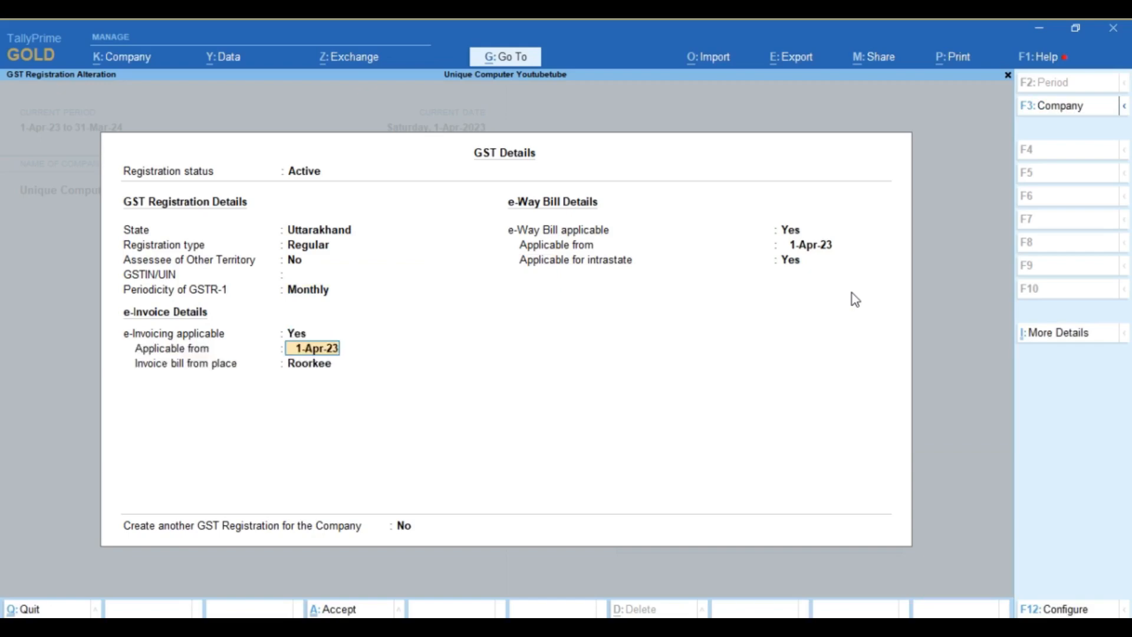
{"action": "key", "text": "Return"}
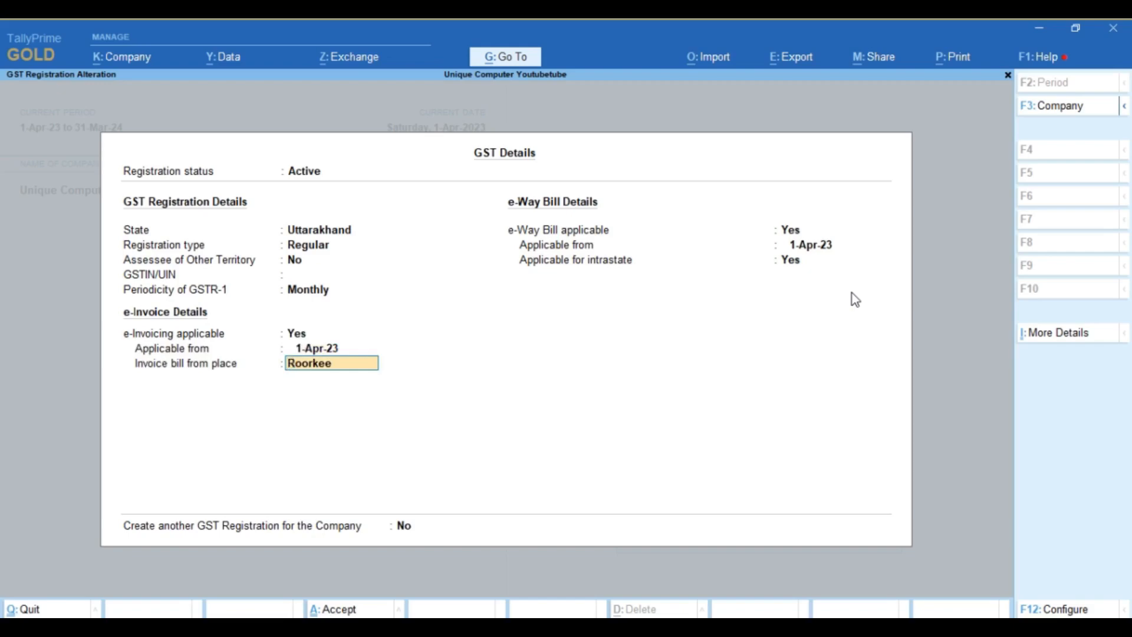
Keep the 1-Apr-23 e-Invoicing date and Roorkee billing place, enable e-Way Bill, and save
{"action": "key", "text": "BackSpace"}
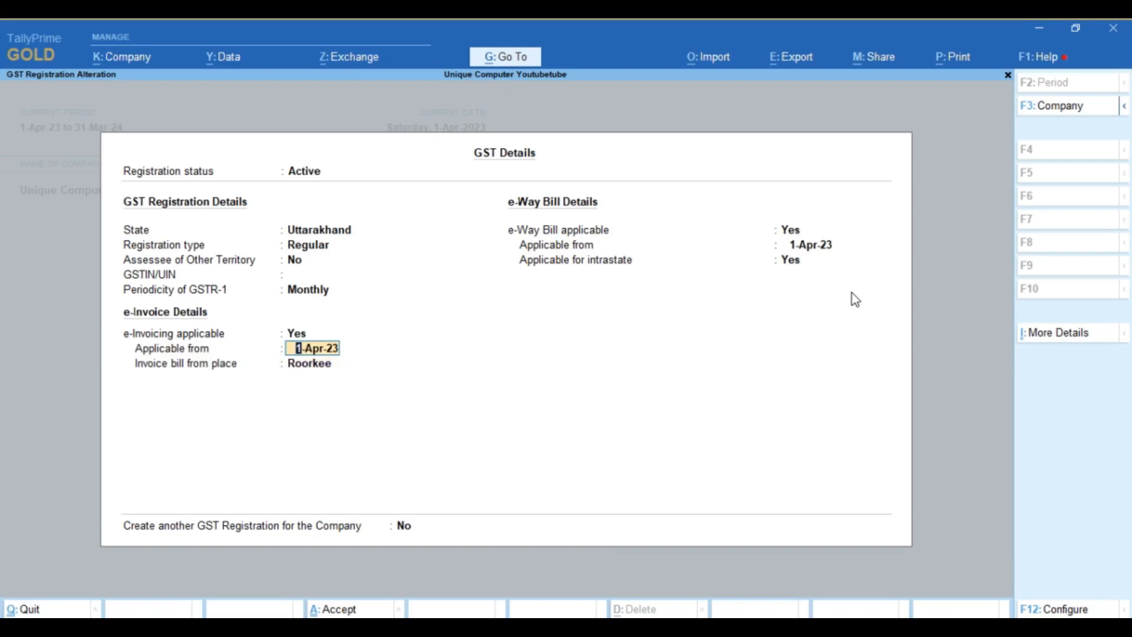
{"action": "key", "text": "Return"}
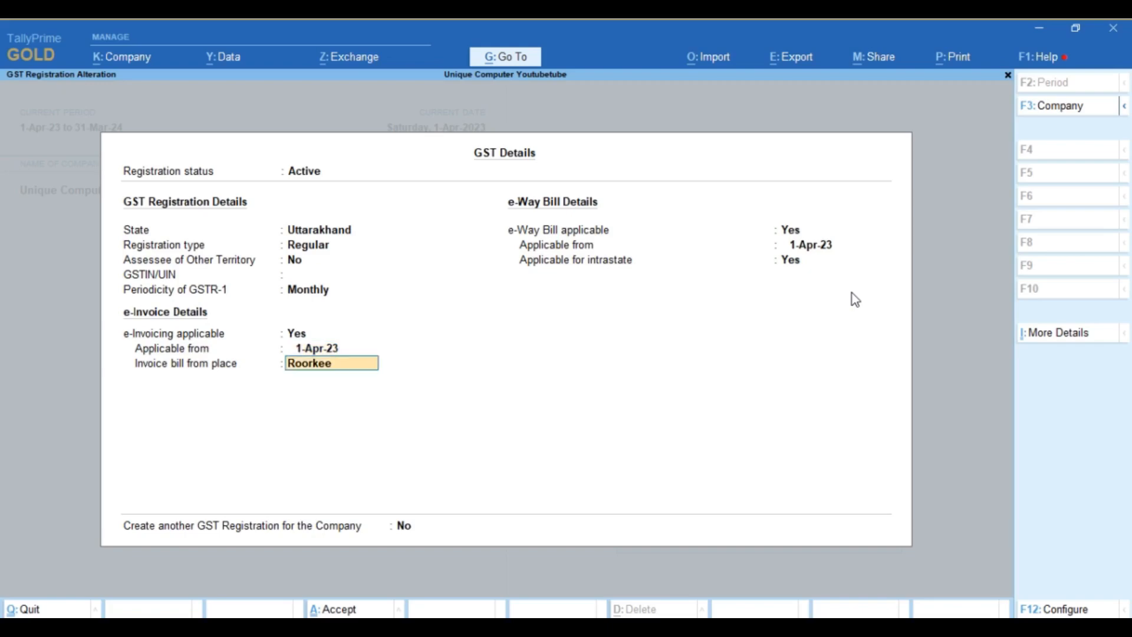
{"action": "key", "text": "Return"}
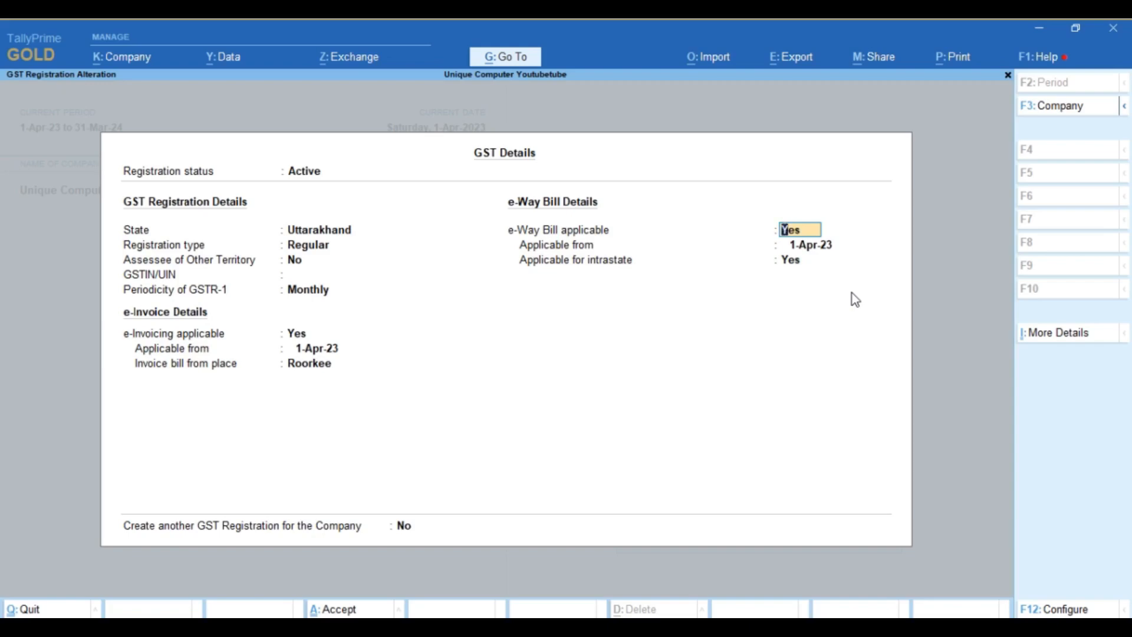
{"action": "key", "text": "Return"}
{"action": "key", "text": "Return"}
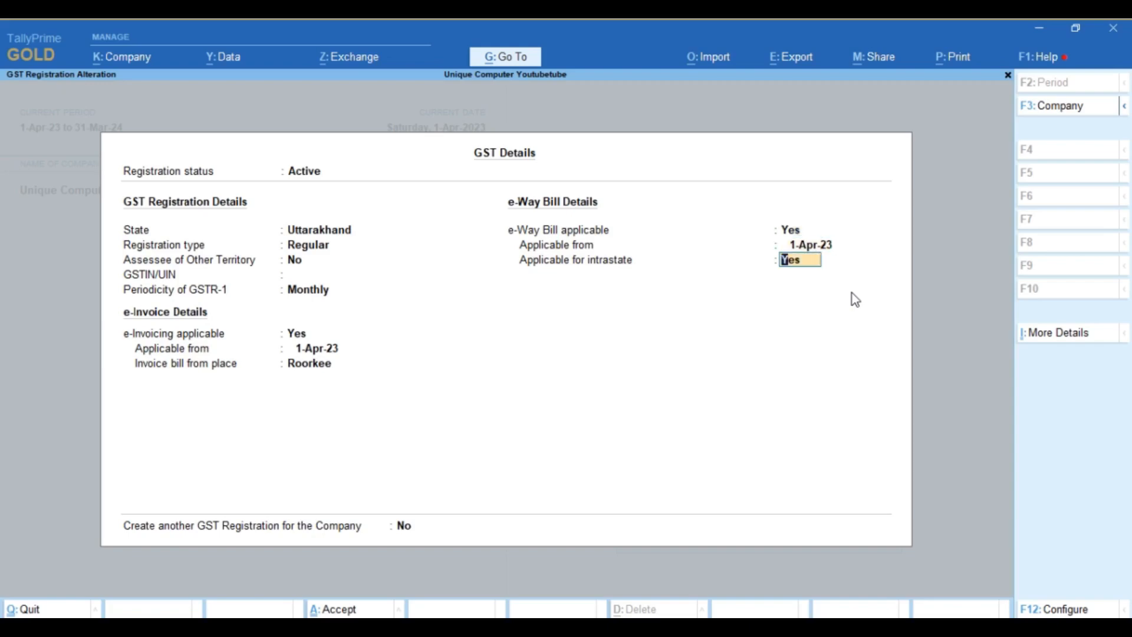
{"action": "key", "text": "Return"}
{"action": "key", "text": "Return"}
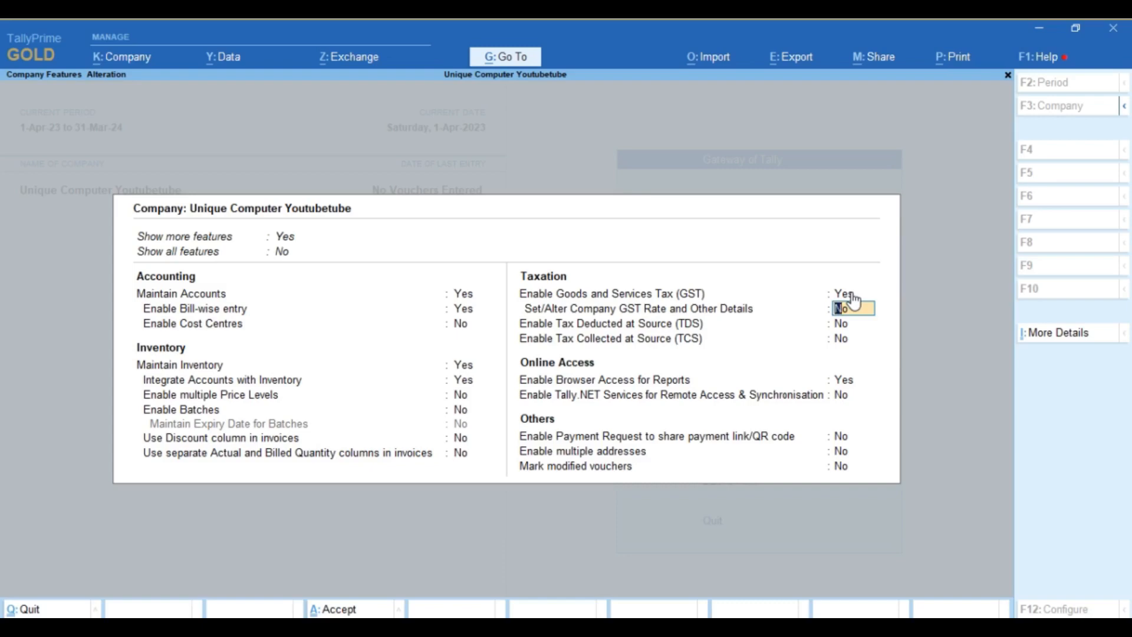
Leave HSN/SAC and GST rate details Not Defined, keeping Value of Invoice as threshold basis
{"action": "key", "text": "y"}
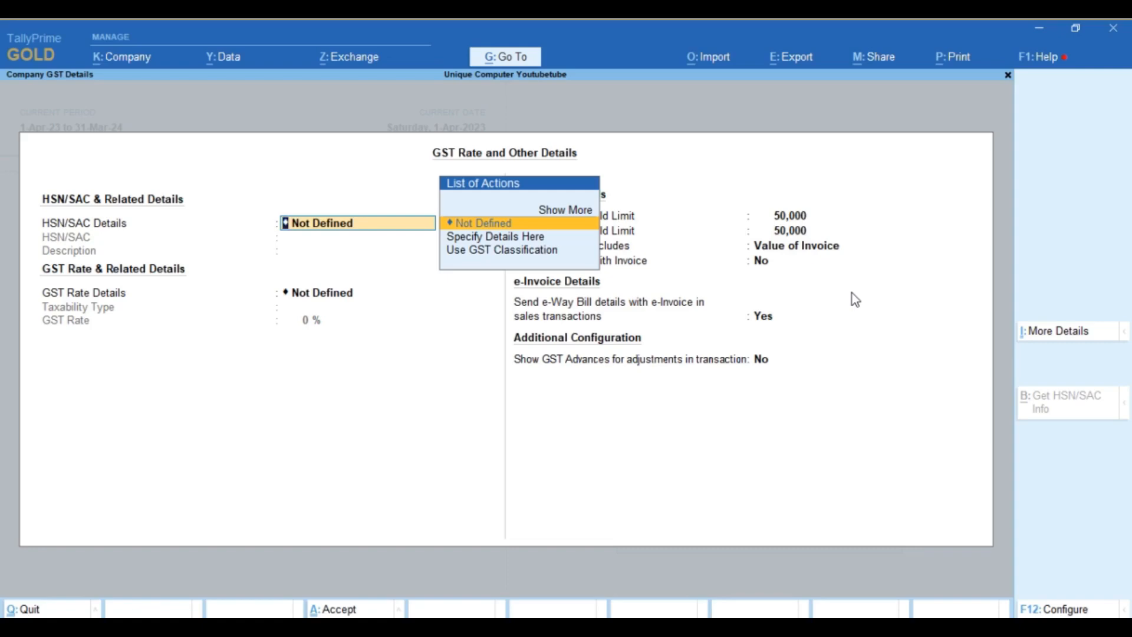
{"action": "key", "text": "Return"}
{"action": "key", "text": "Return"}
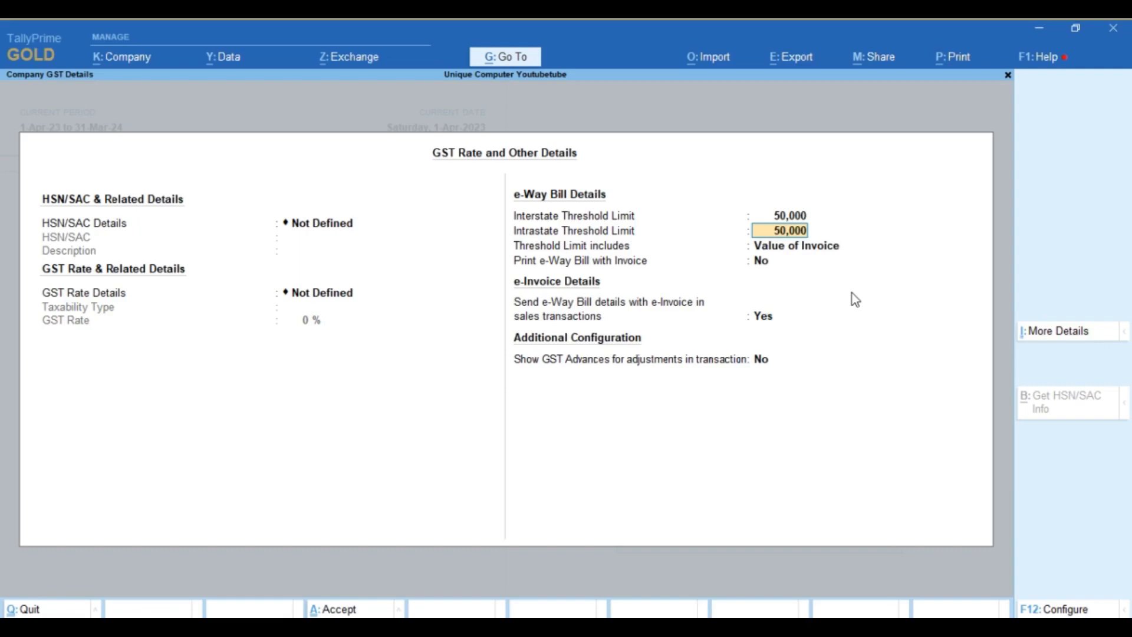
{"action": "key", "text": "Up"}
{"action": "key", "text": "Return"}
{"action": "key", "text": "Return"}
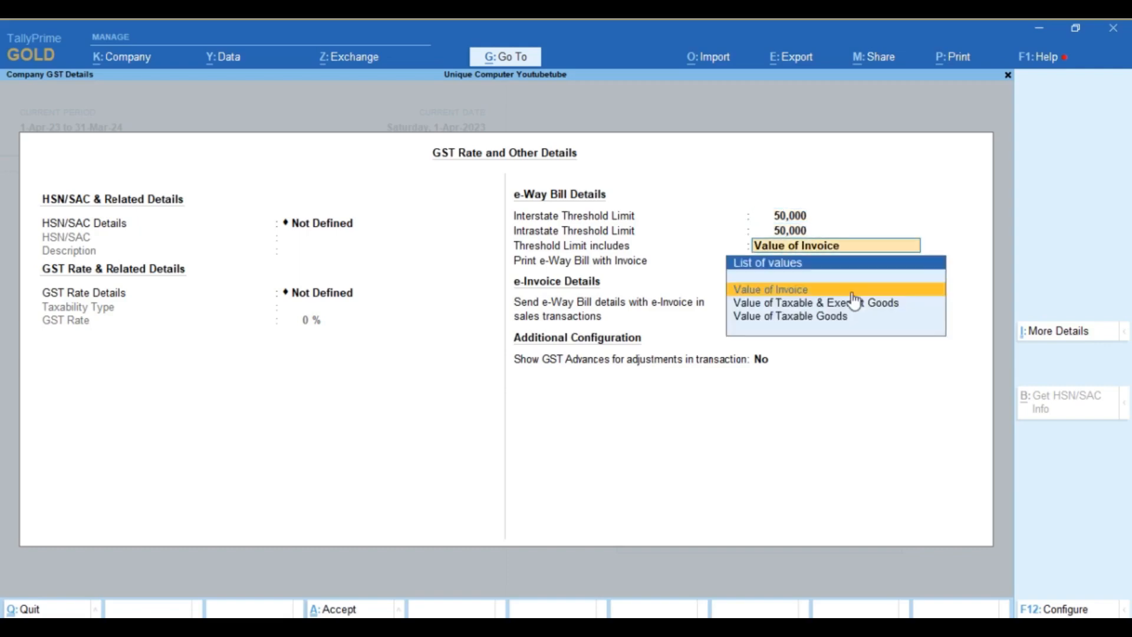
{"action": "key", "text": "Return"}
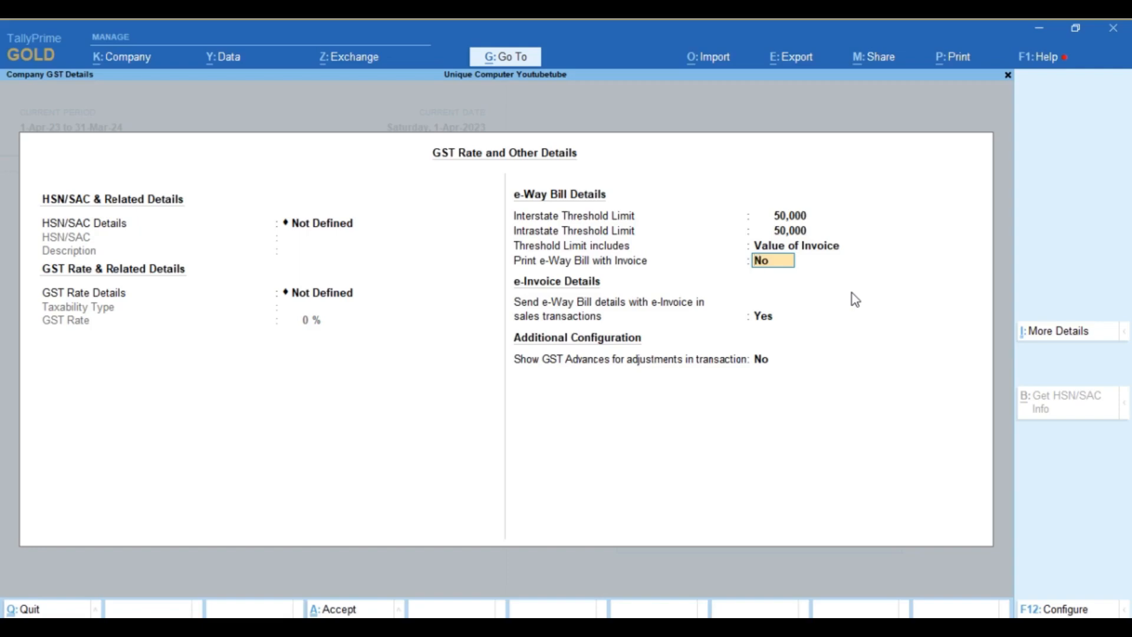
Set Print e-Way Bill with Invoice to Yes and accept the remaining GST options
{"action": "type", "text": "y"}
{"action": "key", "text": "Return"}
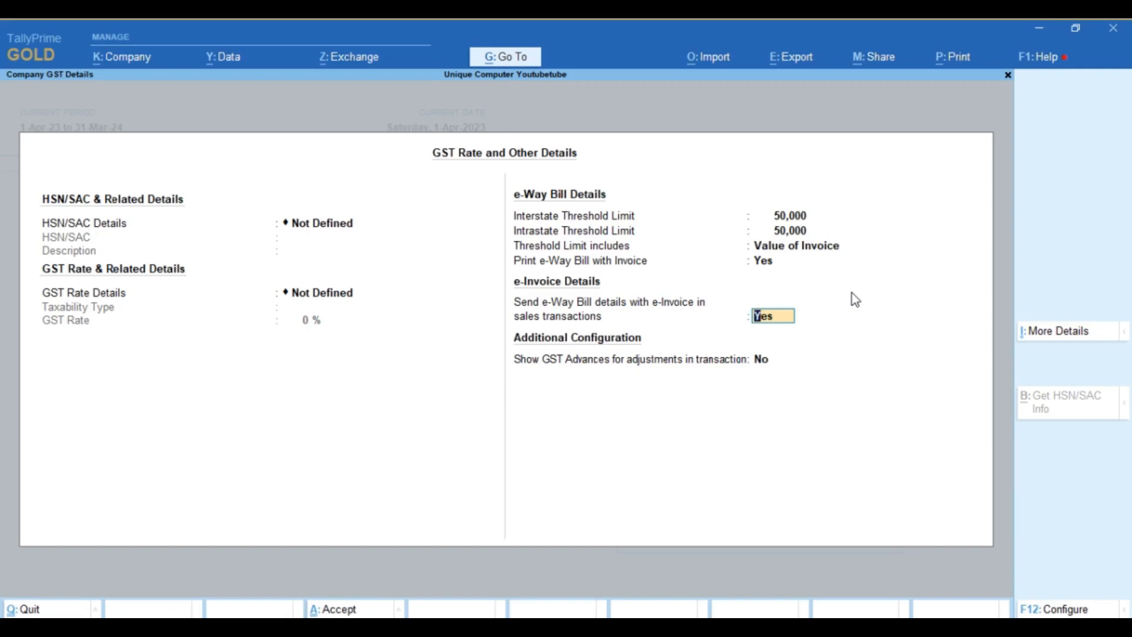
{"action": "key", "text": "Return"}
Finish the company features with TDS and TCS left off, reaching the Accept prompt
{"action": "key", "text": "Return"}
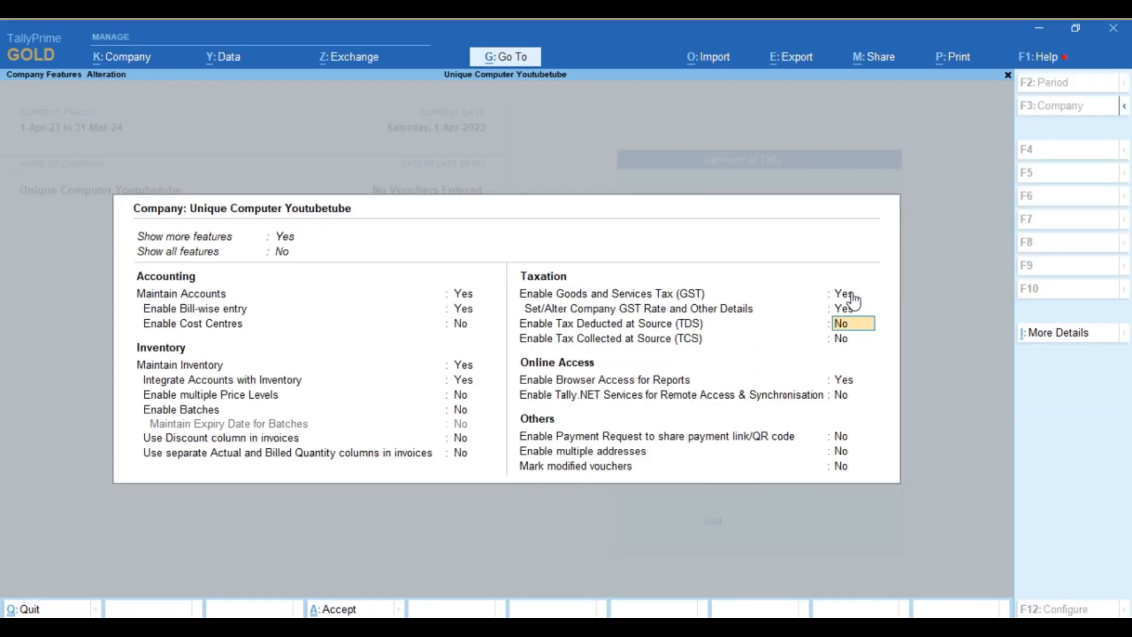
{"action": "key", "text": "Return"}
{"action": "key", "text": "Return"}
{"action": "key", "text": "Return"}
{"action": "key", "text": "Return"}
{"action": "key", "text": "Return"}
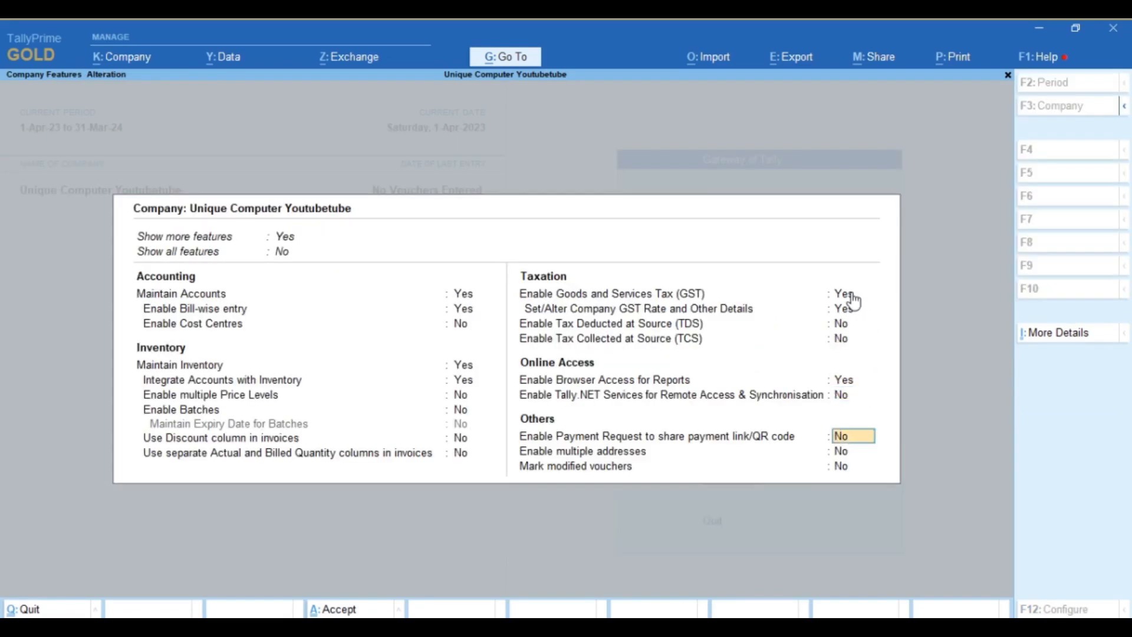
{"action": "key", "text": "Return"}
{"action": "key", "text": "Return"}
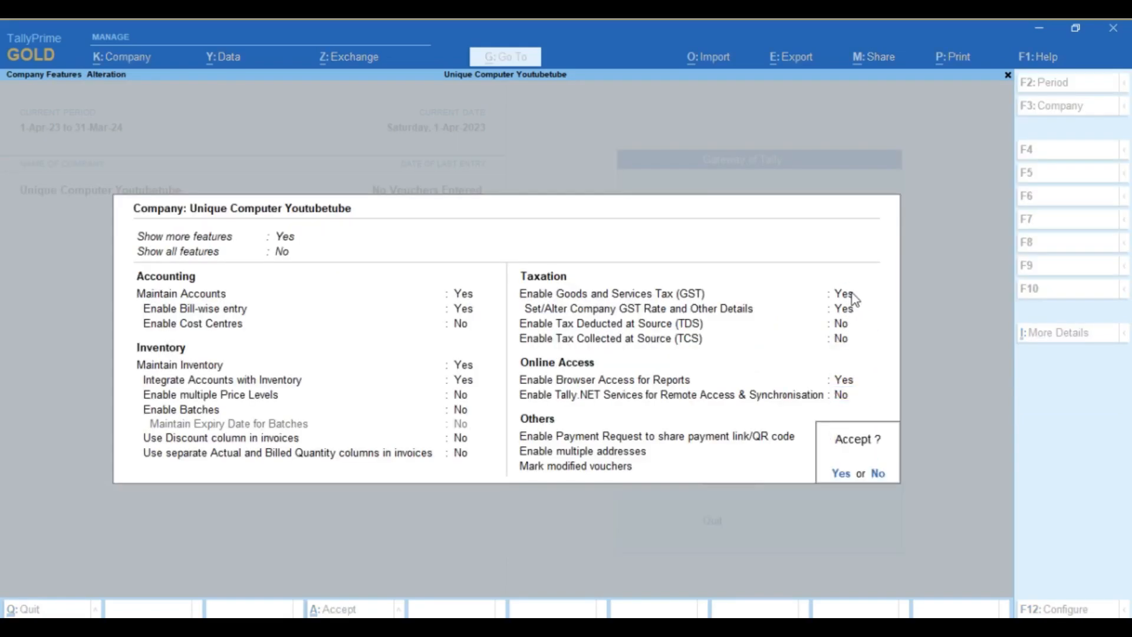
{"action": "key", "text": "Return"}
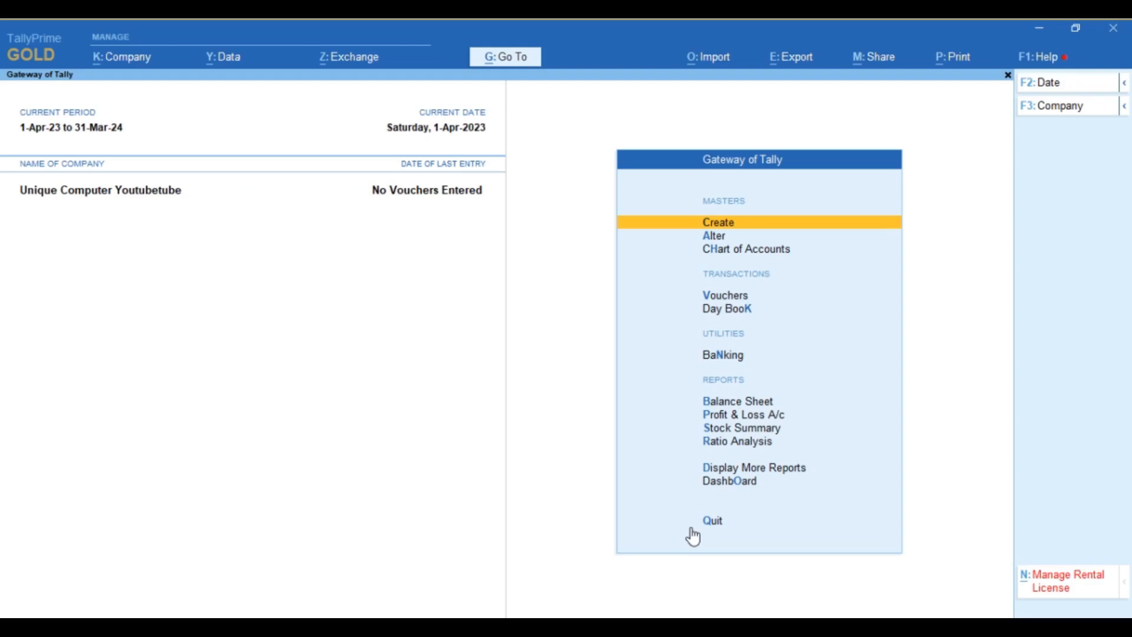
Open the Dashboard for Unique Computer Youtubetube from the Gateway of Tally menu
{"action": "key", "text": "Up"}
{"action": "key", "text": "Up"}
{"action": "key", "text": "Up"}
{"action": "key", "text": "Down"}
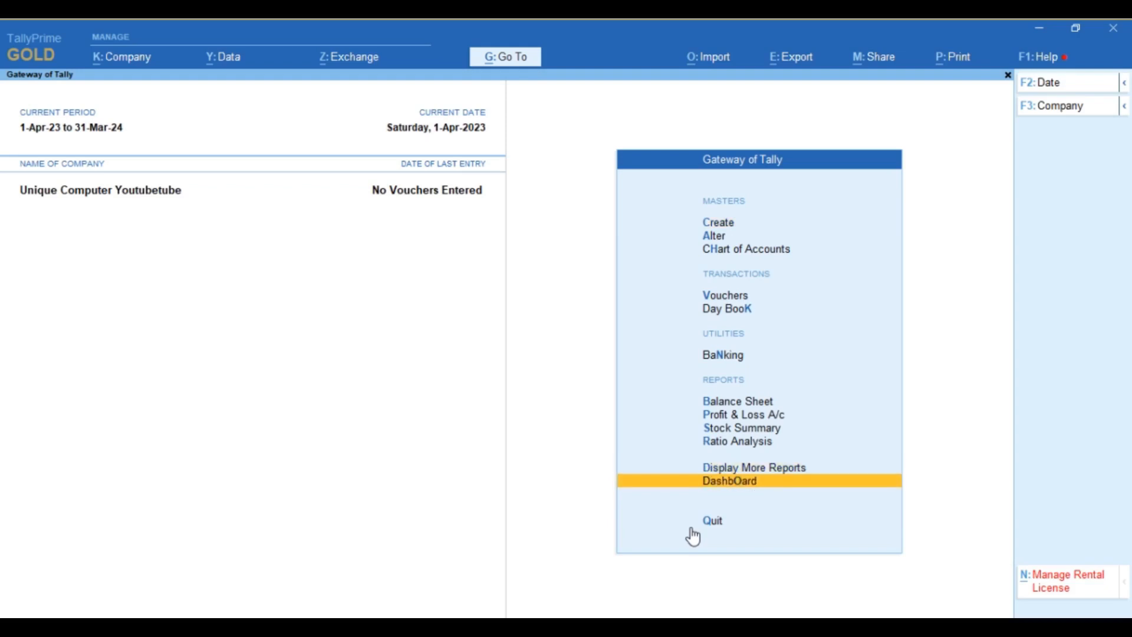
{"action": "key", "text": "Return"}
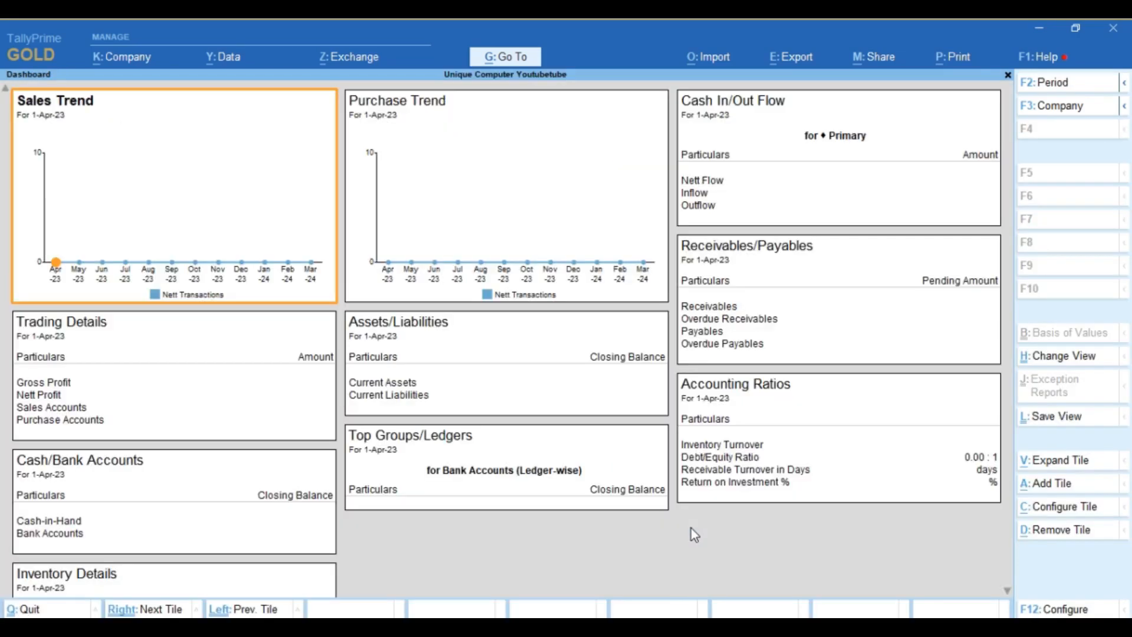